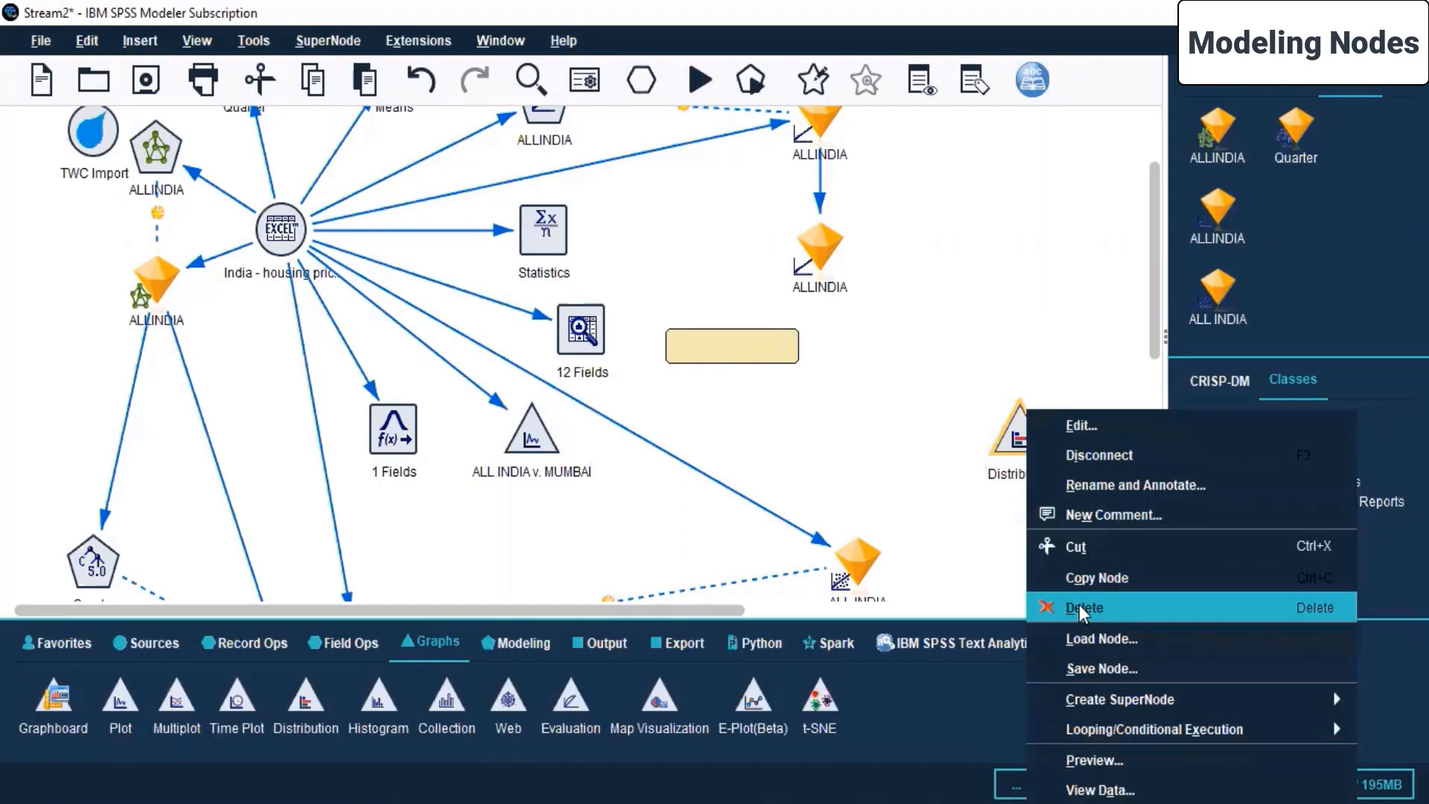
Step: Delete the unconnected Distribution node from the stream and list the supervised modeling nodes
click(1083, 608)
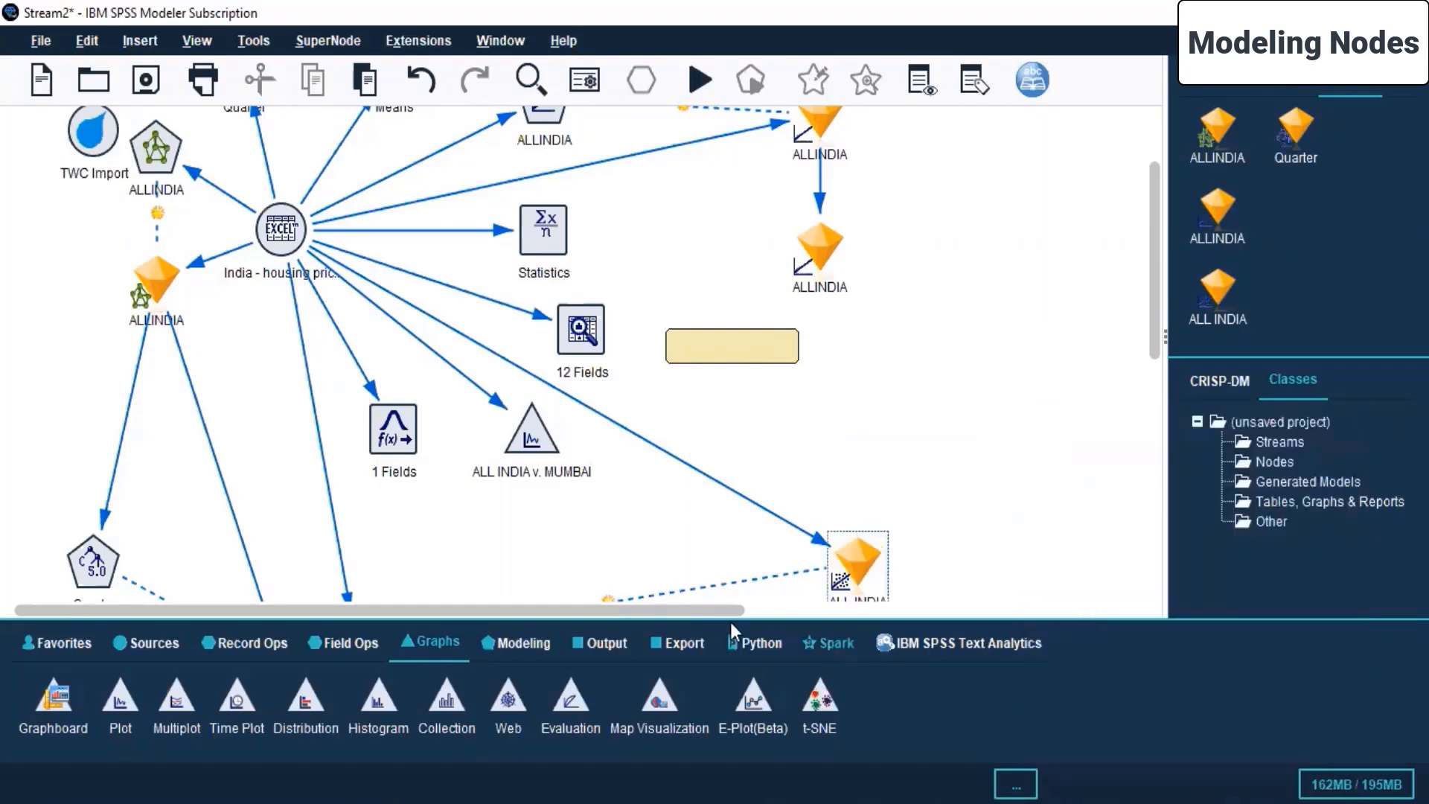
click(533, 643)
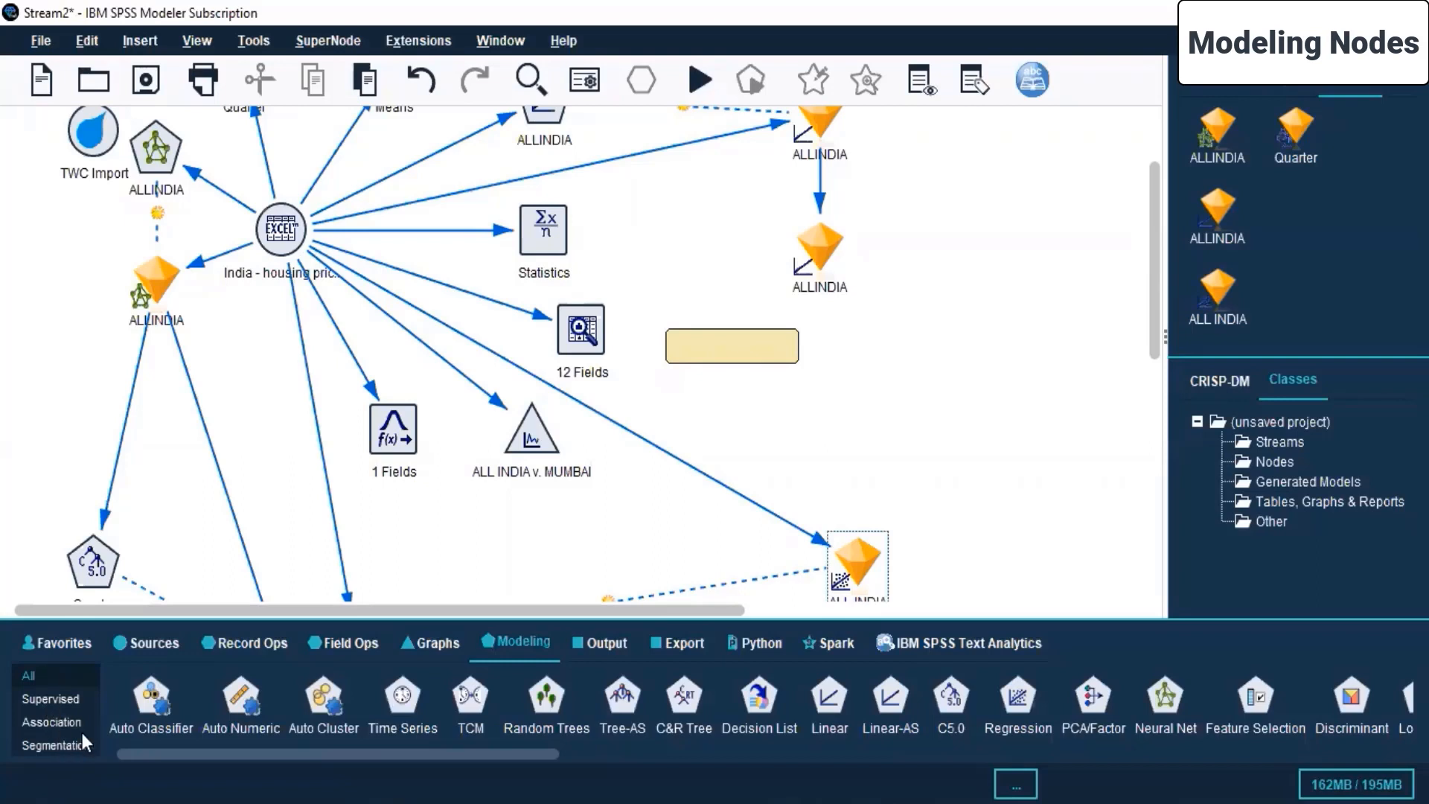
click(50, 699)
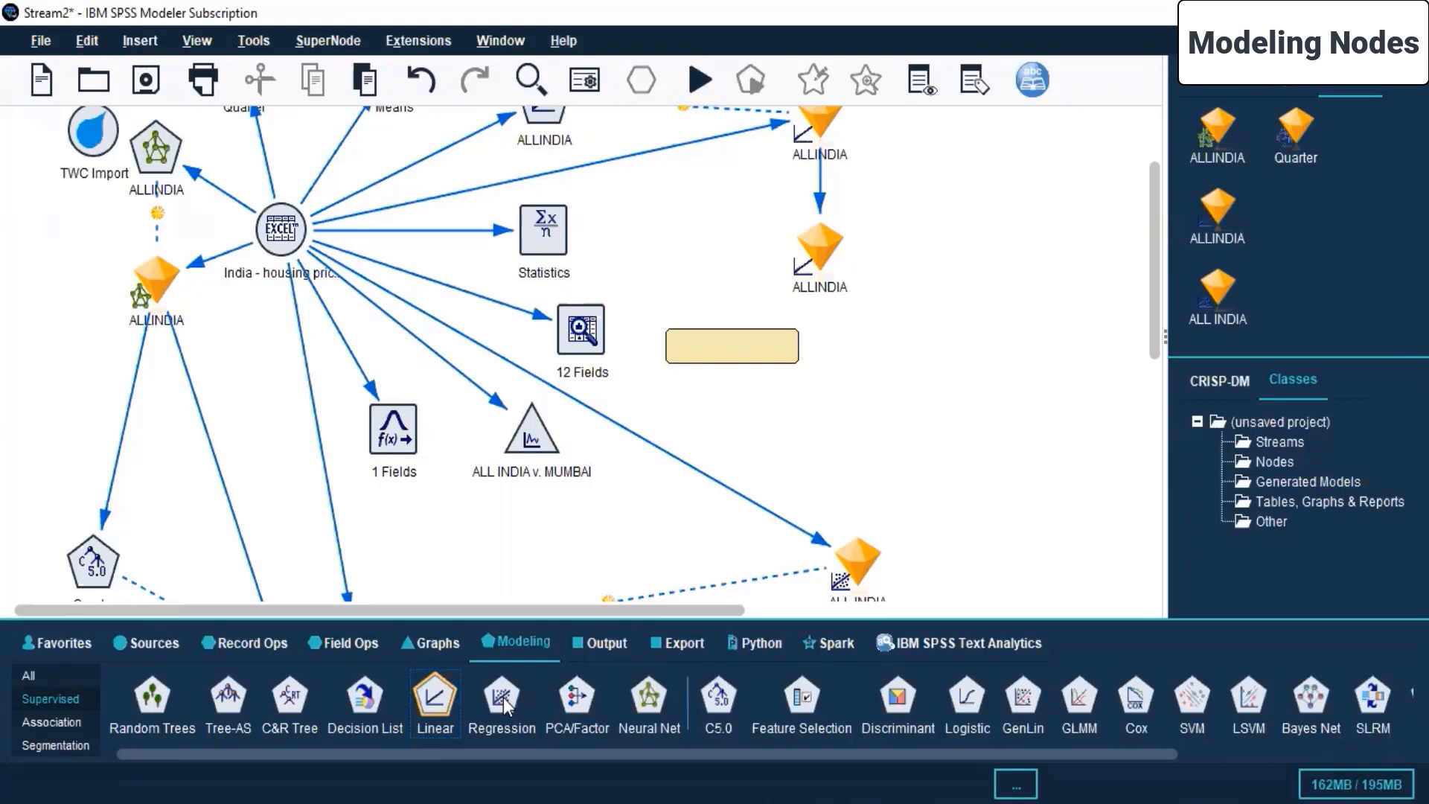
Step: Show the project by CRISP-DM phases and place a Linear modeling node in the empty canvas area beside the source's branches
click(1219, 378)
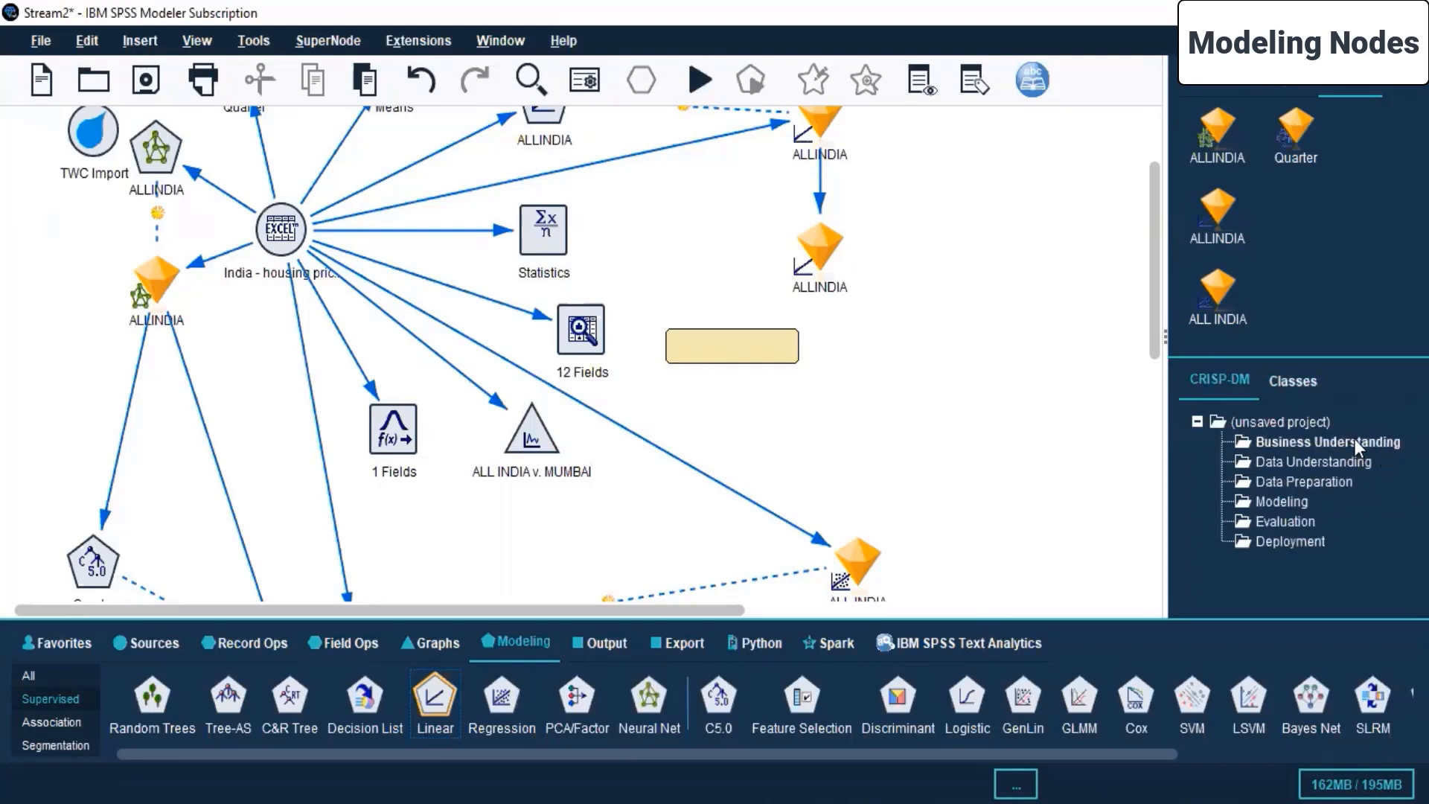
click(981, 379)
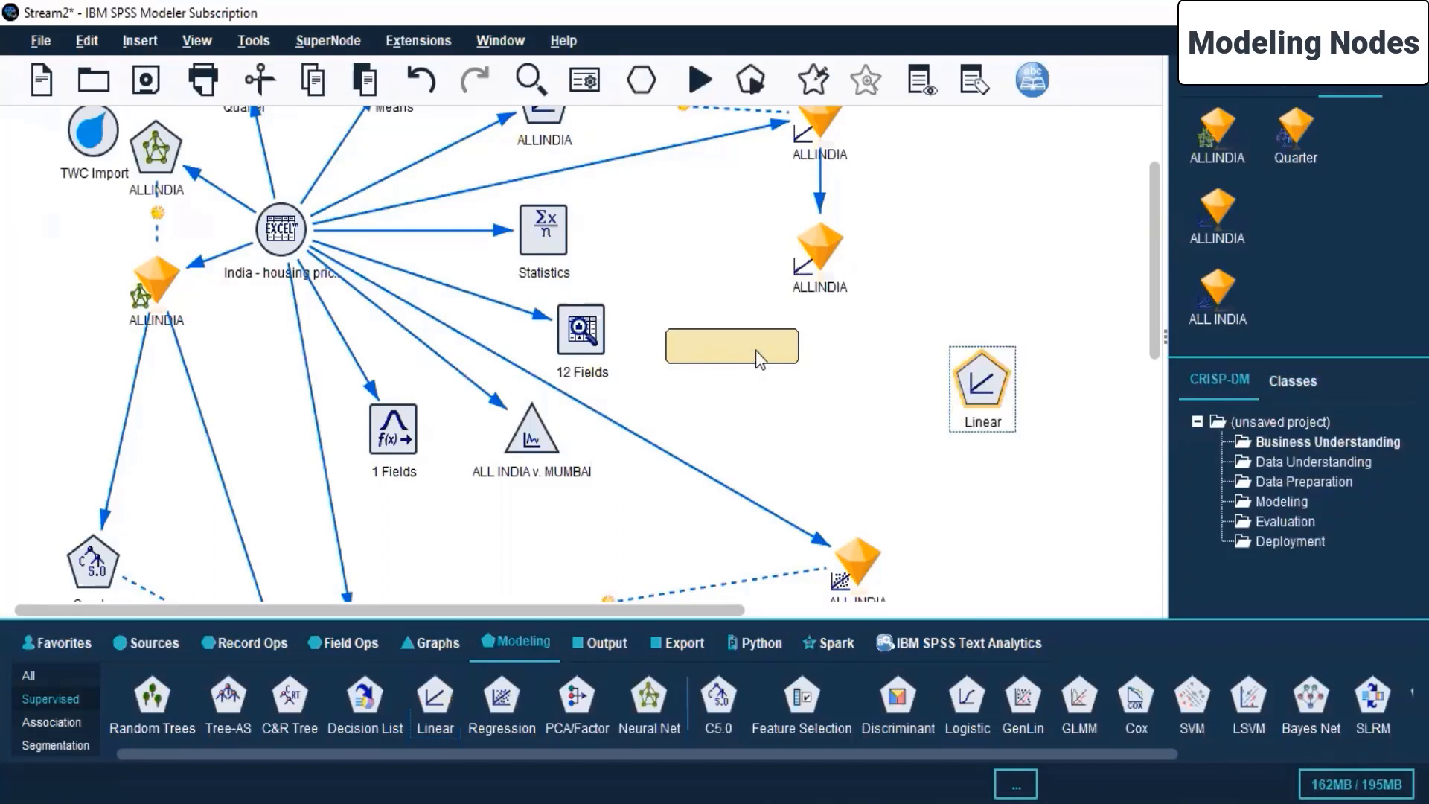
Step: Delete the empty comment box beside the 12 Fields node
click(756, 350)
key(Delete)
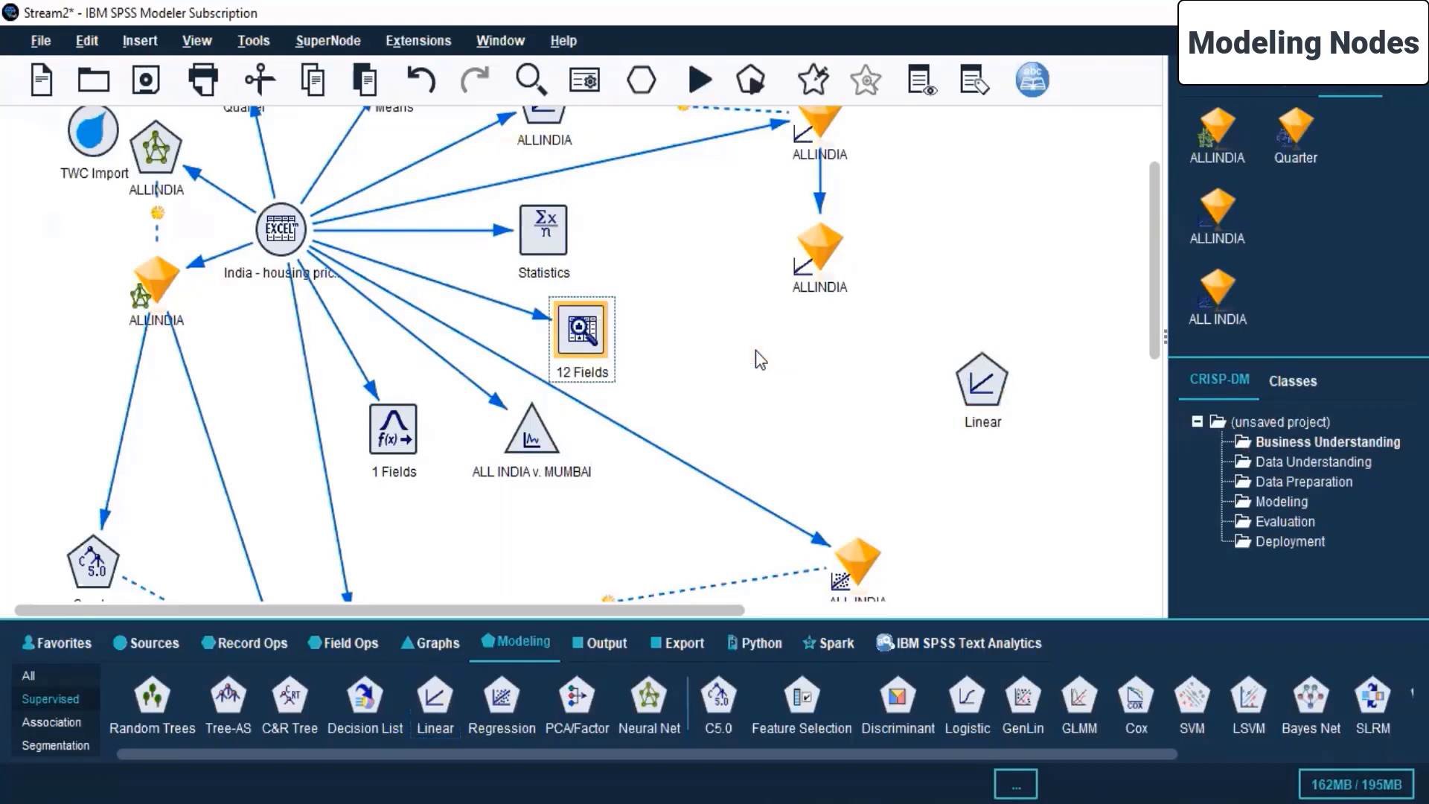
Step: Delete the unconnected Linear node from the stream canvas
click(993, 379)
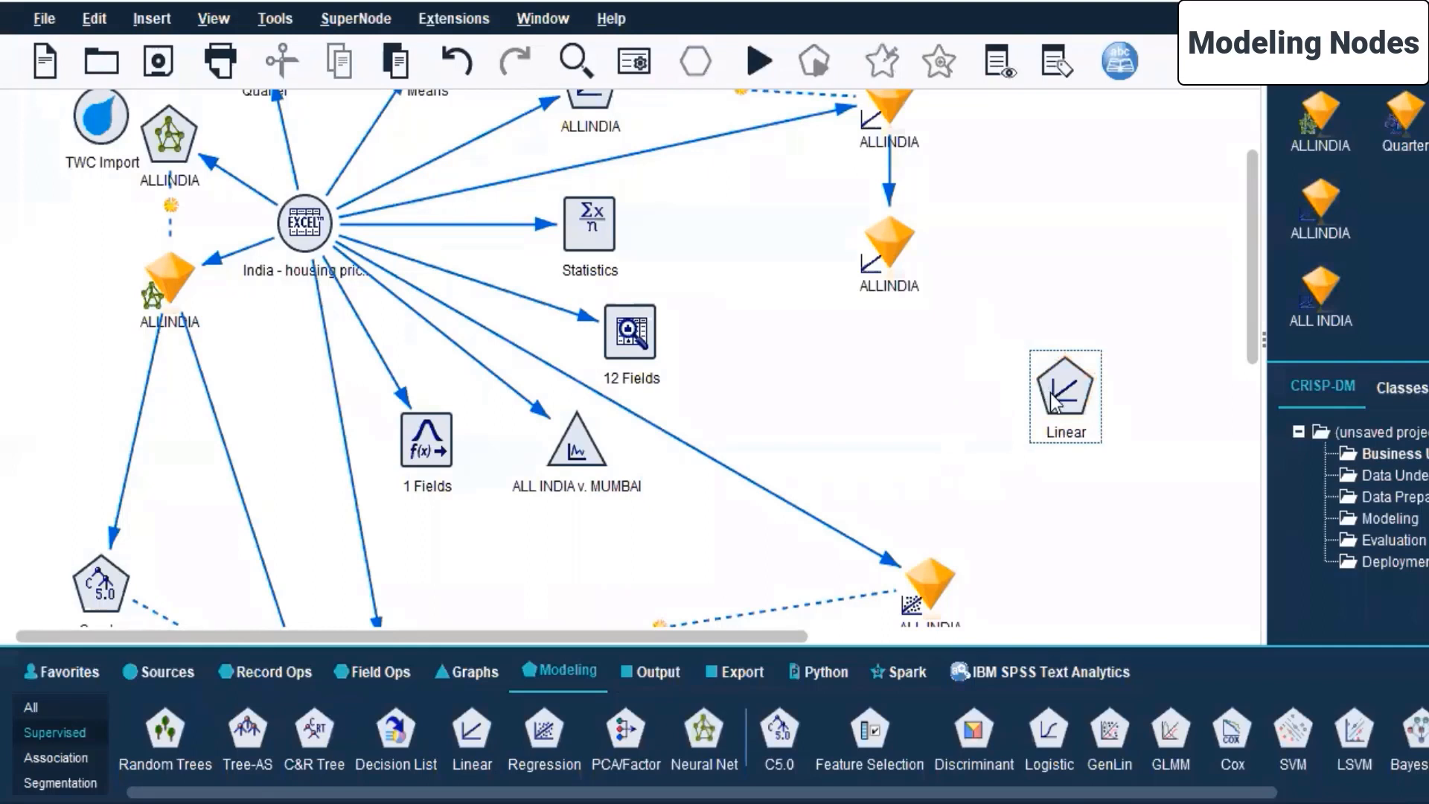
click(1055, 401)
right_click(1054, 401)
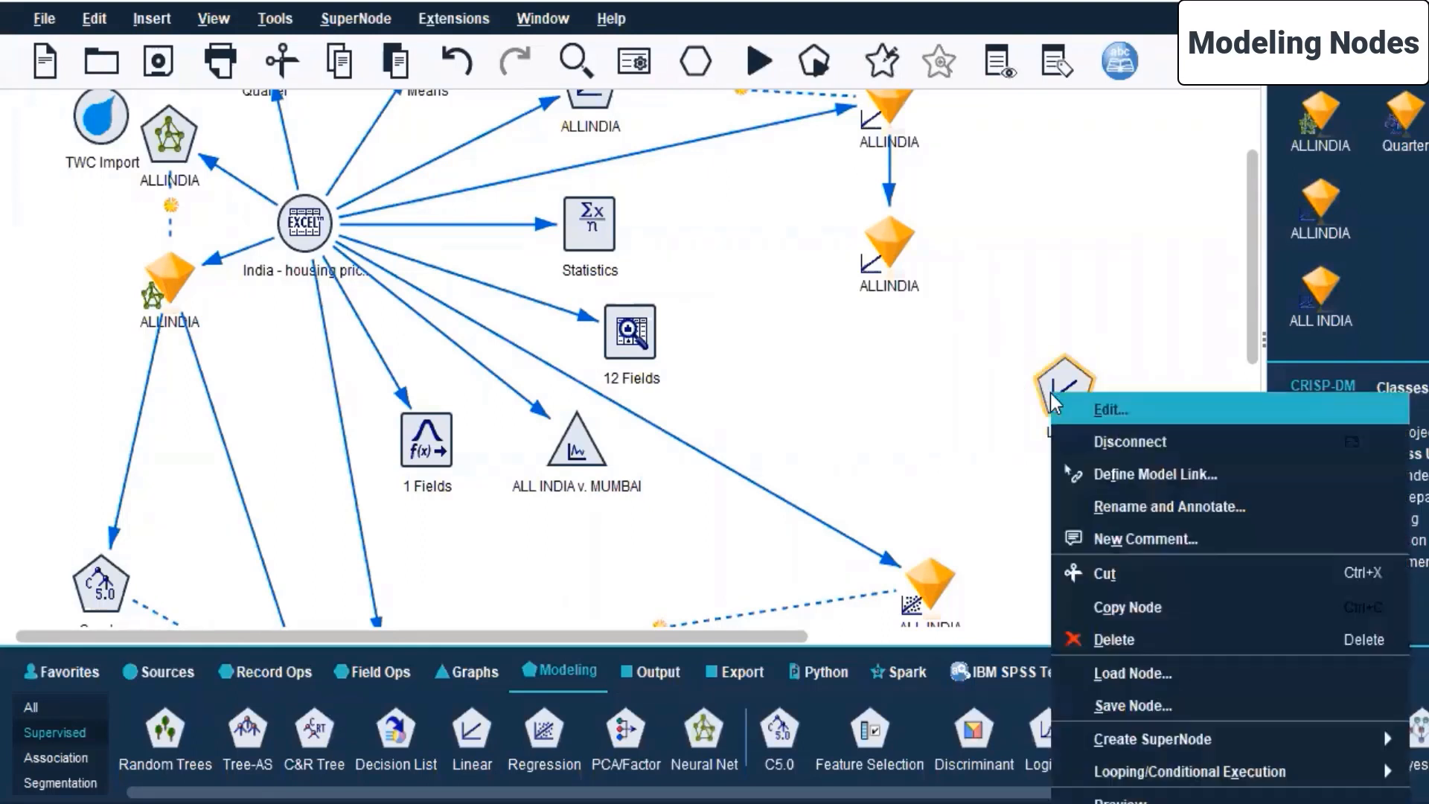
click(1178, 641)
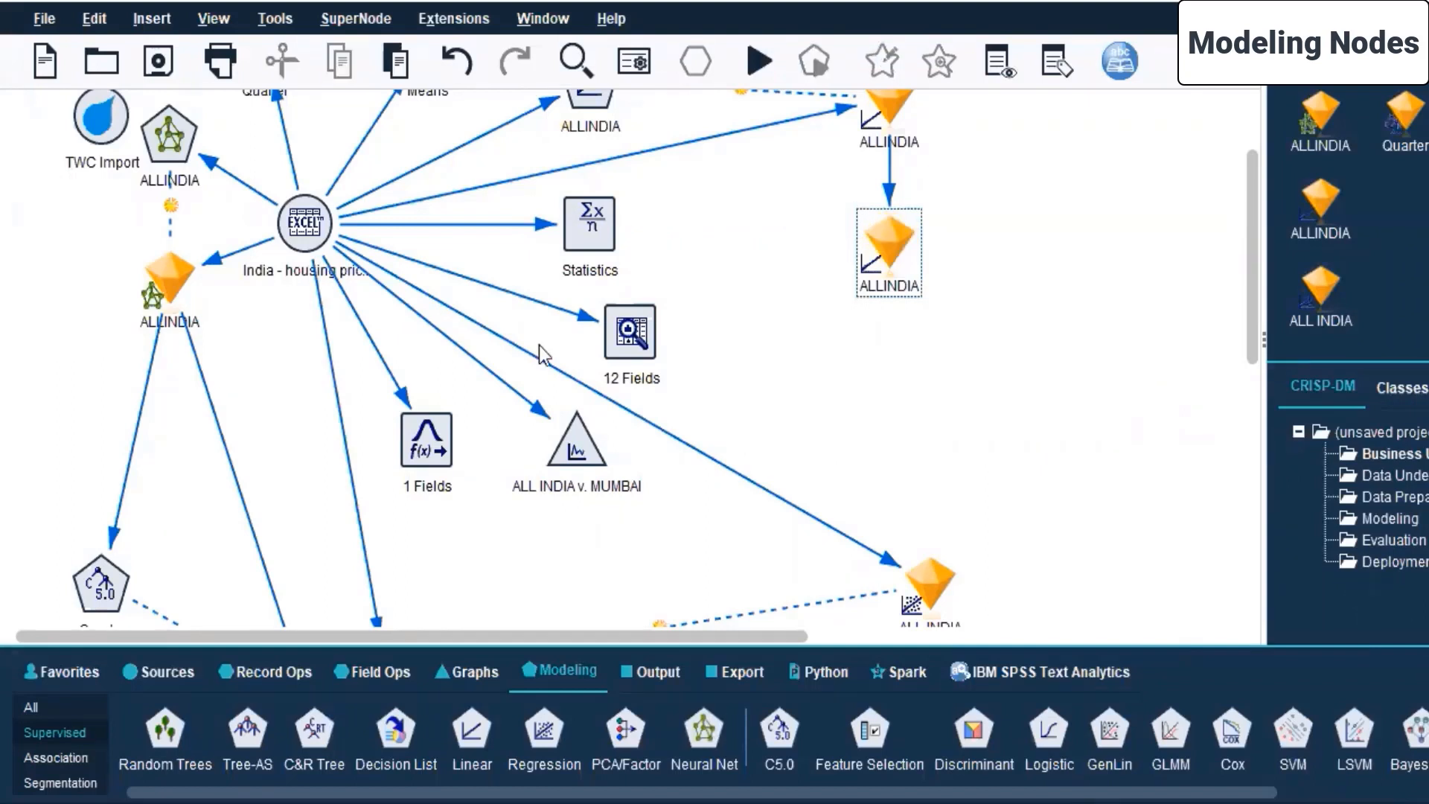
Step: Examine which modeling nodes are offered in the Association and Segmentation categories, and glance at the graph nodes
click(569, 676)
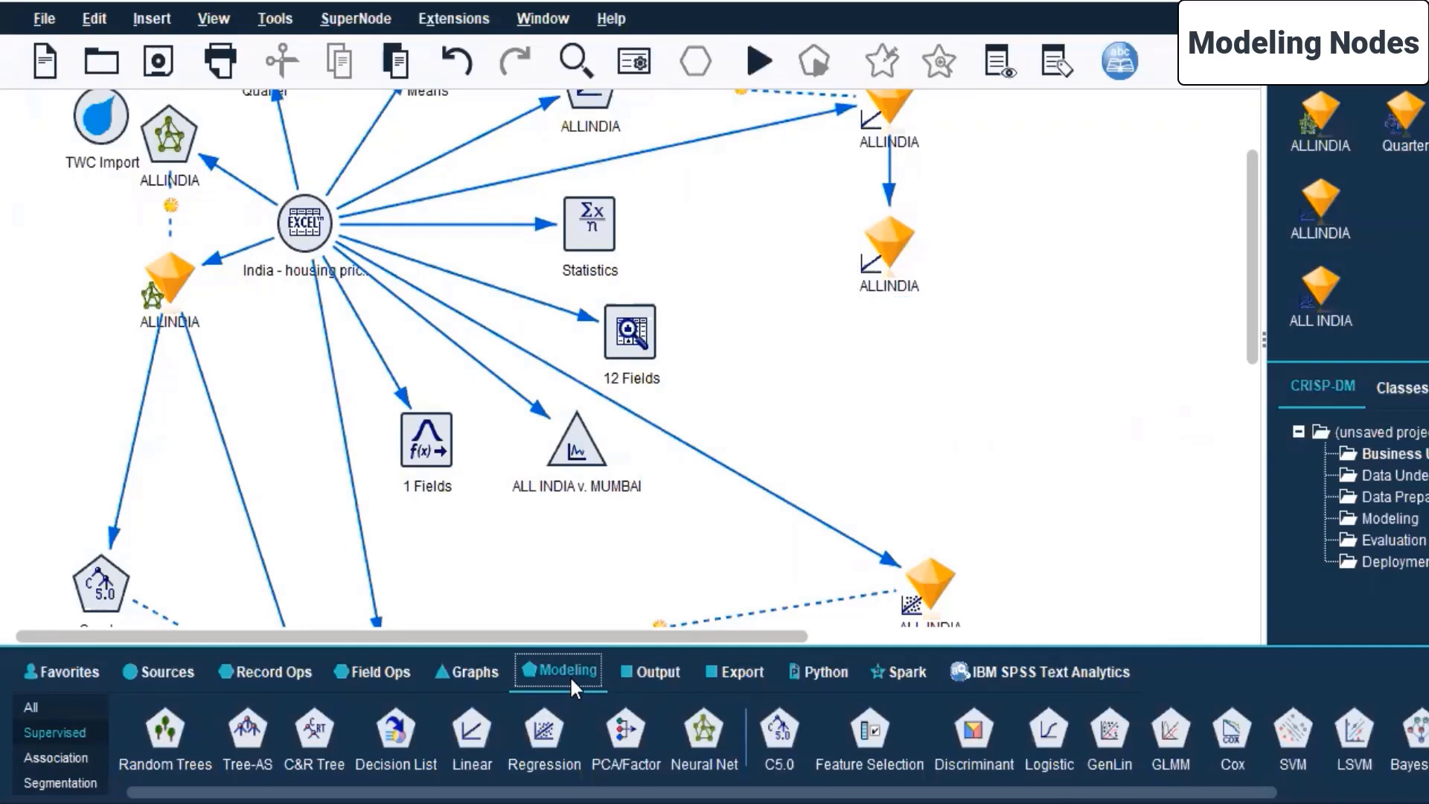
click(66, 762)
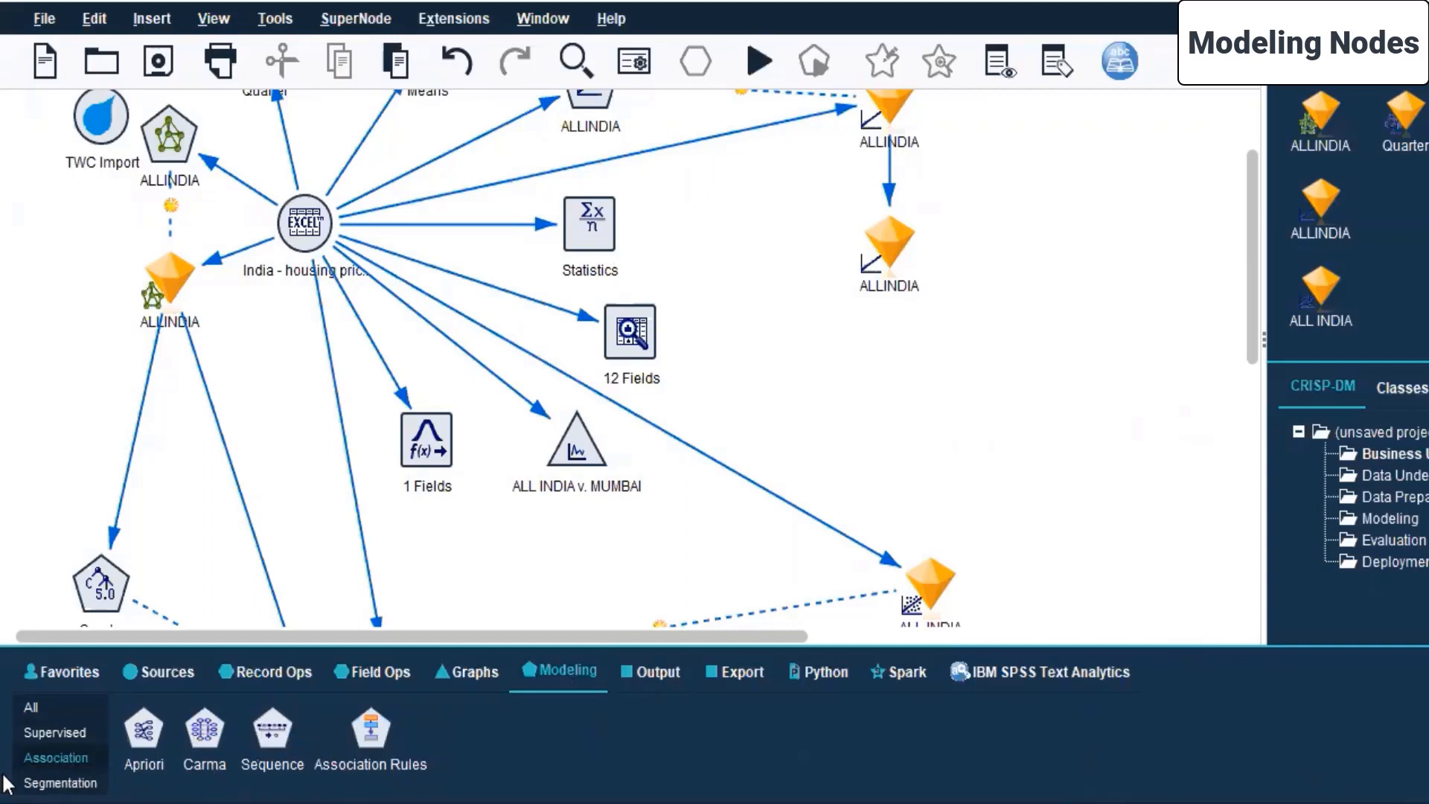
click(48, 783)
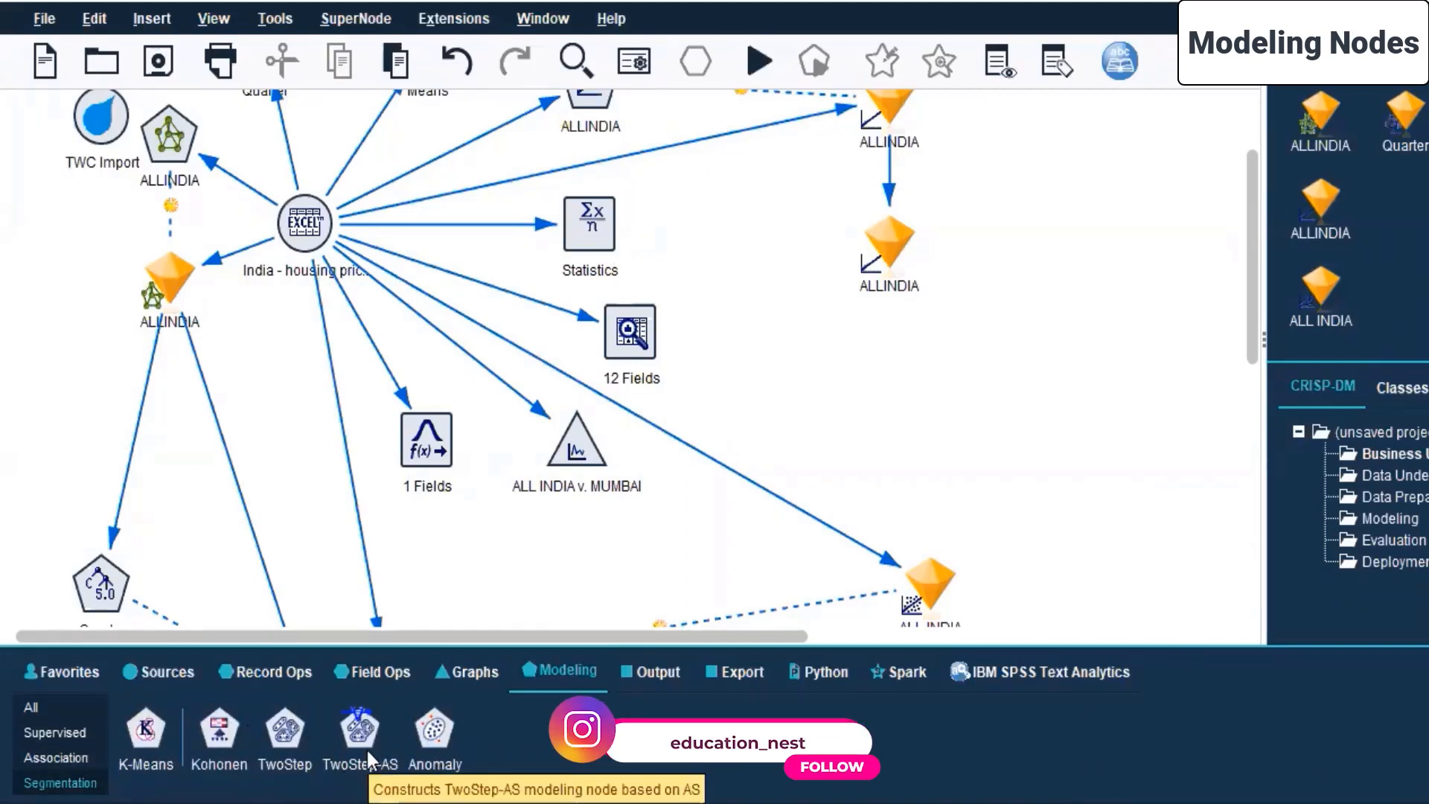
click(456, 673)
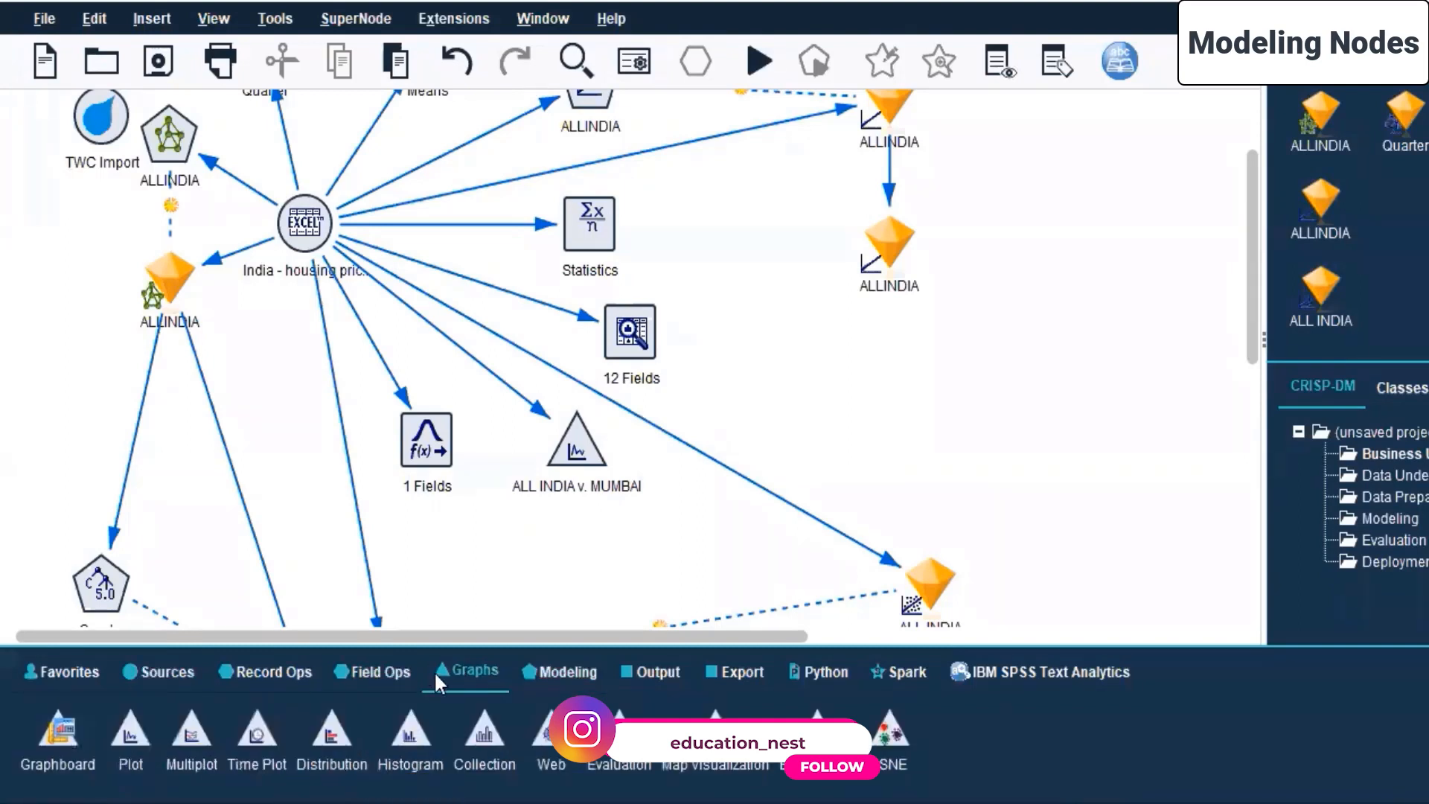
click(564, 671)
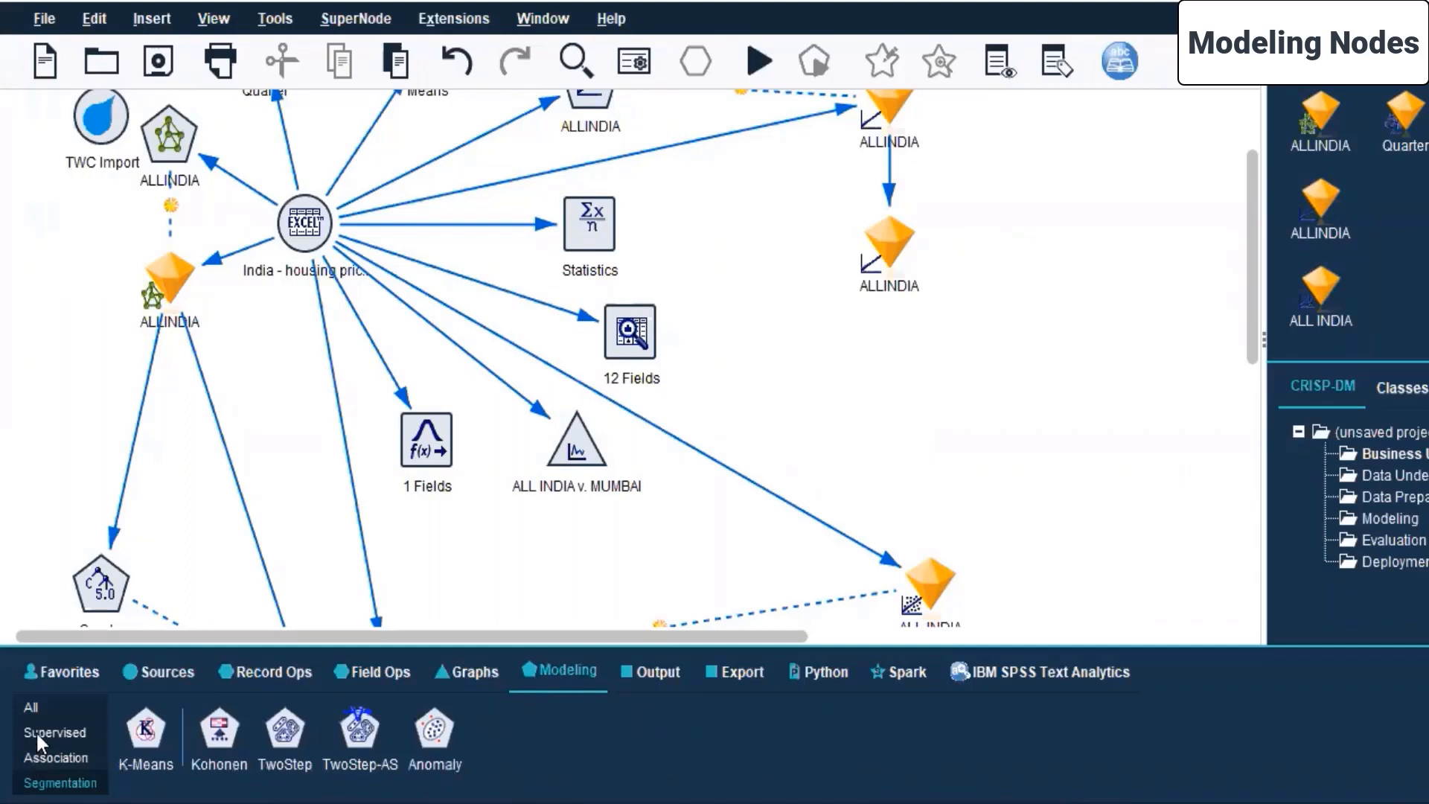
Step: Examine the available output nodes, including KDE Simulation, Sim Eval, Sim Fit and Report
click(628, 677)
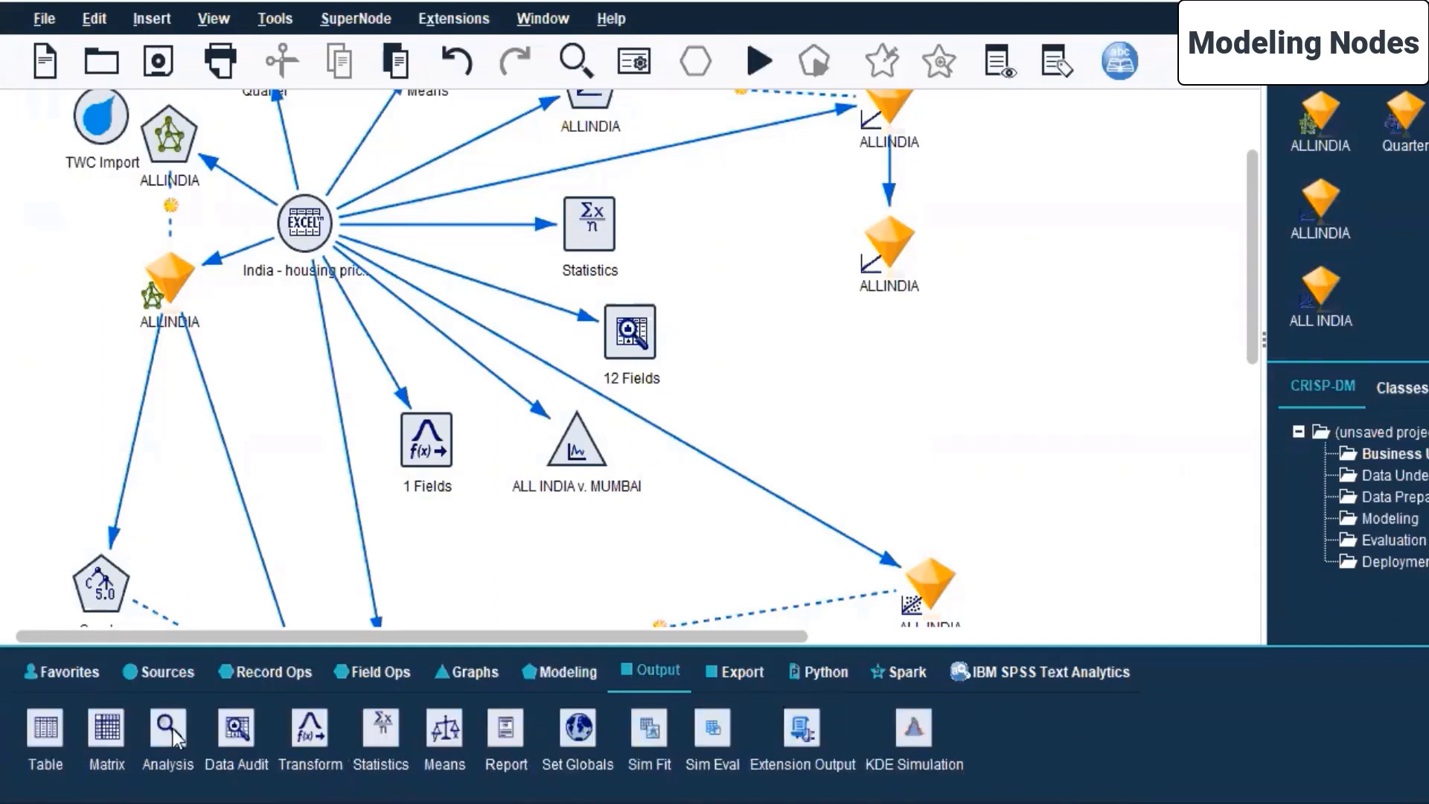
click(931, 729)
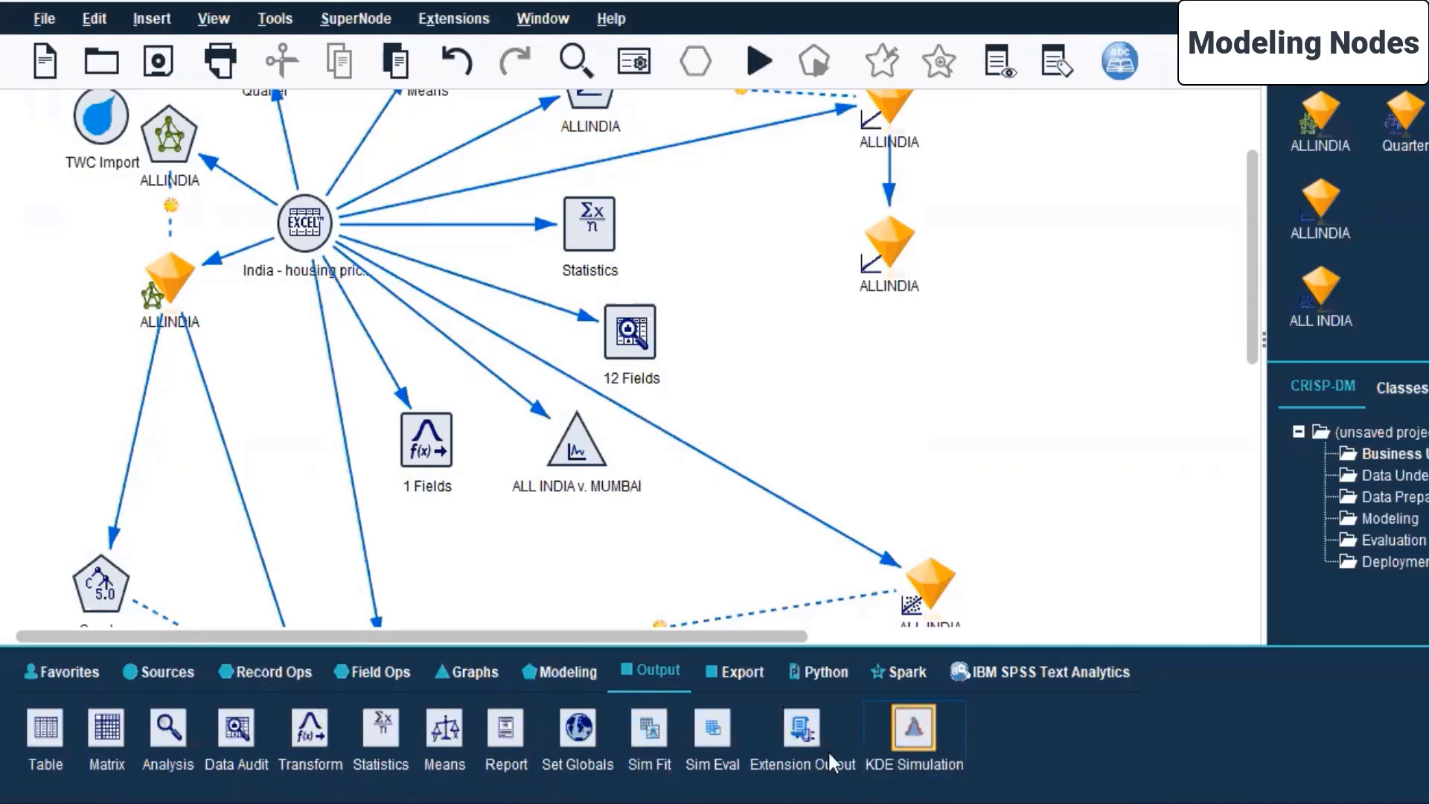
click(716, 714)
click(644, 730)
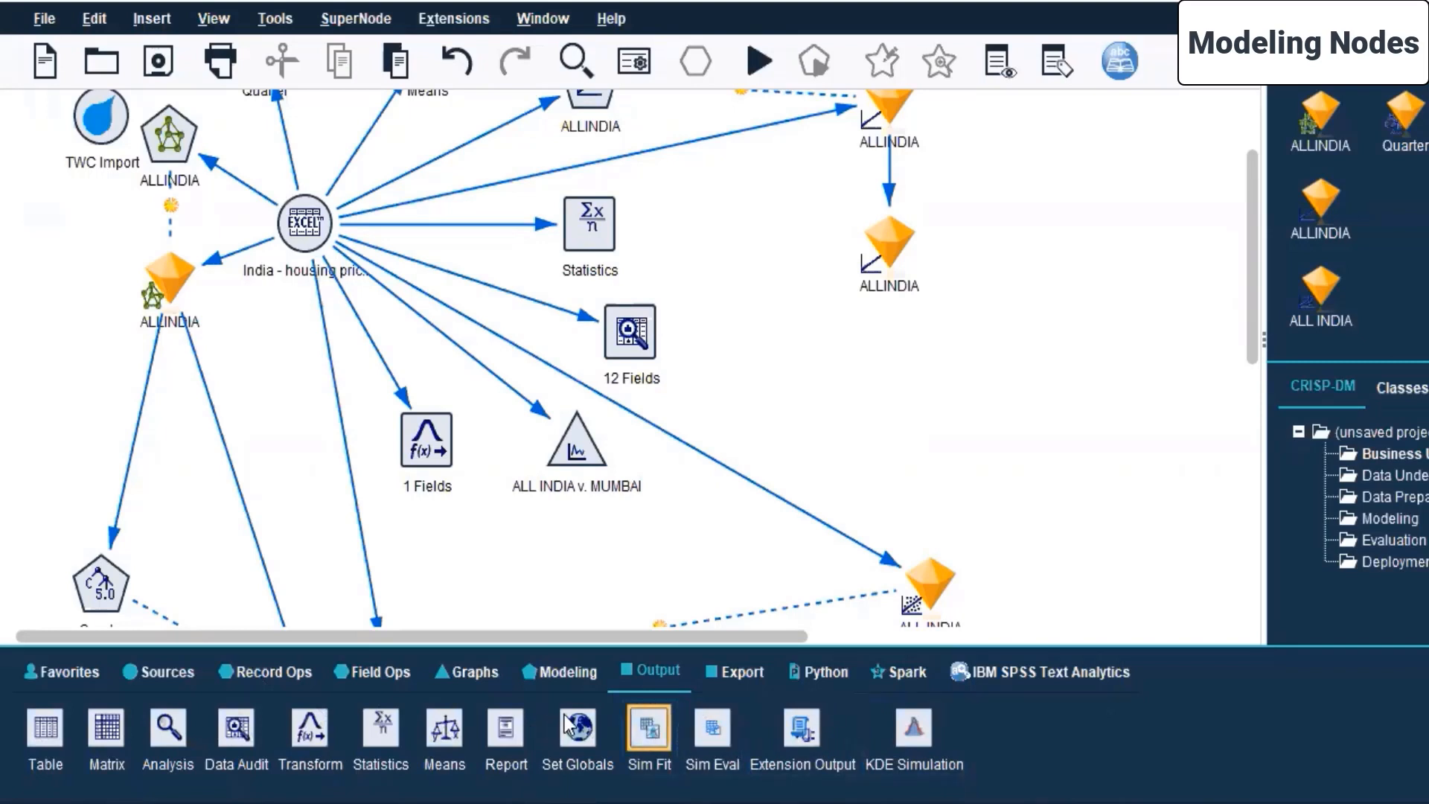
click(502, 731)
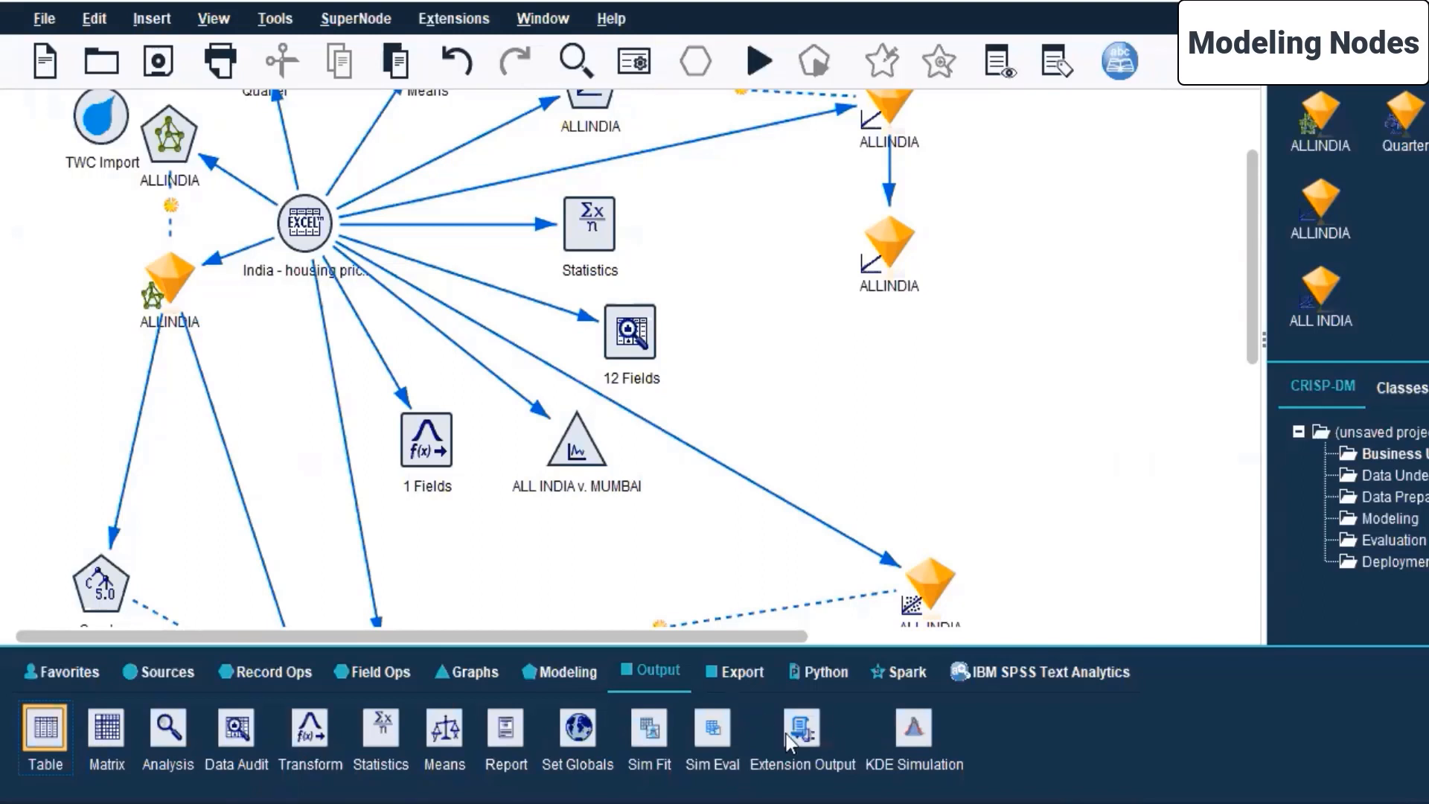
Step: Place a Table output node on the canvas and delete it again
click(996, 437)
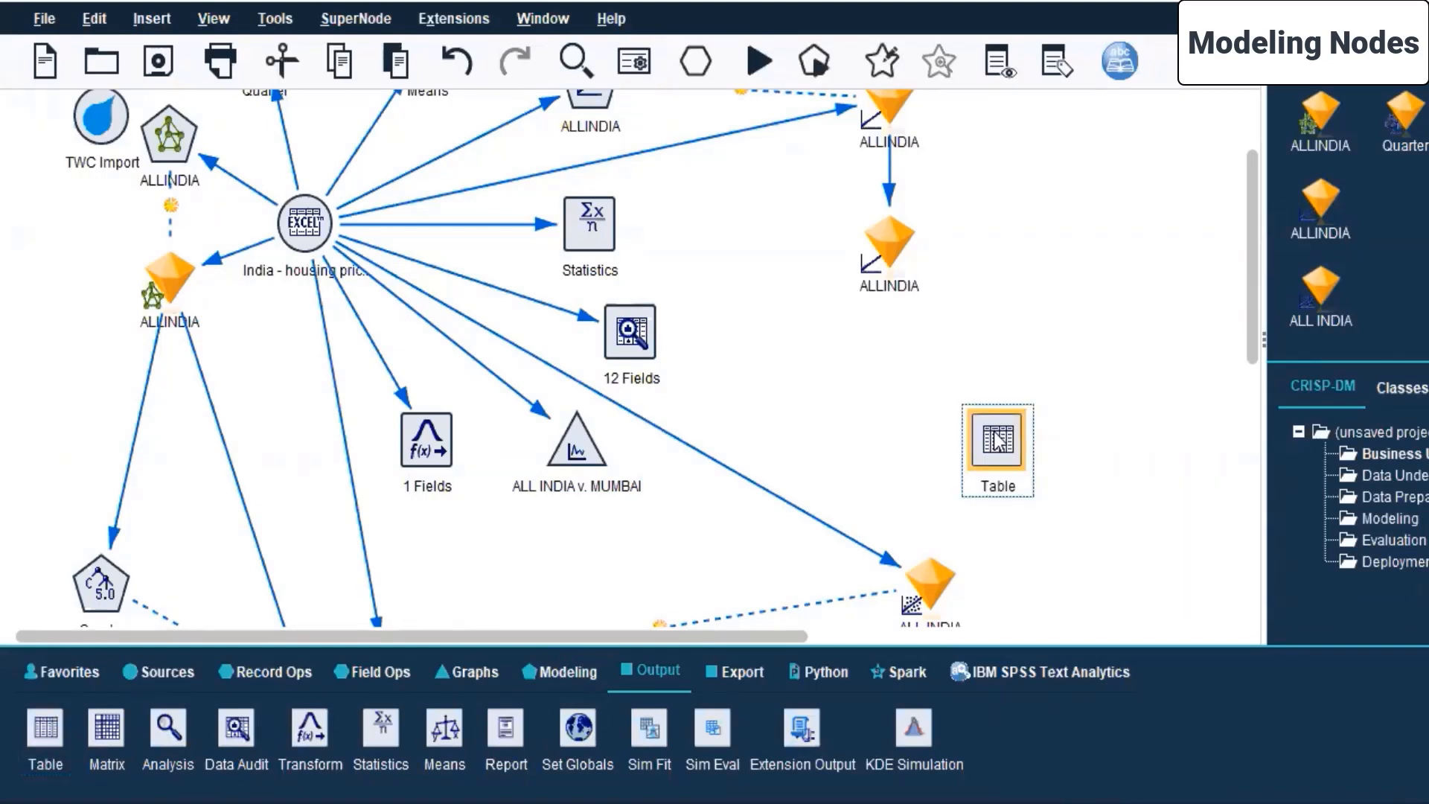
key(Delete)
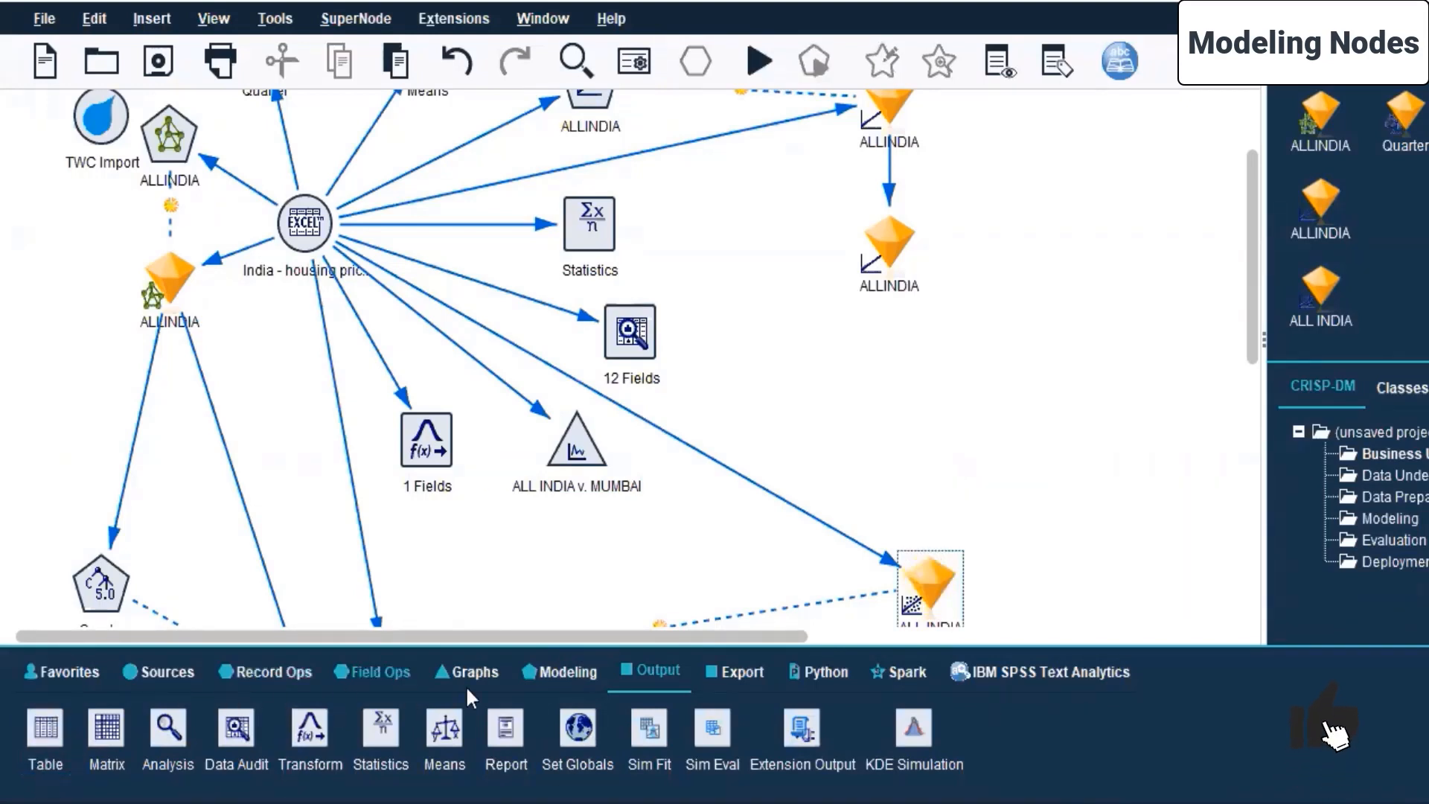
Step: Place a Statistics Export node on the canvas, look at its available actions and delete the node
click(726, 672)
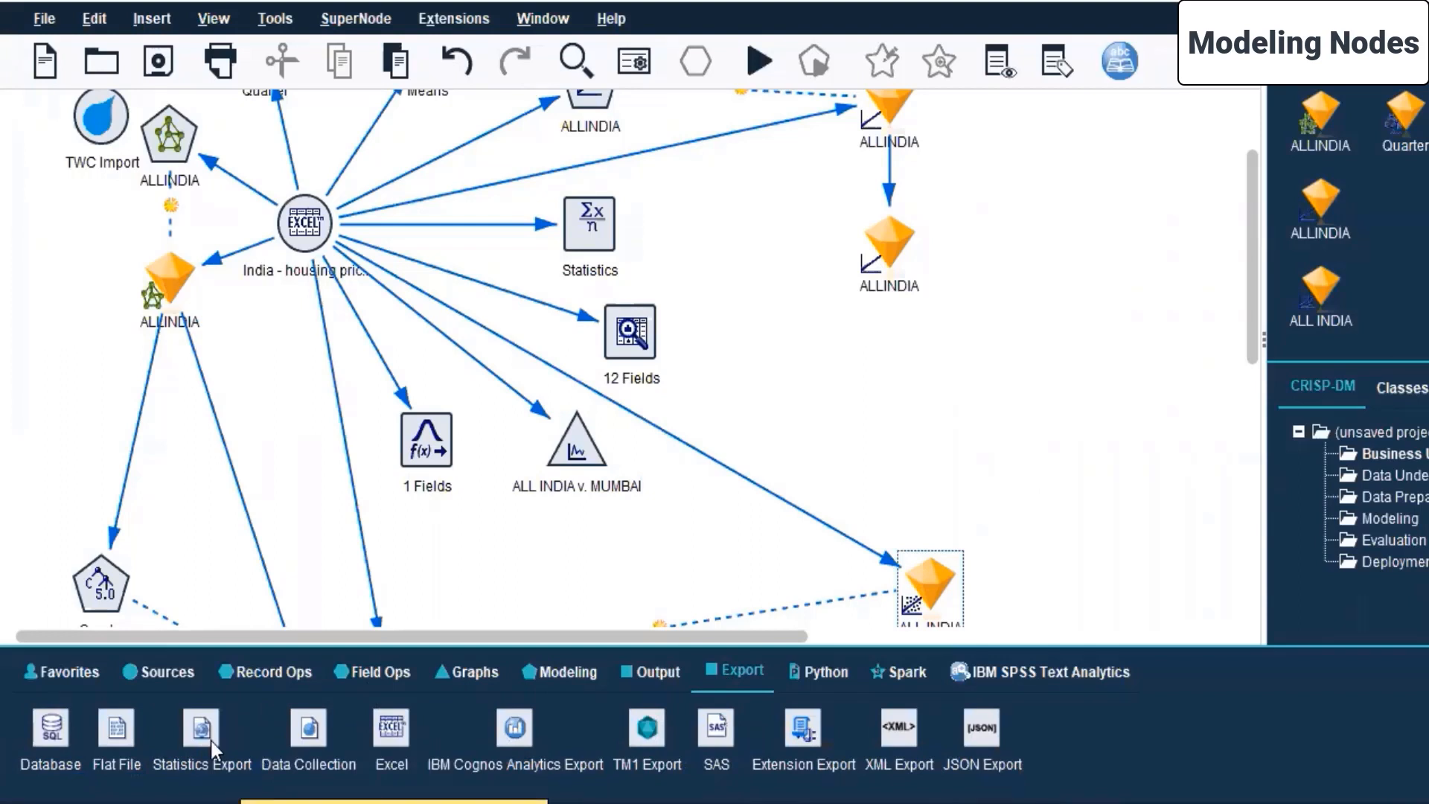
drag(212, 740, 972, 368)
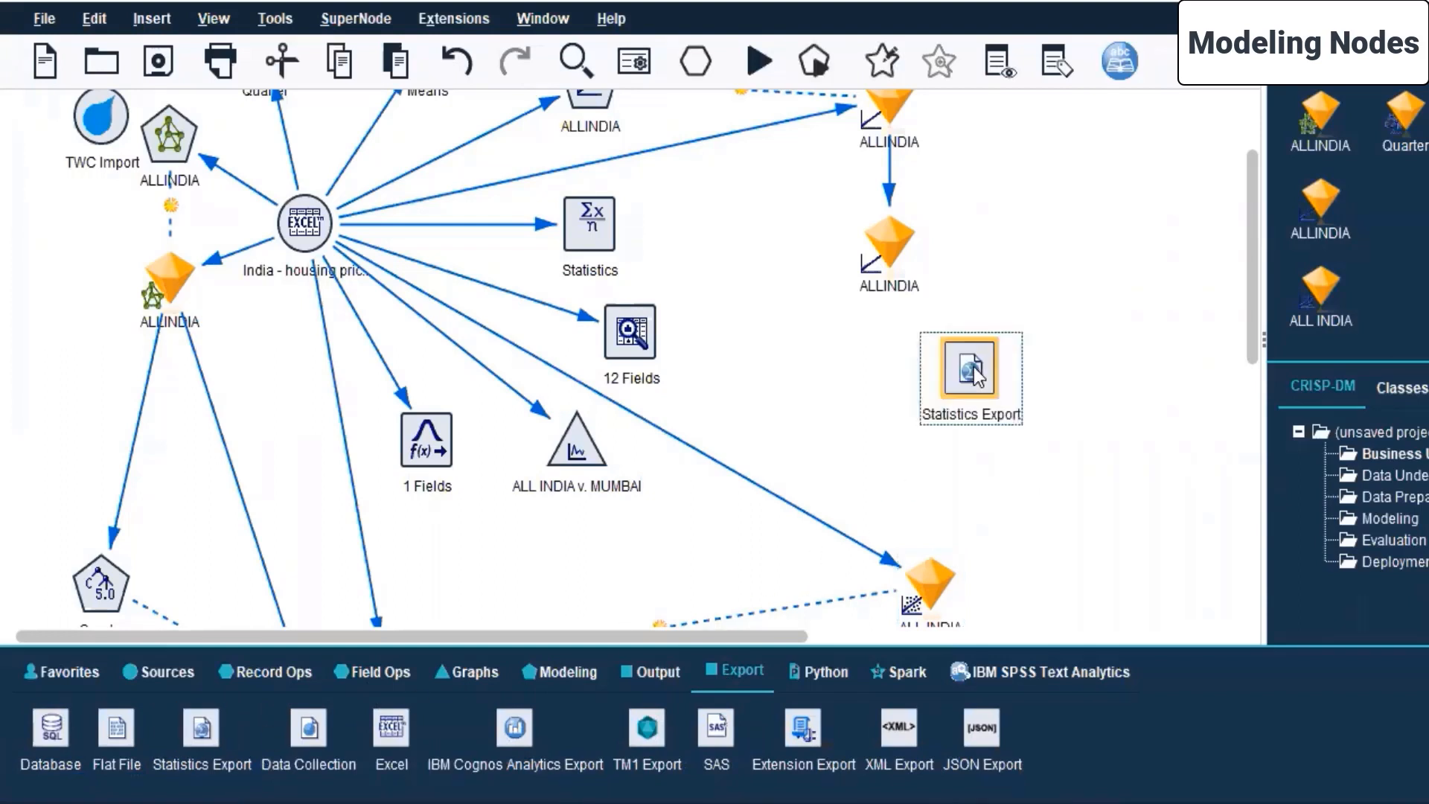
right_click(969, 369)
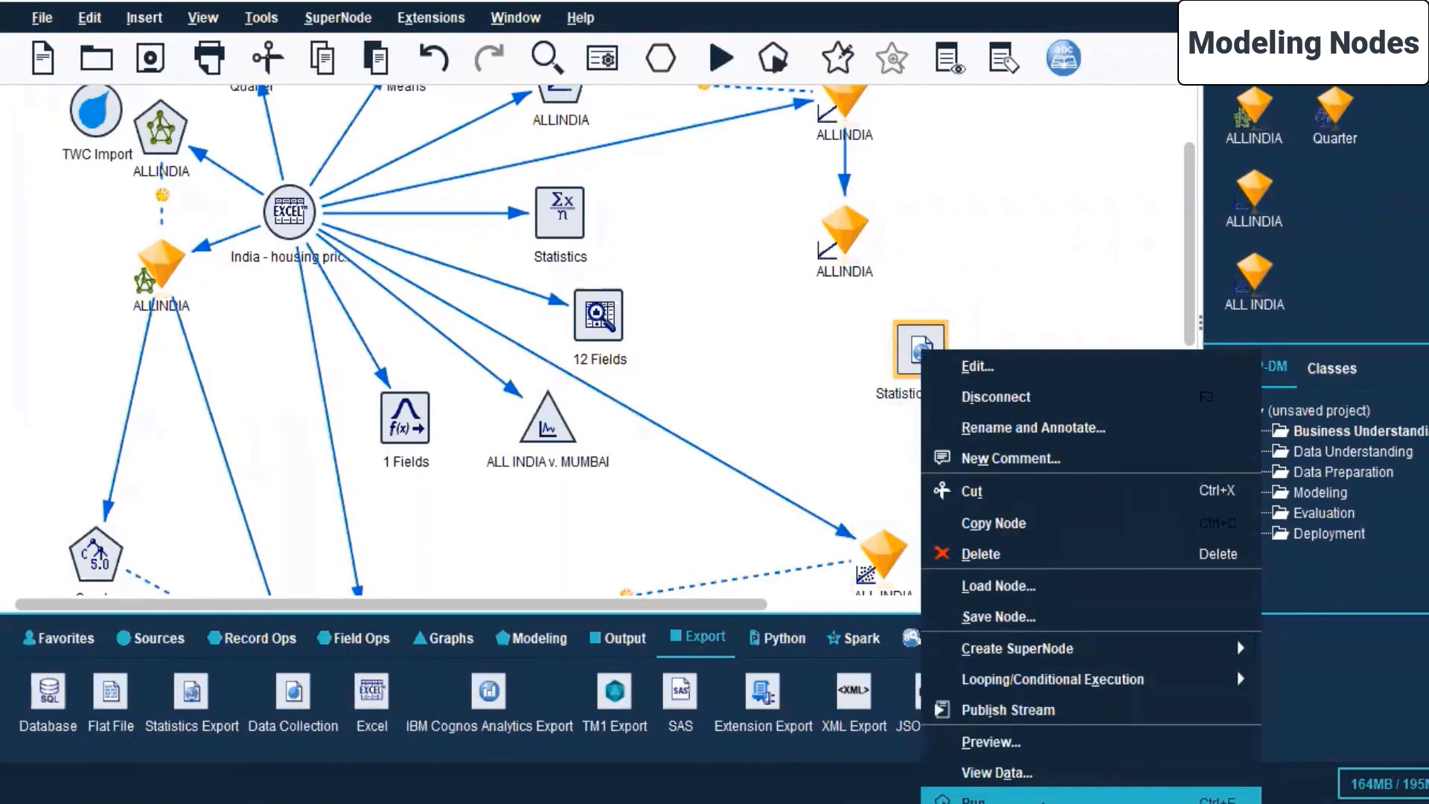
click(822, 415)
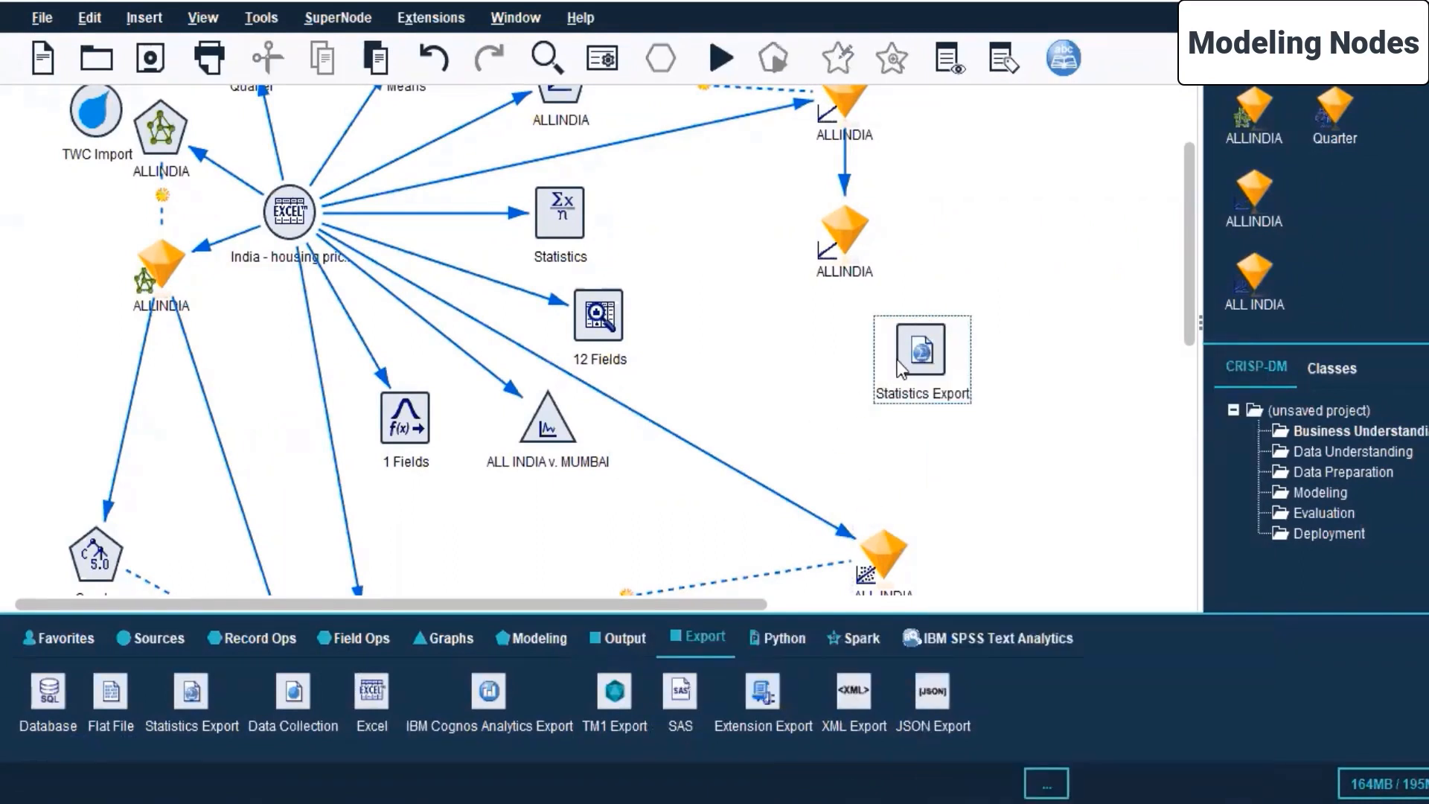
key(Delete)
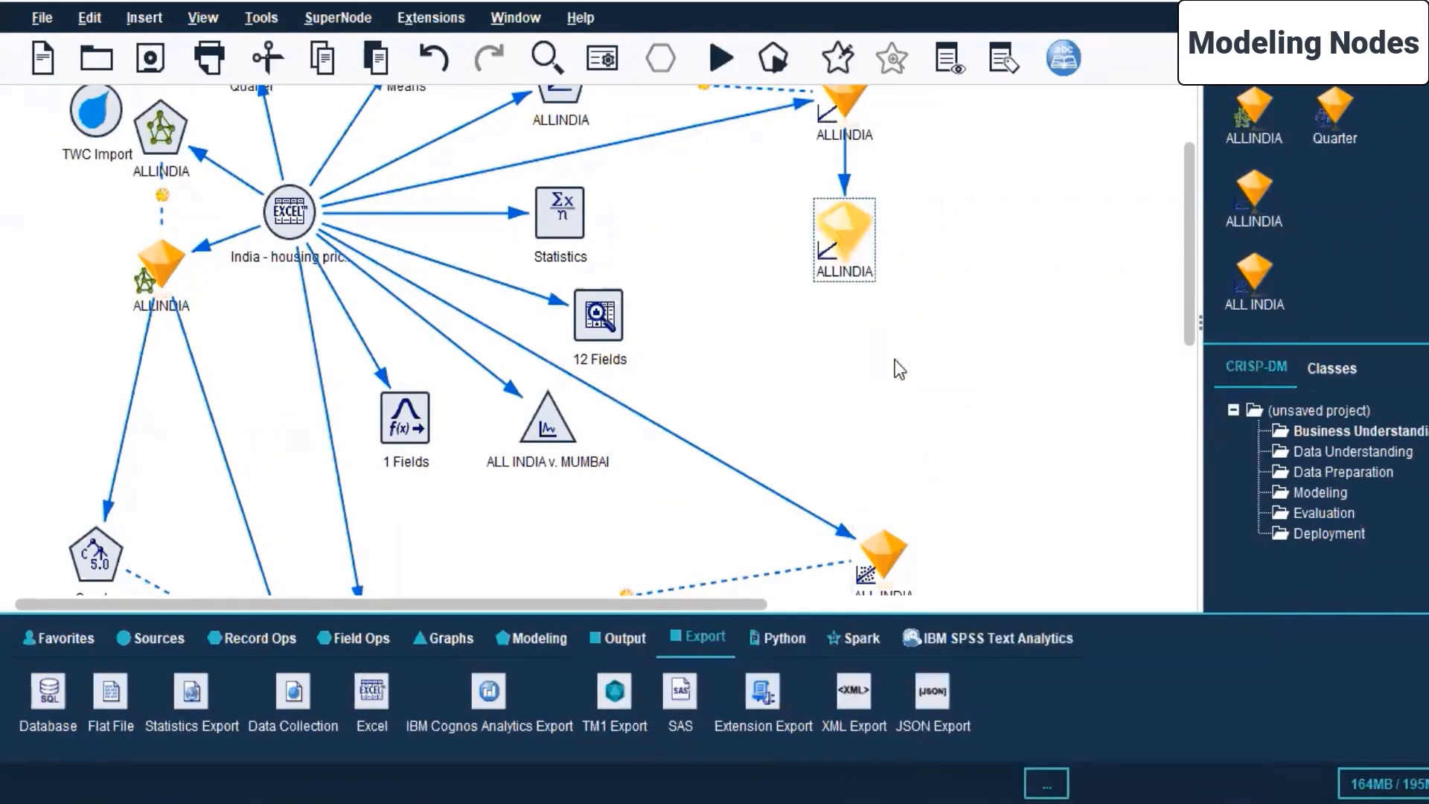
Step: Place a JSON Export node on the canvas and remove it again
click(932, 693)
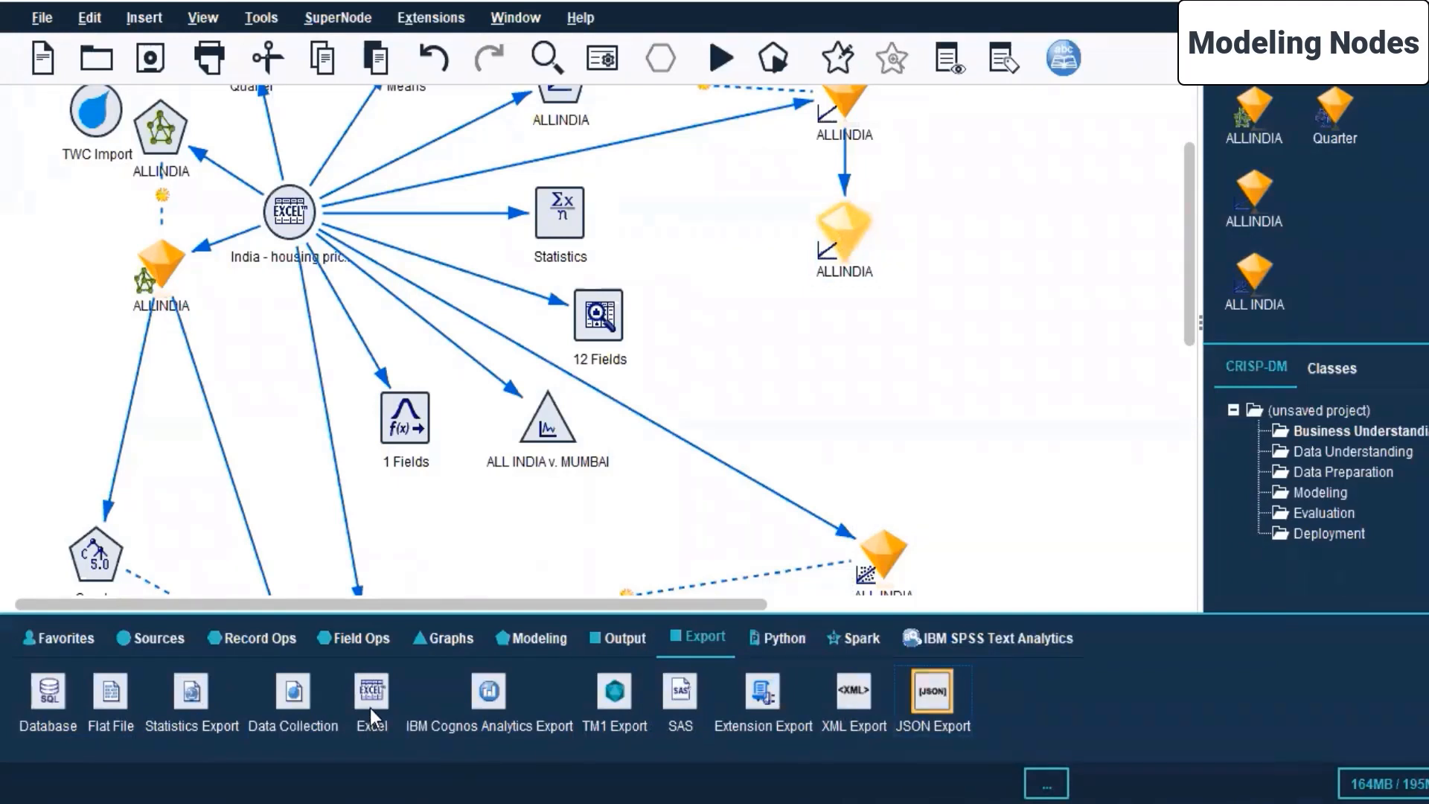
click(920, 384)
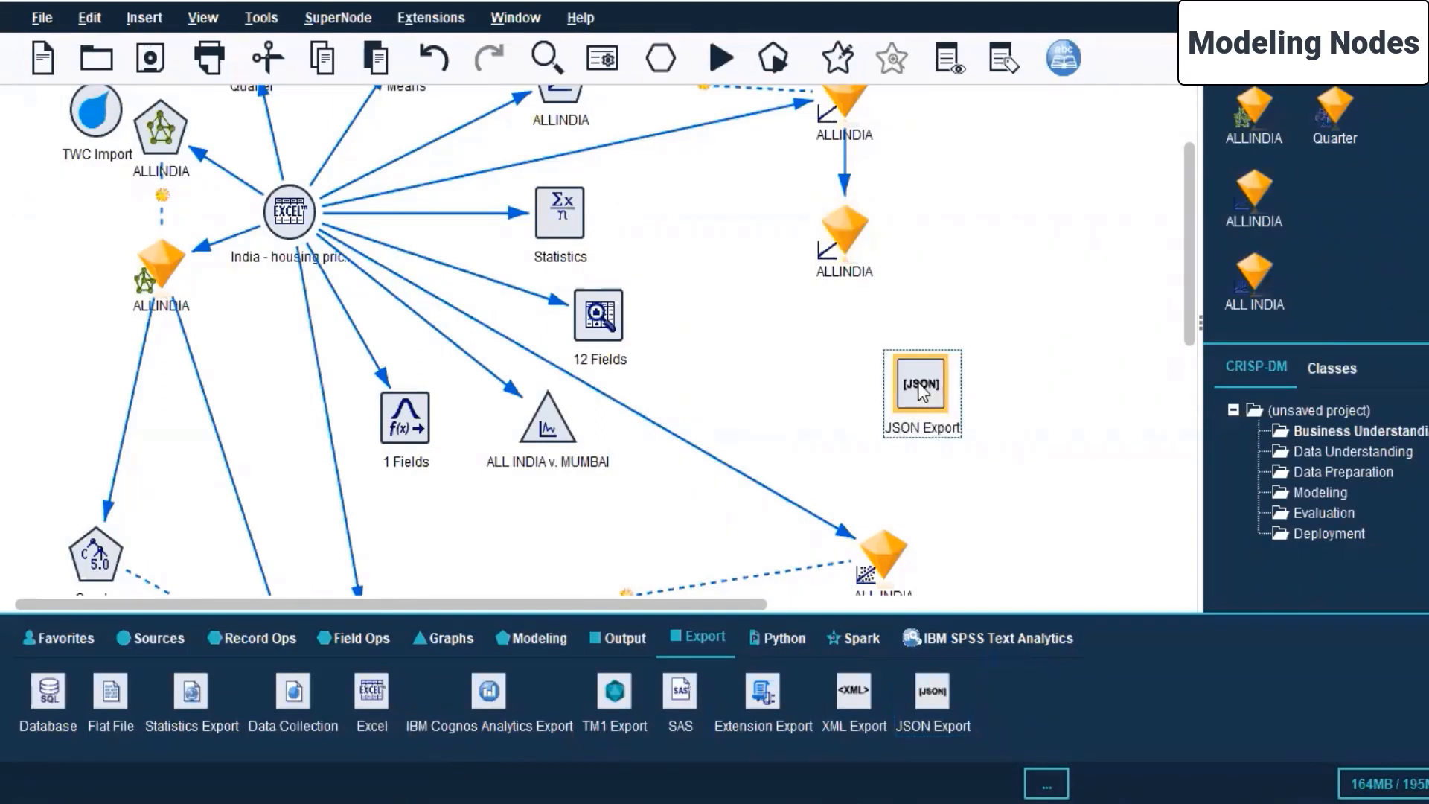
key(ctrl+z)
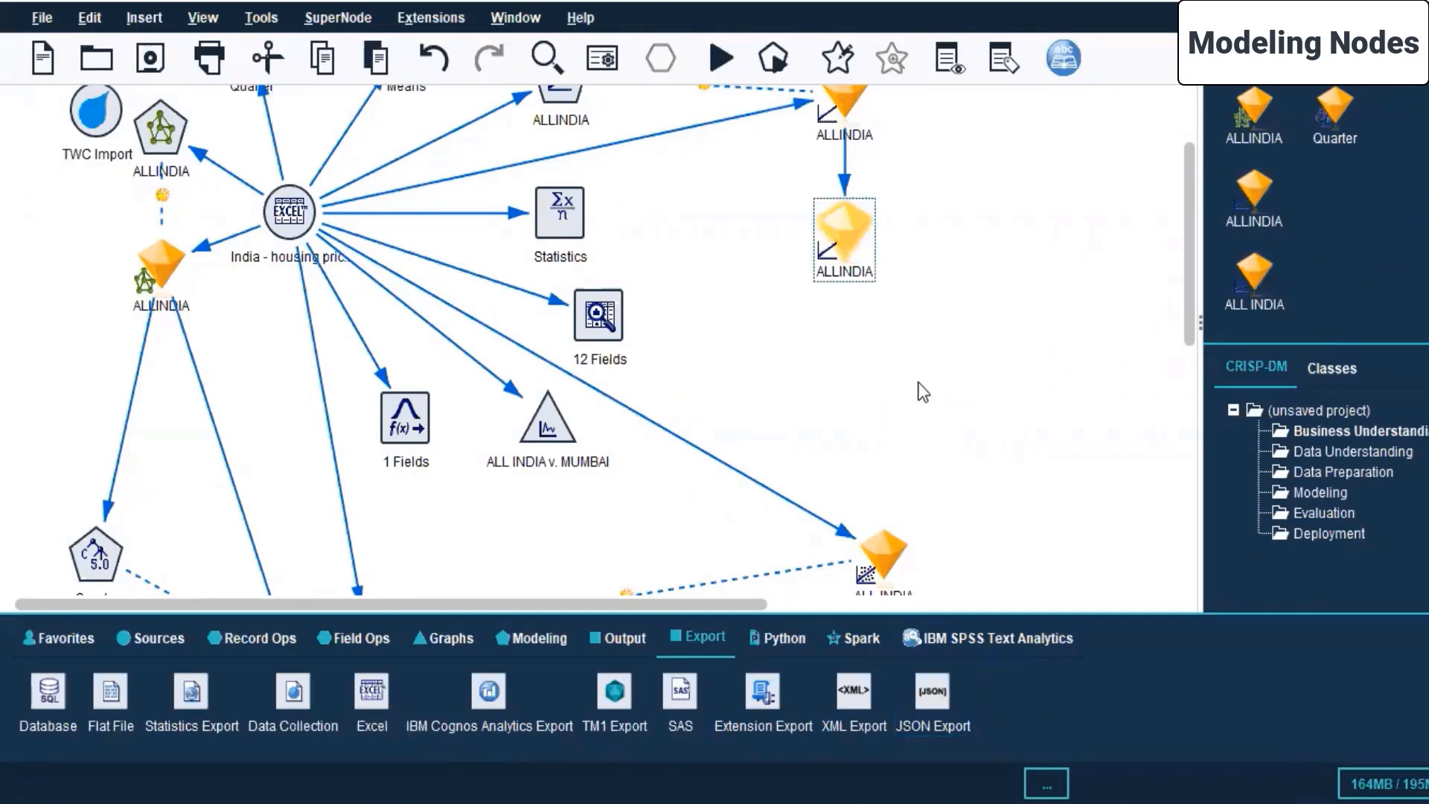
Step: Add a Statistics Export node in the empty area below the dashed link between the two ALL INDIA nodes
right_click(295, 207)
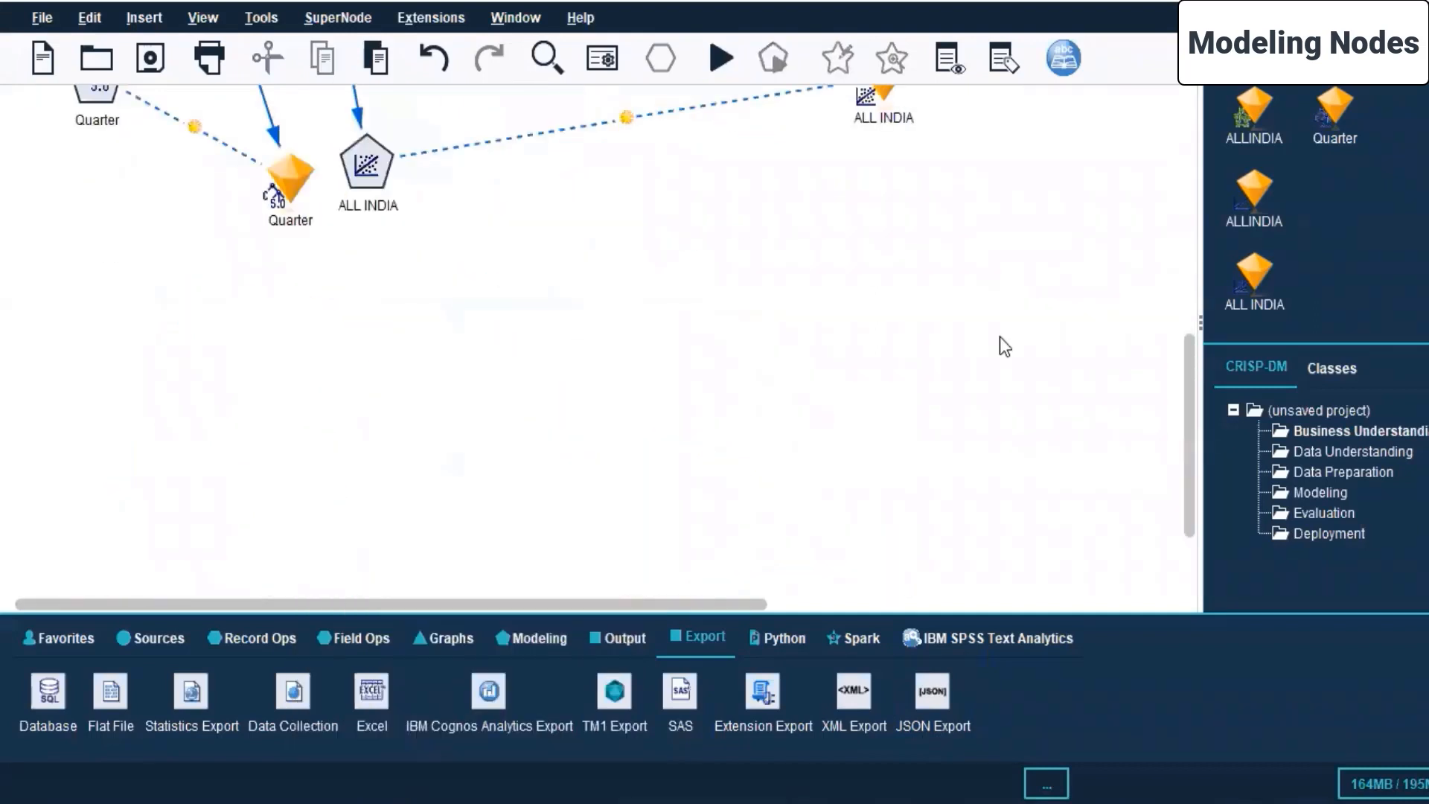
scroll(999, 336, up, 4)
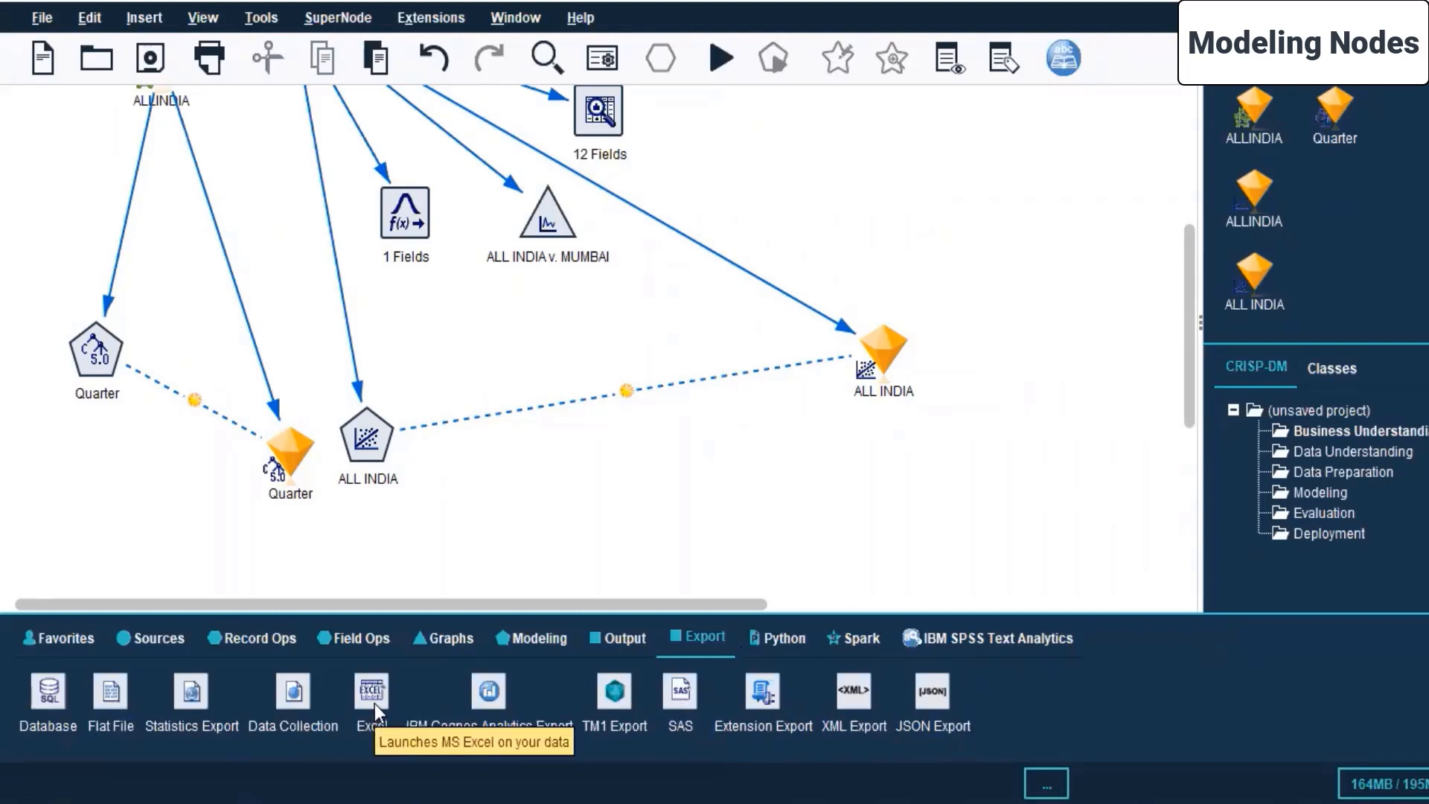
drag(186, 691, 585, 367)
drag(582, 485, 583, 487)
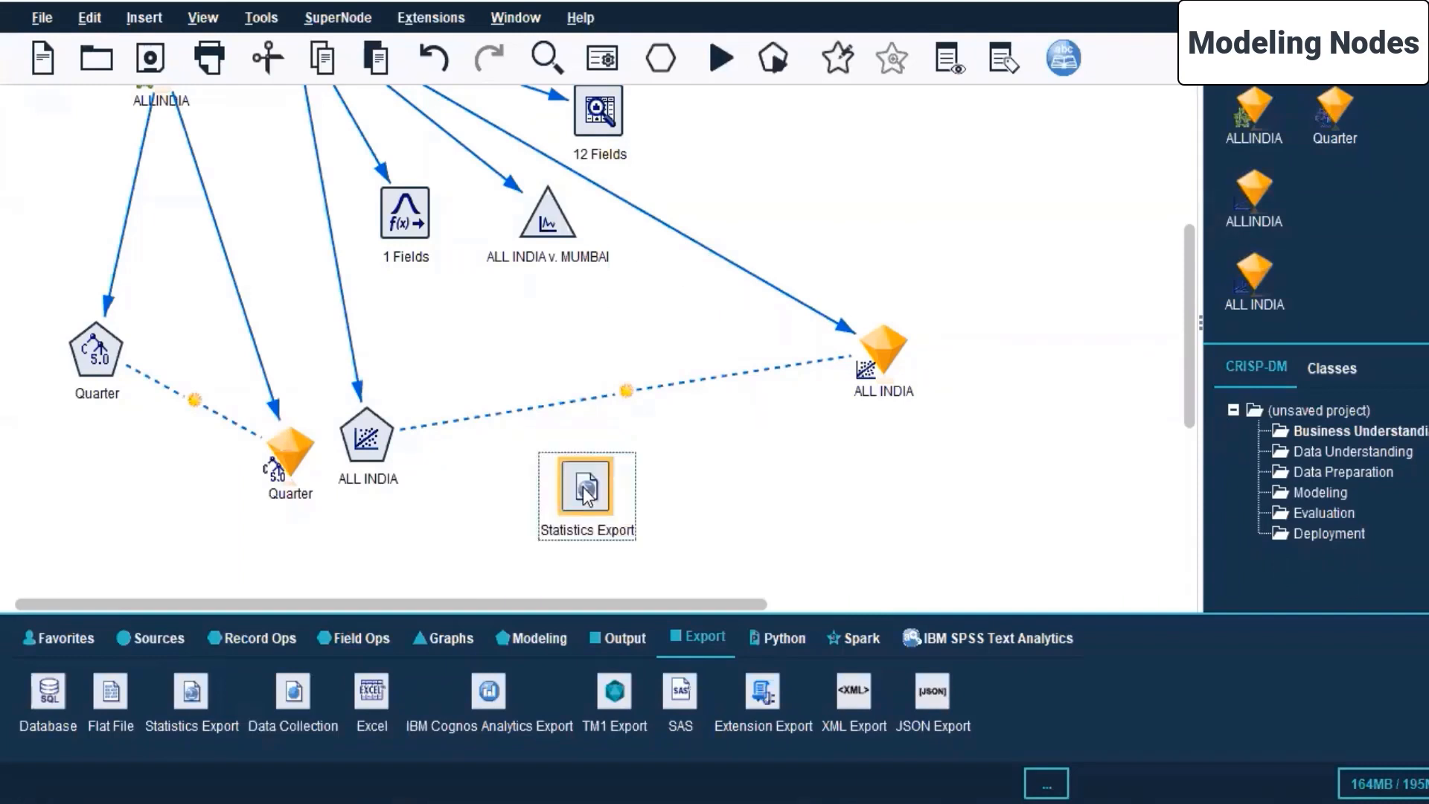
Step: Connect the India housing Excel source to the Statistics Export node and move the export node closer beneath the ALL INDIA regression node
scroll(583, 487, up, 5)
click(293, 322)
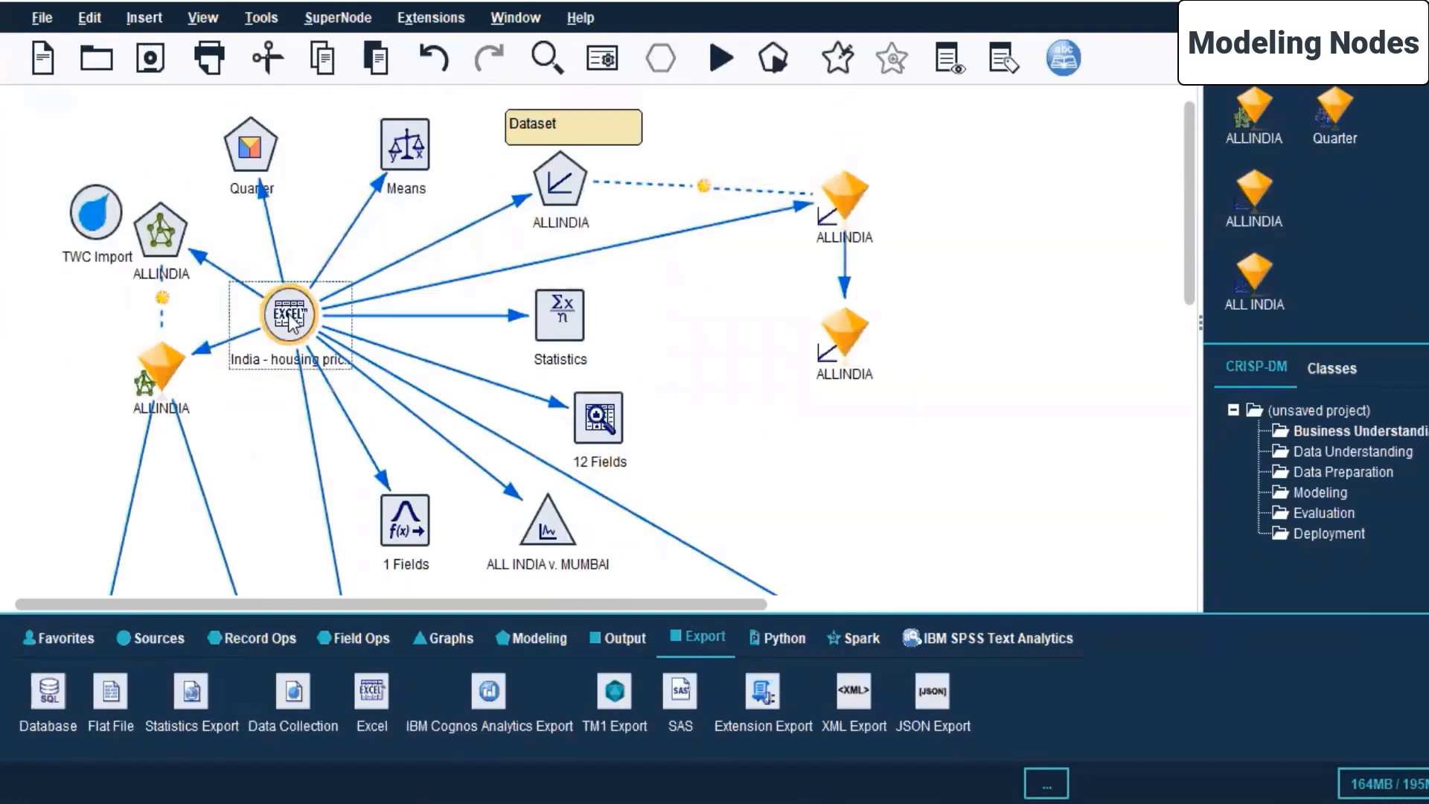
right_click(289, 315)
click(373, 23)
scroll(244, 115, down, 3)
click(287, 118)
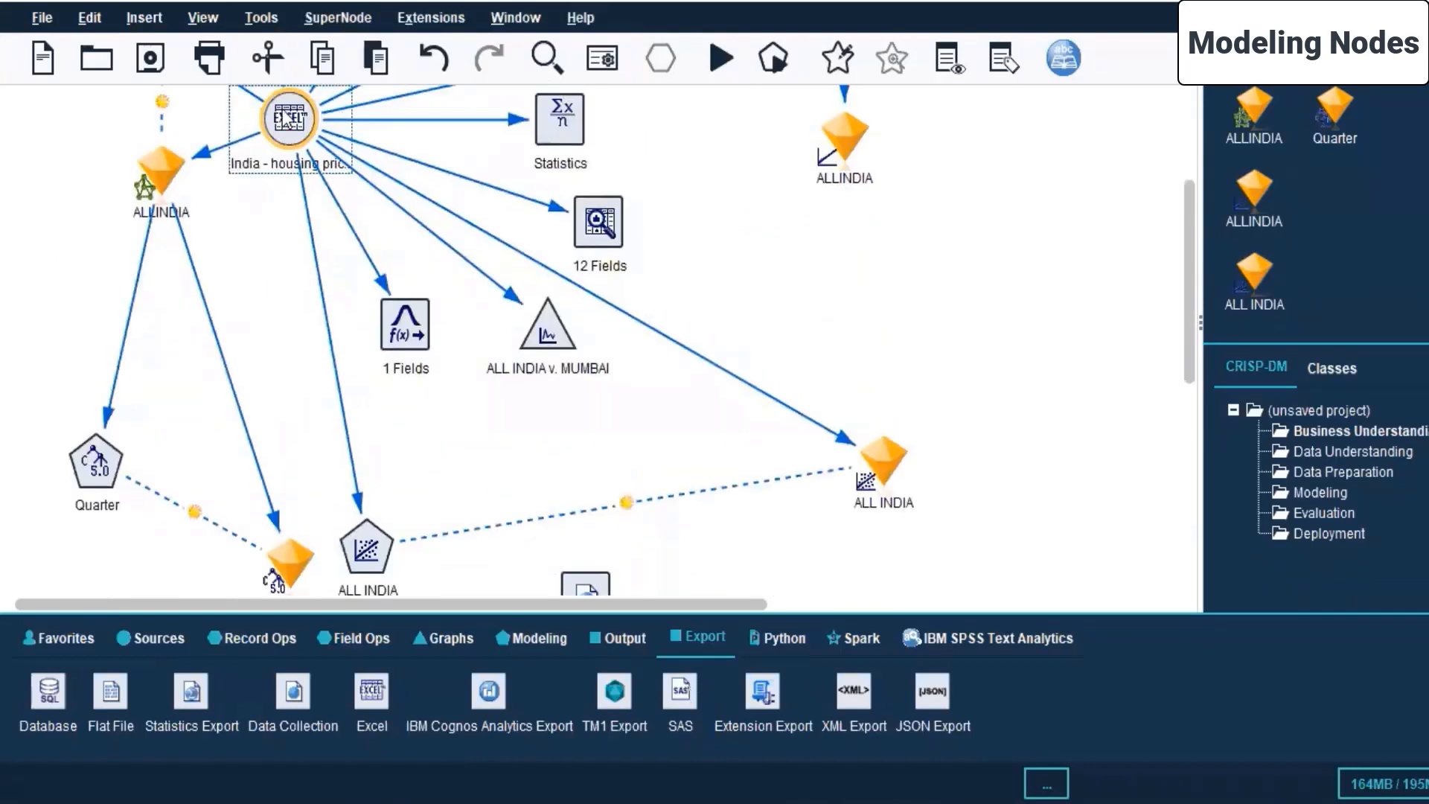
right_click(286, 118)
click(335, 150)
click(575, 588)
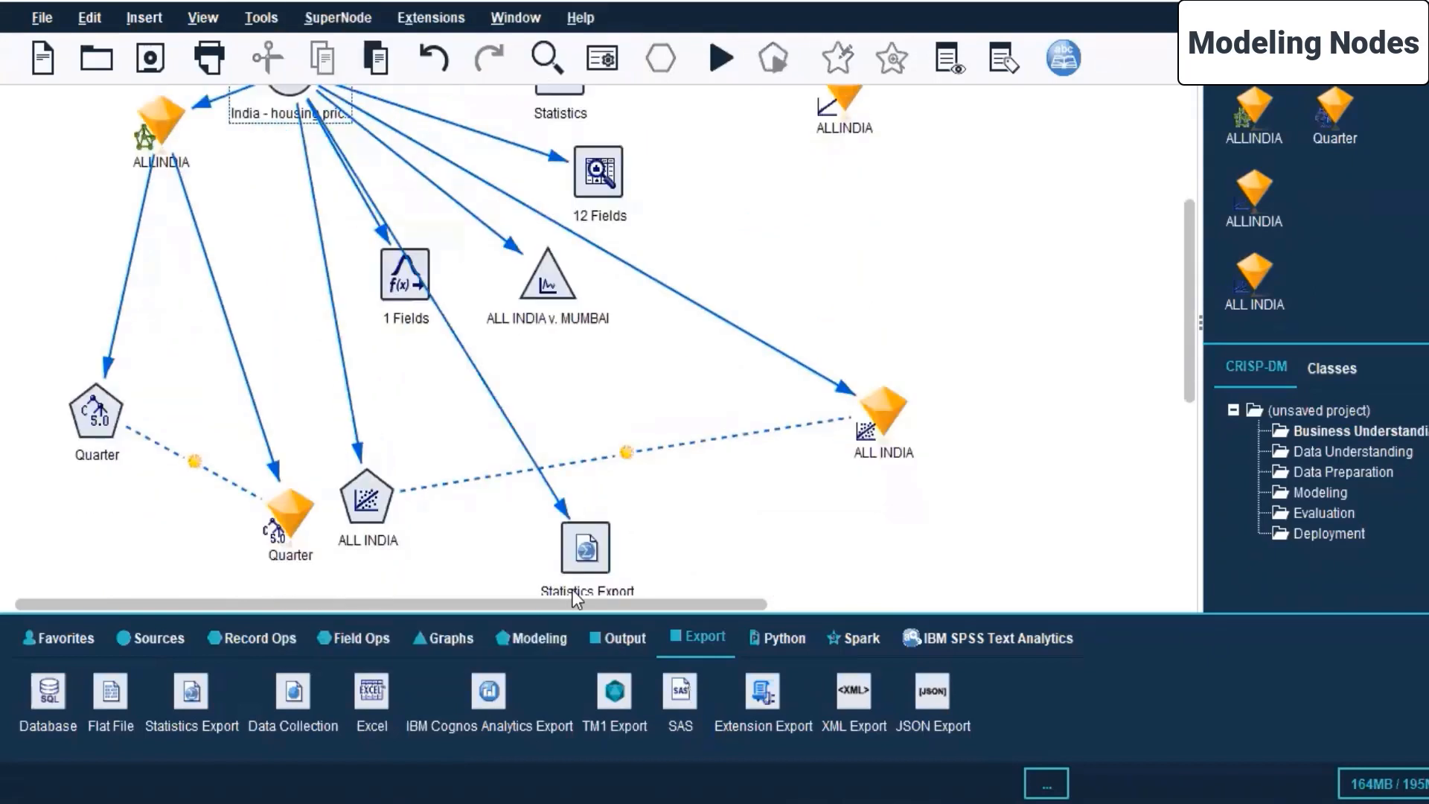
drag(592, 560, 482, 545)
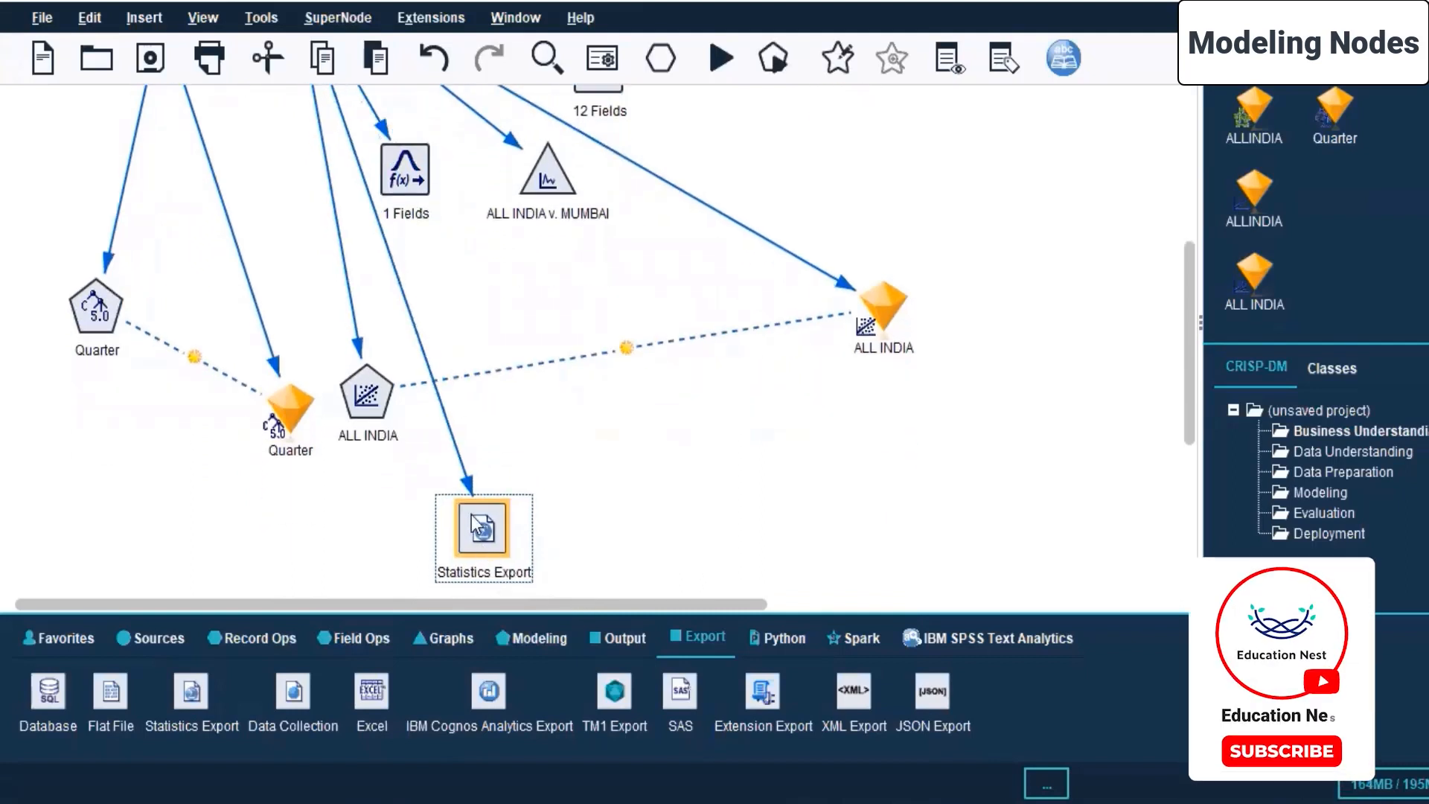
Step: Look through the actions available for the connected Statistics Export node, including Run
right_click(477, 525)
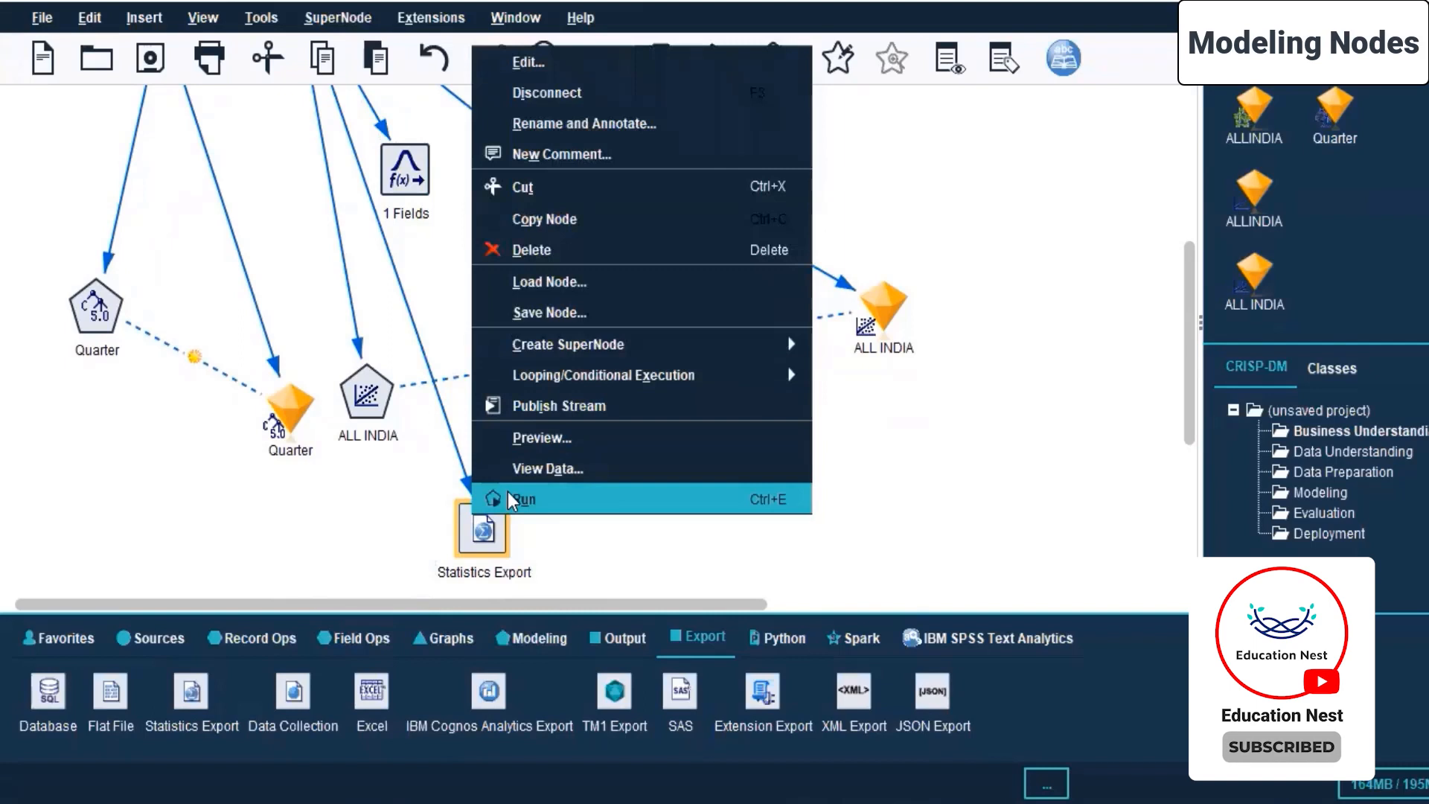
click(486, 498)
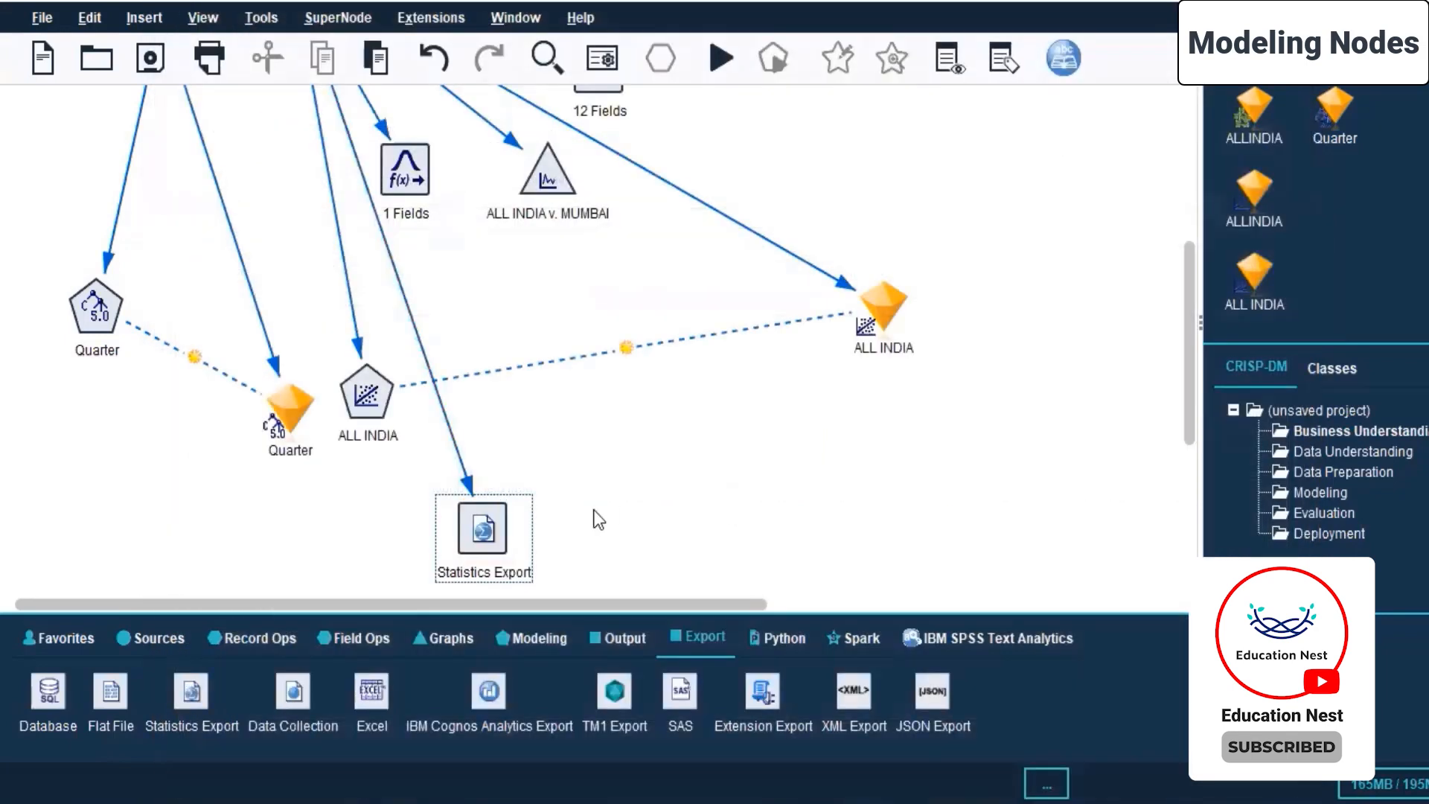
click(464, 531)
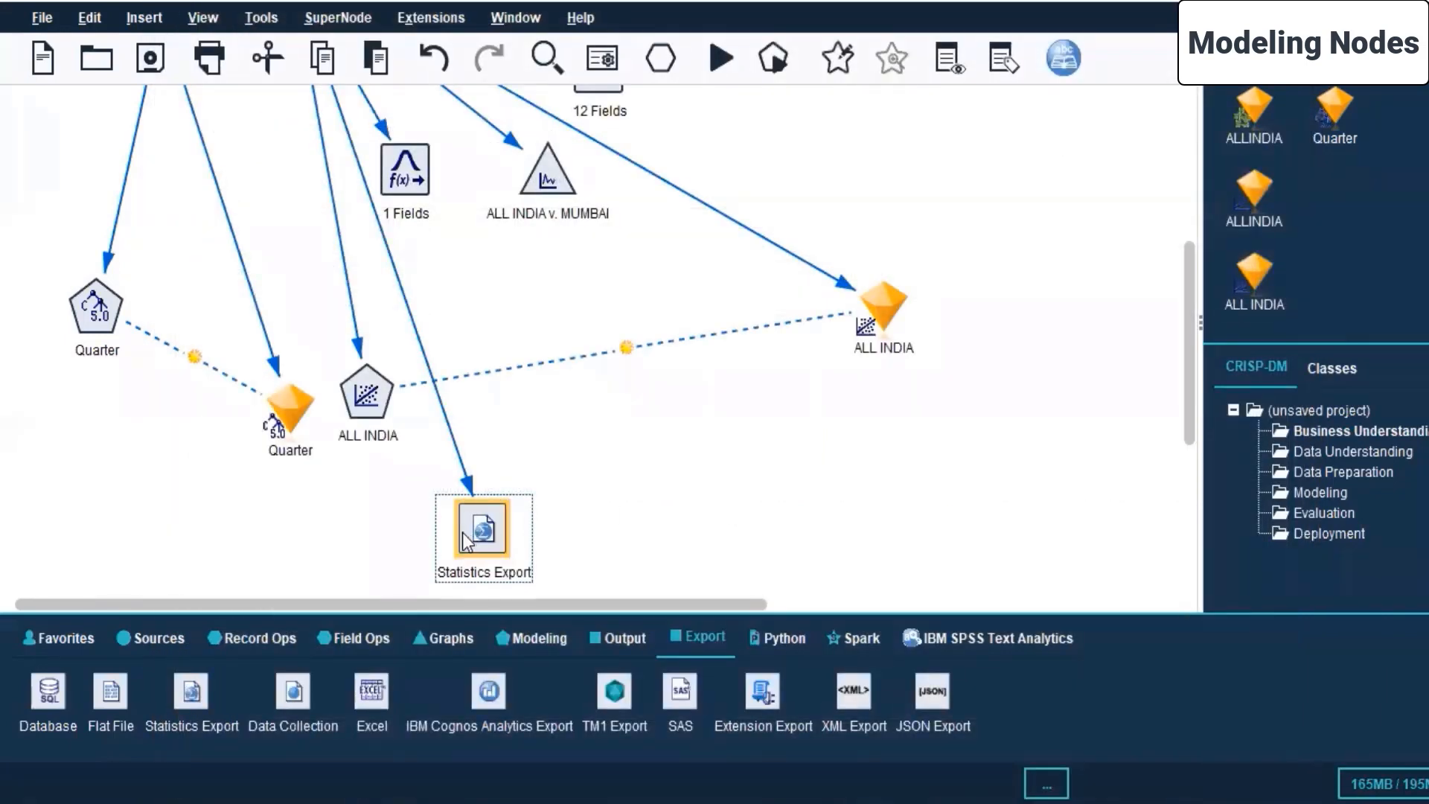
right_click(462, 533)
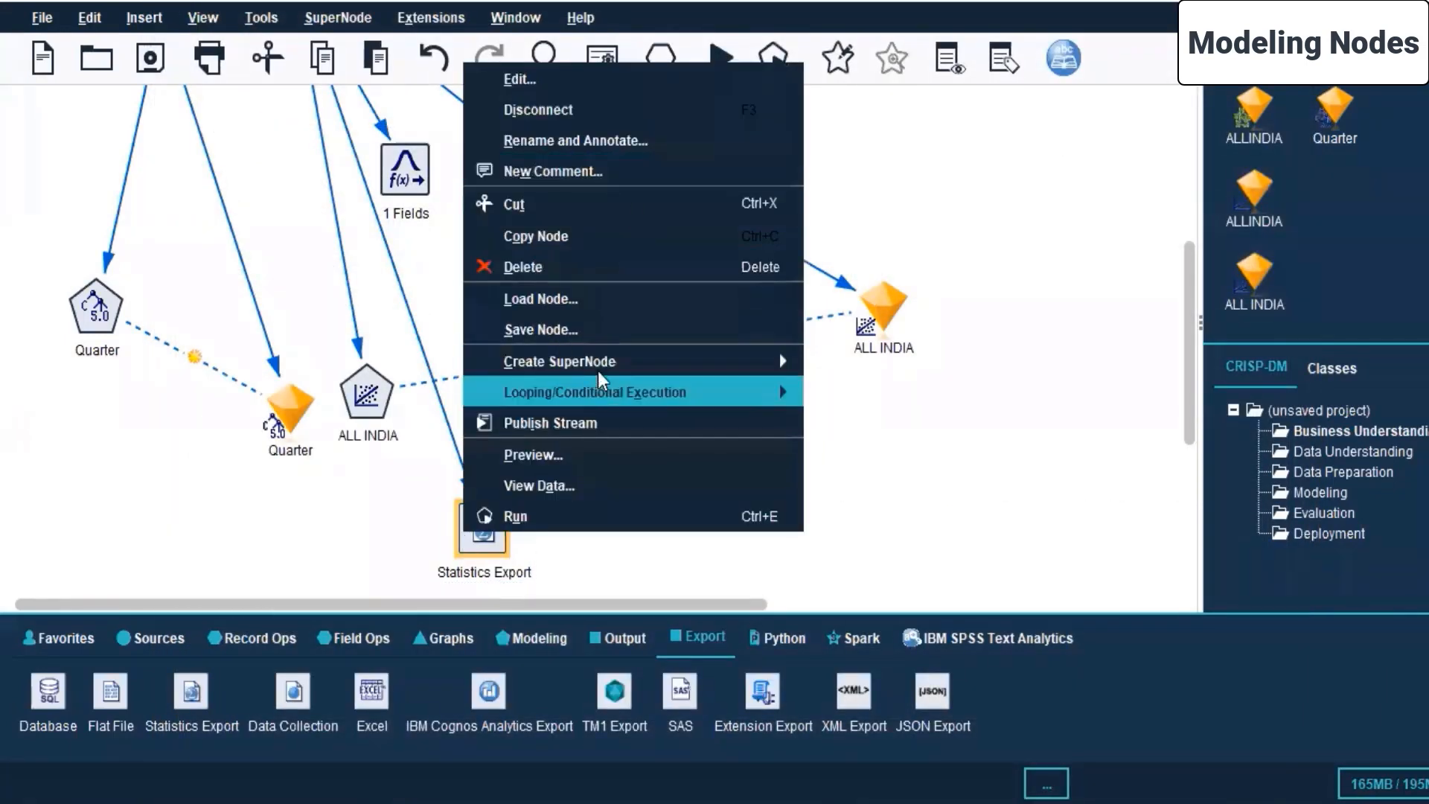
mouse_move(618, 372)
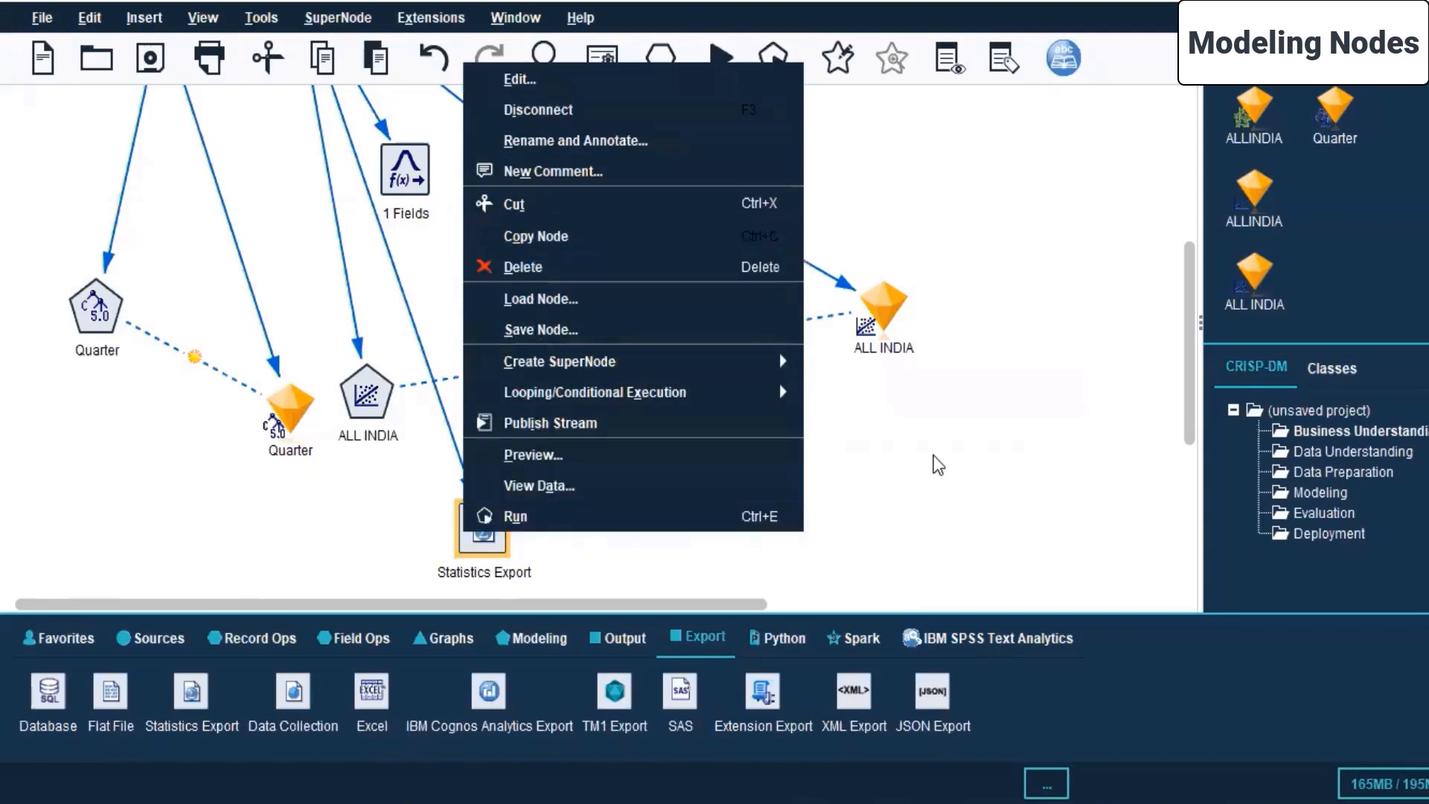
click(992, 462)
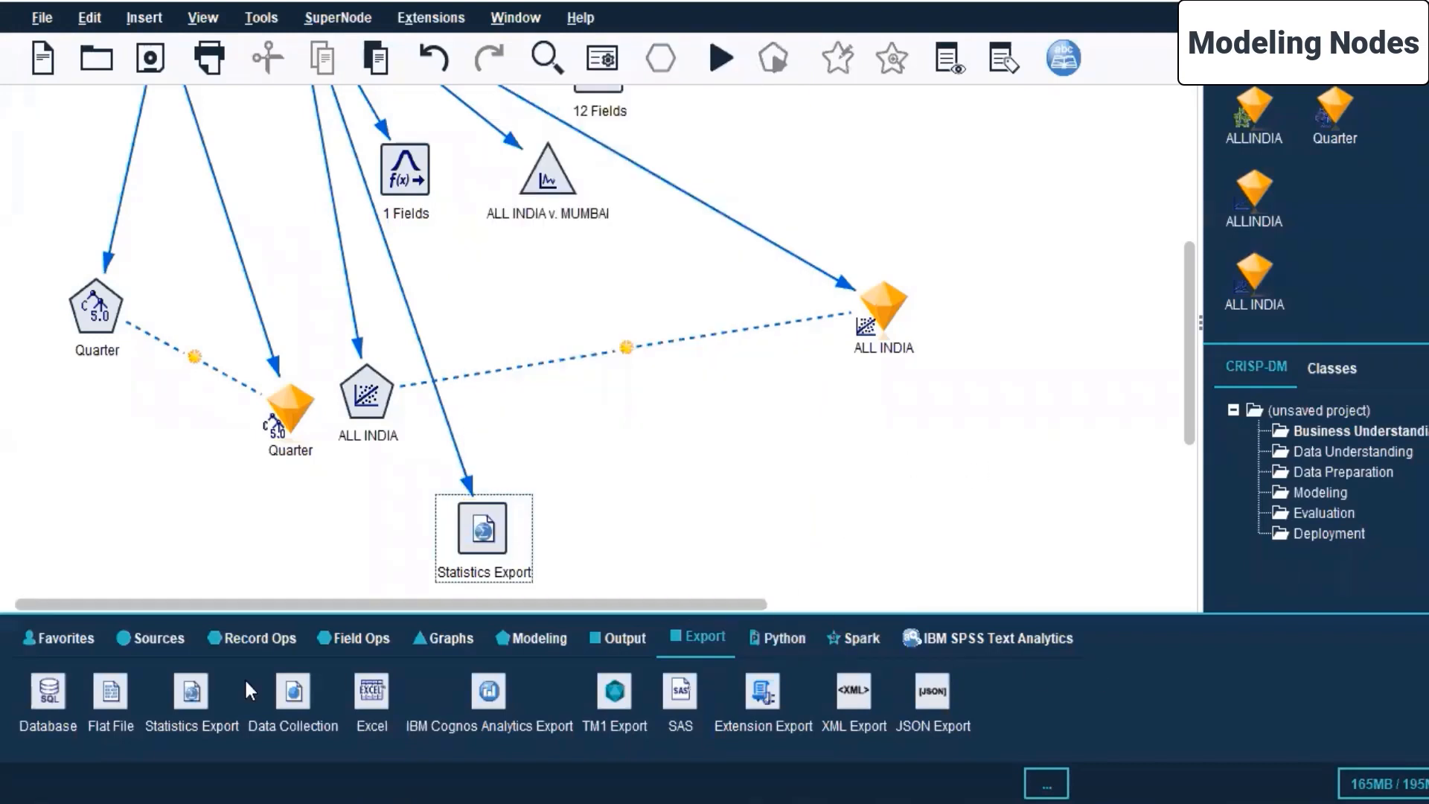
Step: Delete the Statistics Export node from the stream
right_click(489, 516)
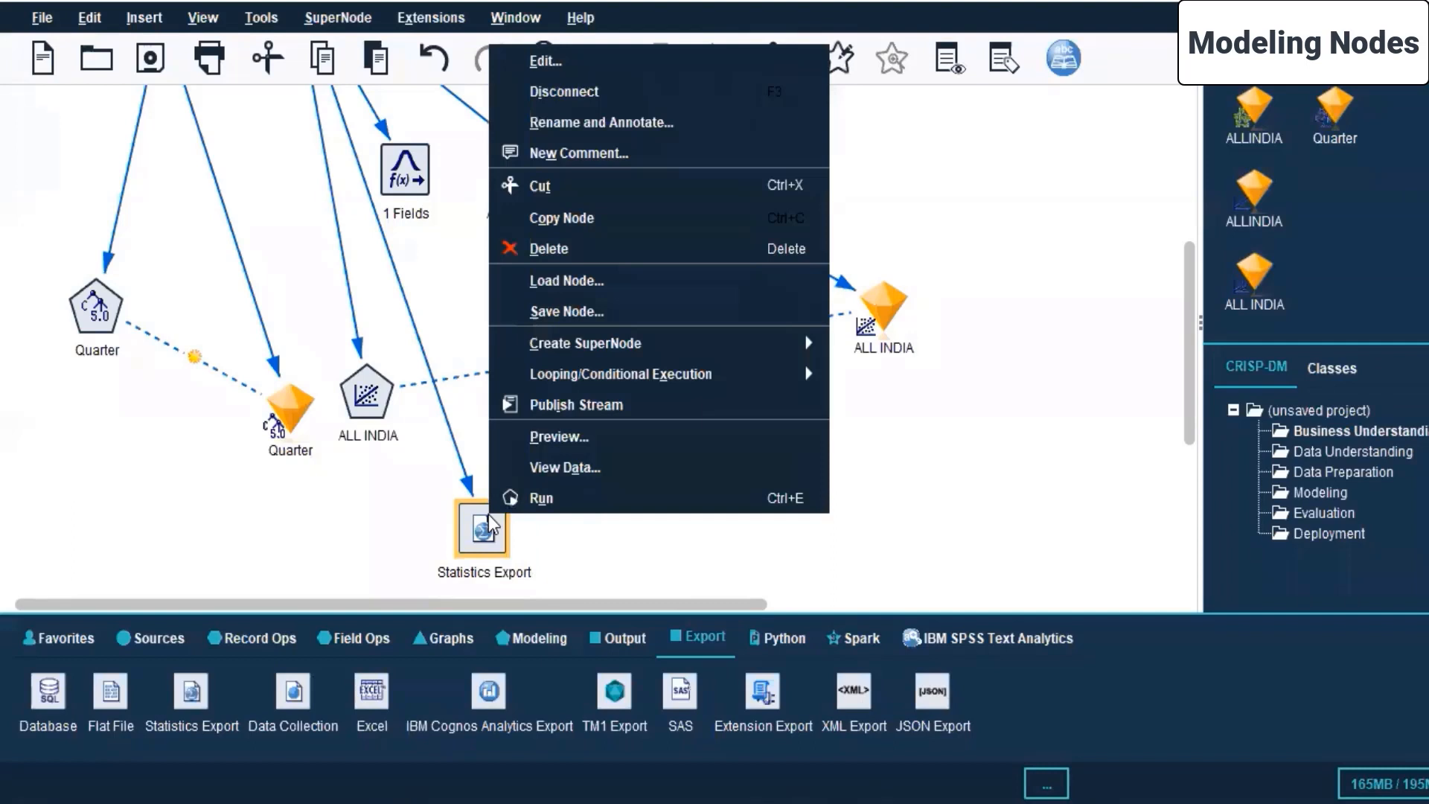
click(555, 250)
click(1057, 344)
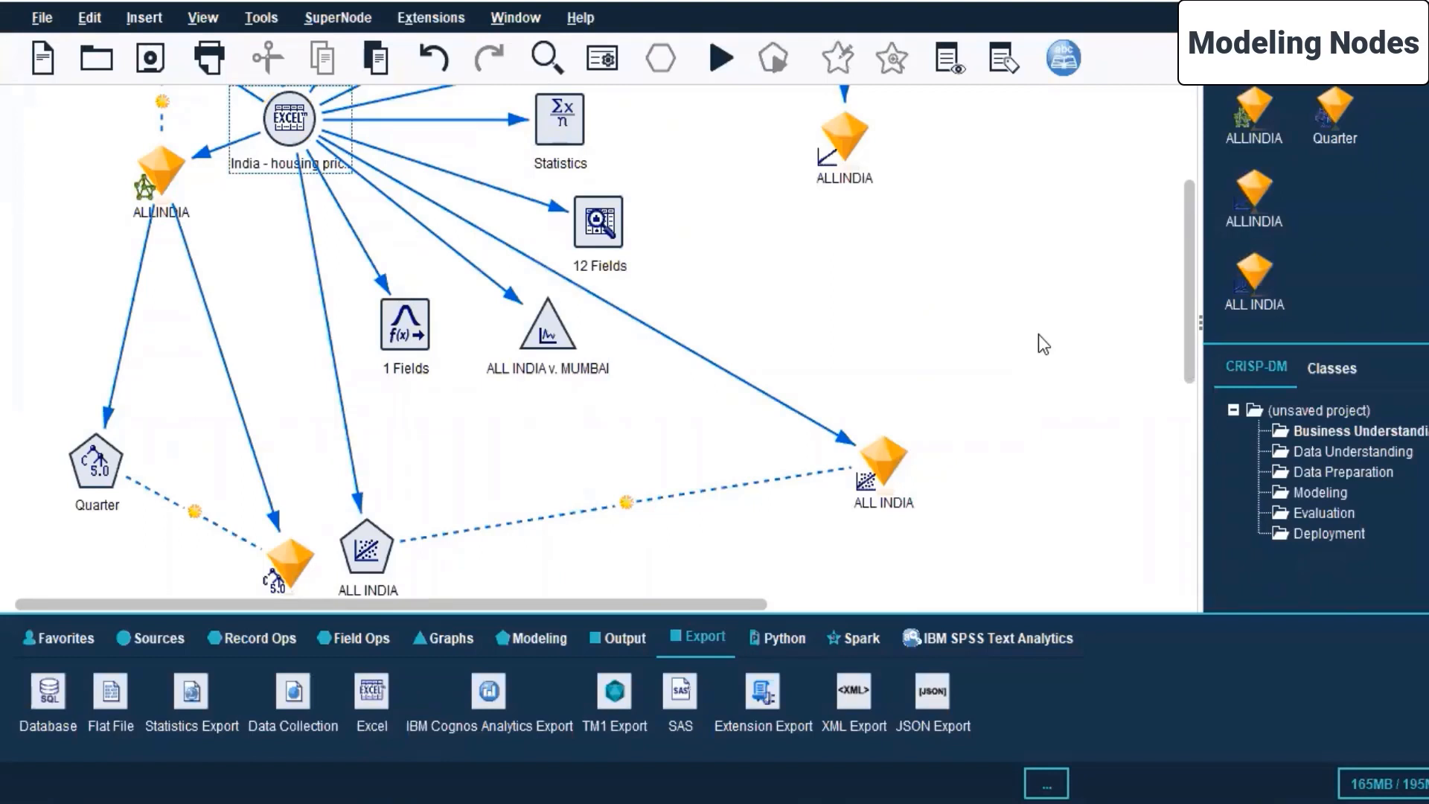
Step: Add a Random Forest node from the Python nodes, fed by the Quarter model nugget, and move it to an empty canvas area
scroll(1039, 334, down, 5)
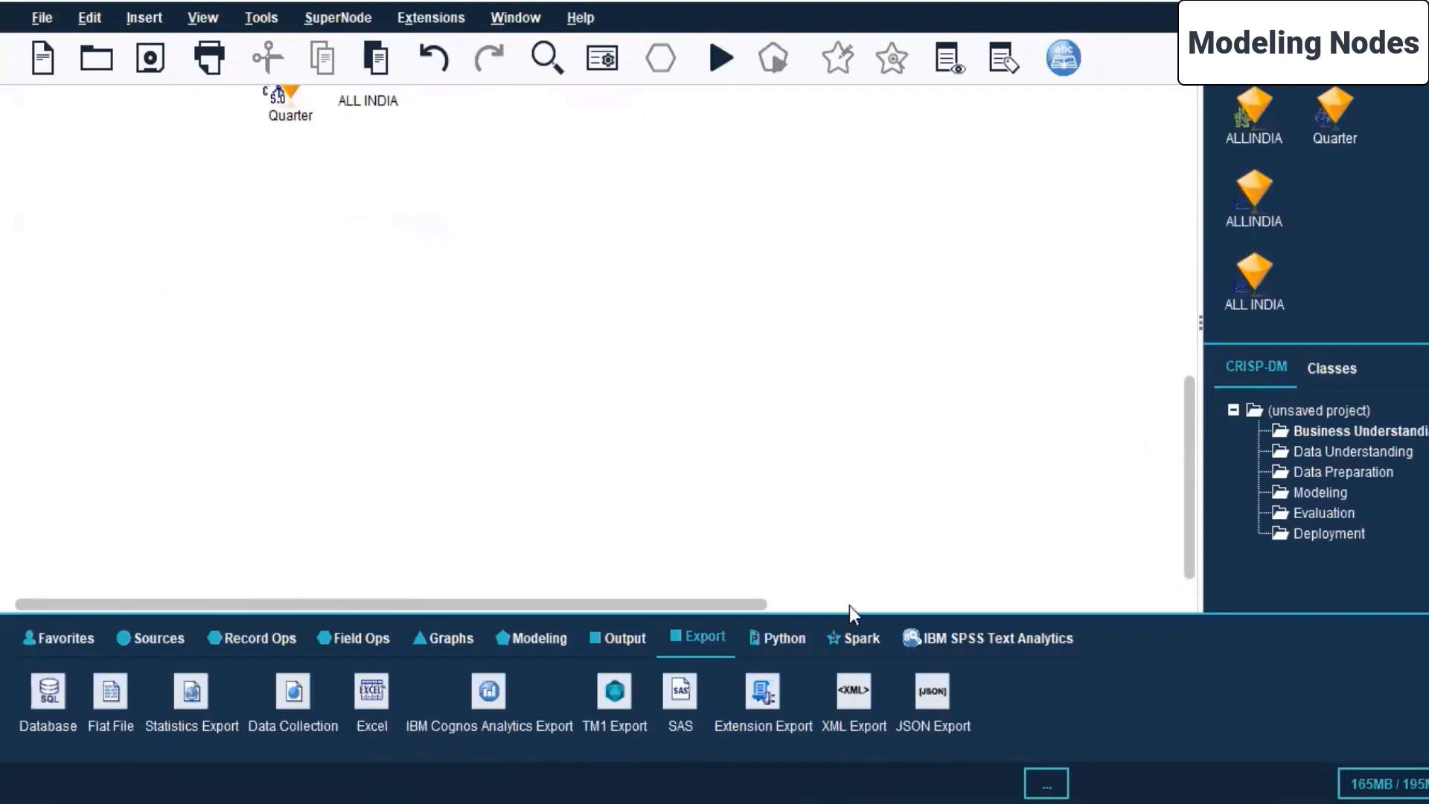
click(765, 636)
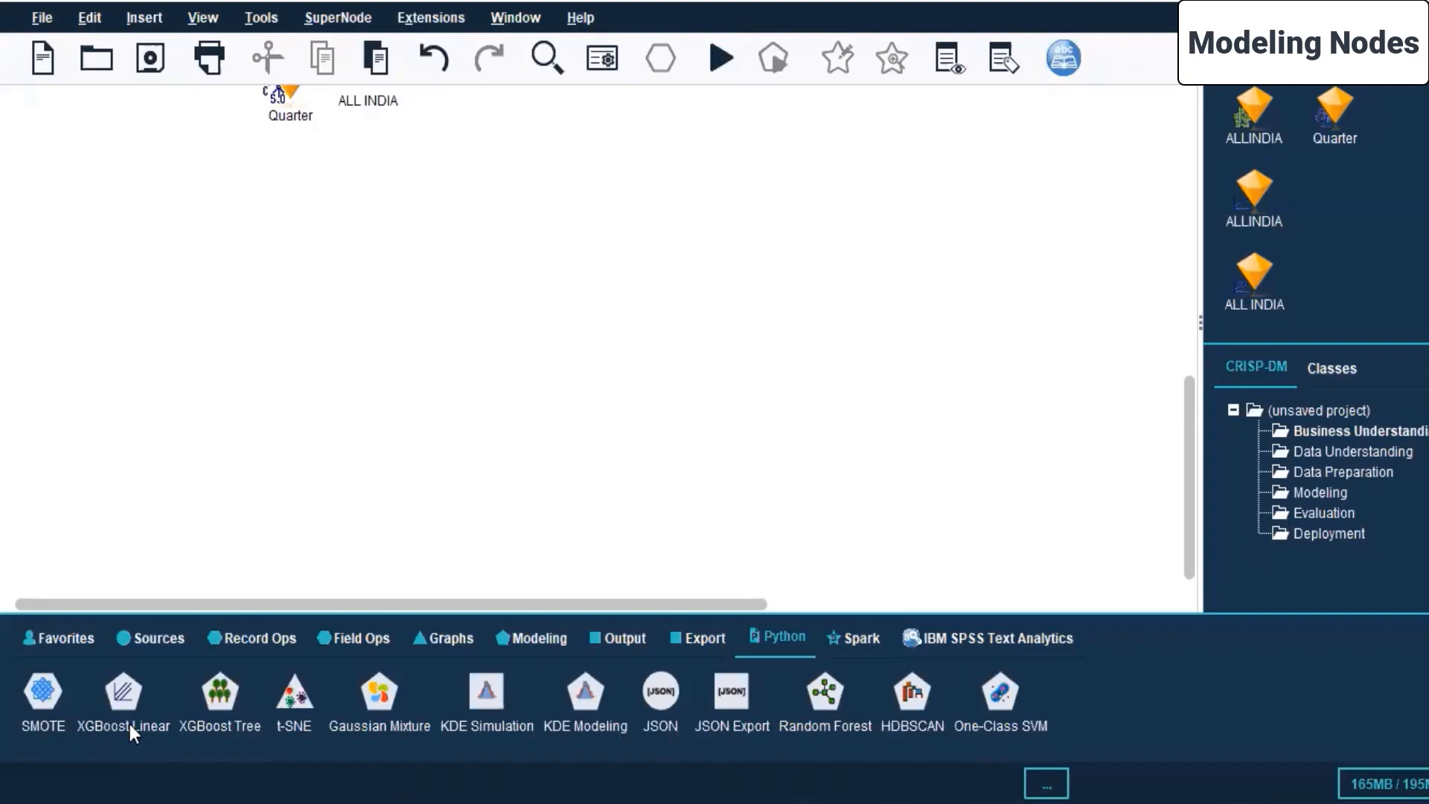
double_click(824, 697)
scroll(447, 431, up, 5)
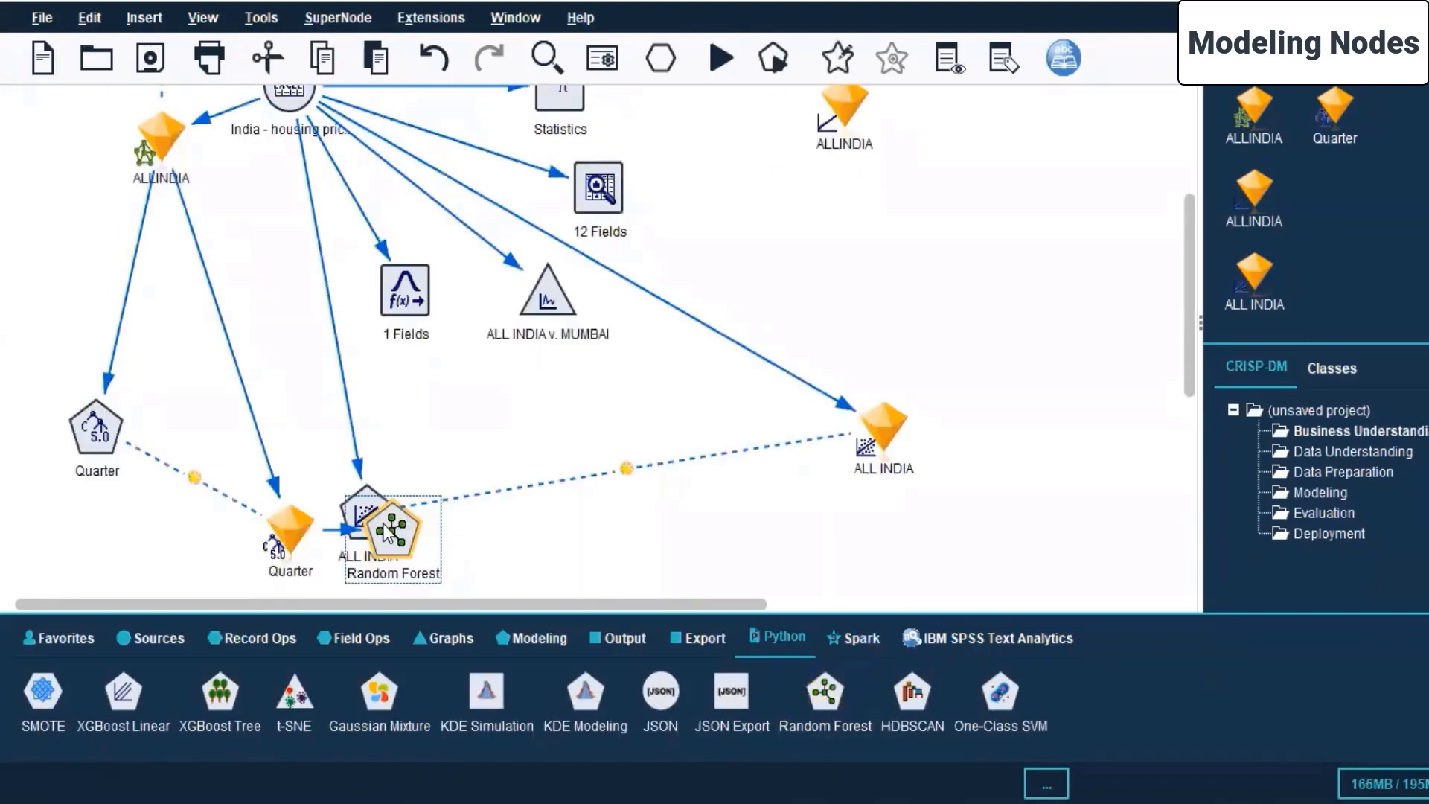
drag(378, 517, 770, 288)
scroll(769, 287, up, 6)
scroll(767, 287, down, 5)
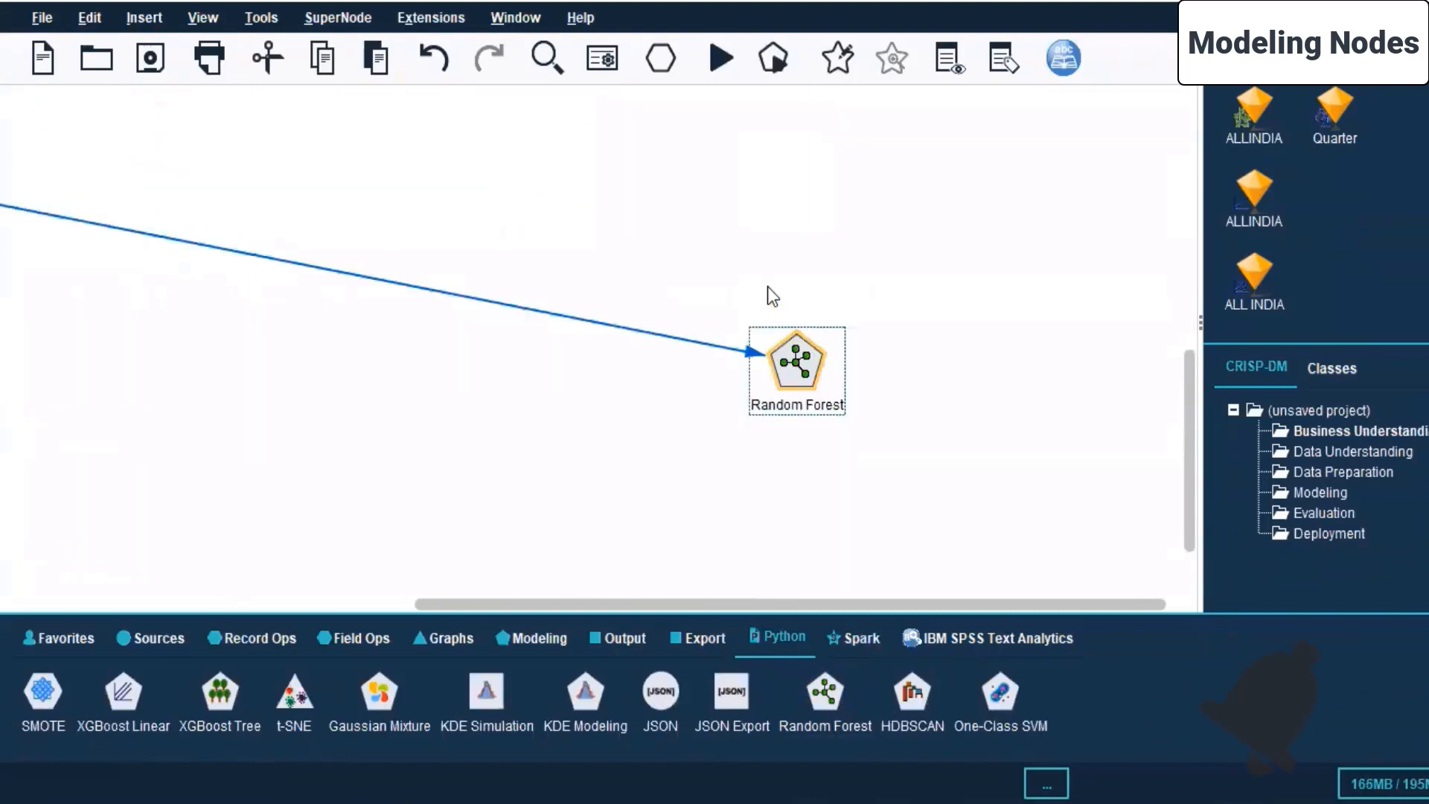
Step: Open the Random Forest node's settings, switch to custom field assignments and select the ALL INDIA field
double_click(787, 372)
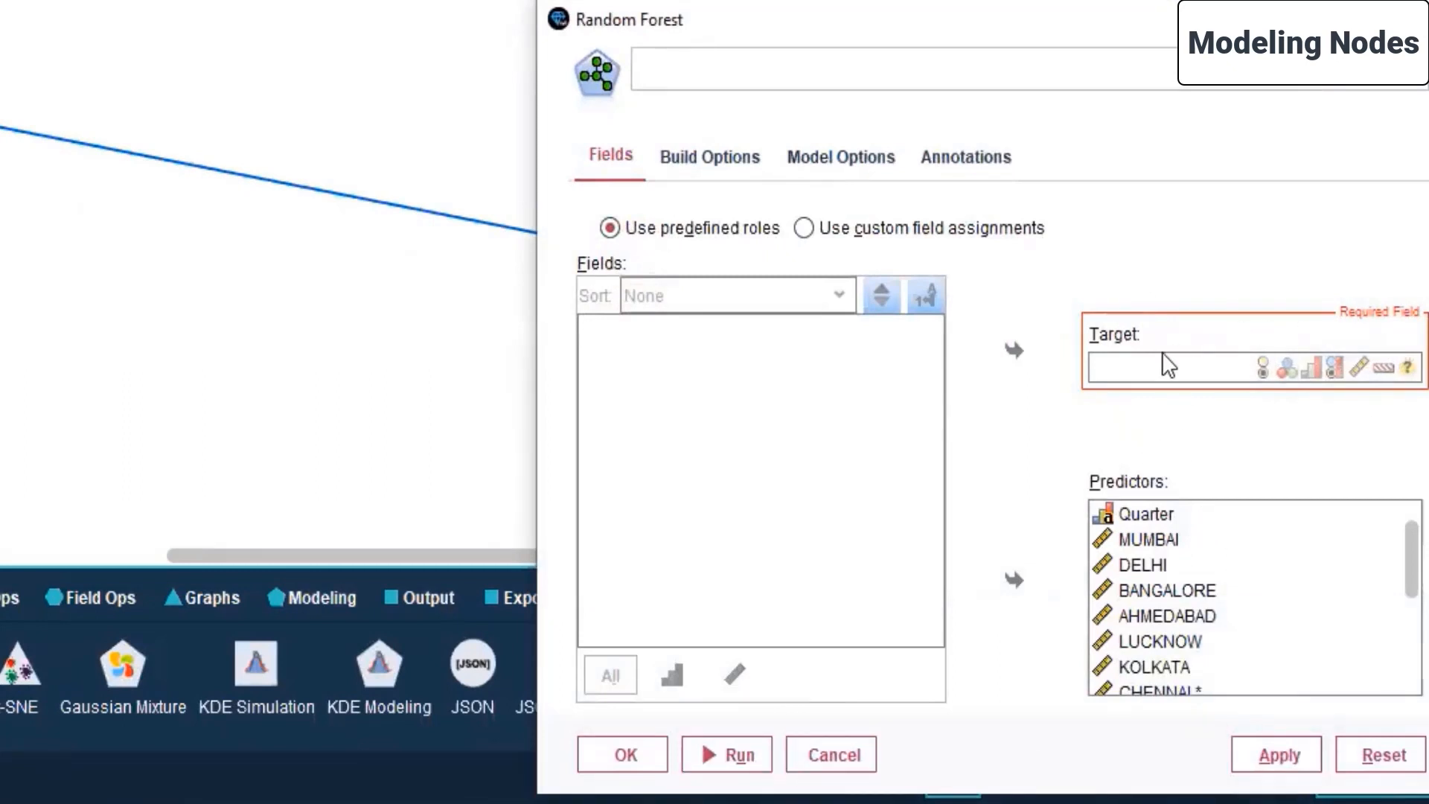
click(803, 229)
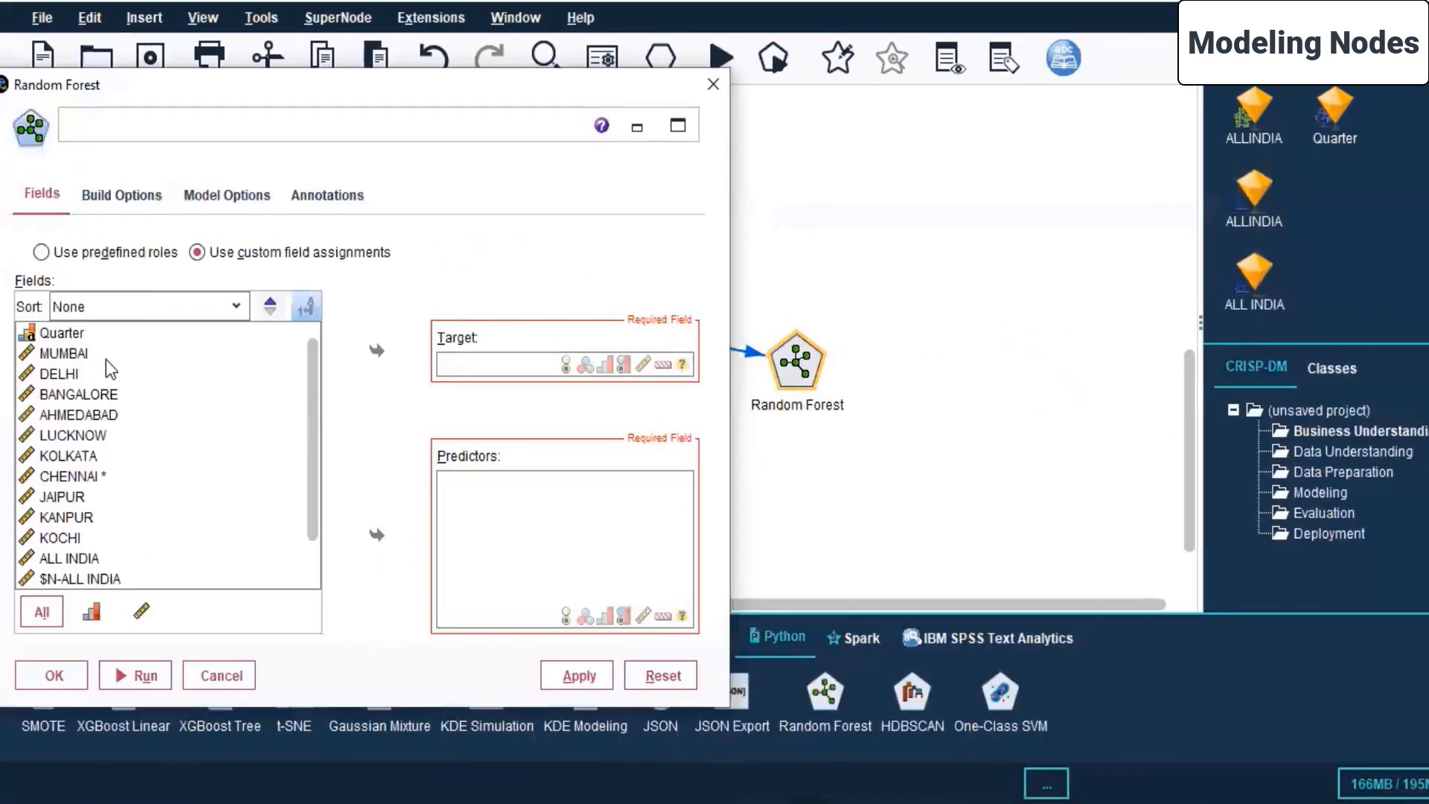
scroll(691, 370, down, 1)
click(78, 517)
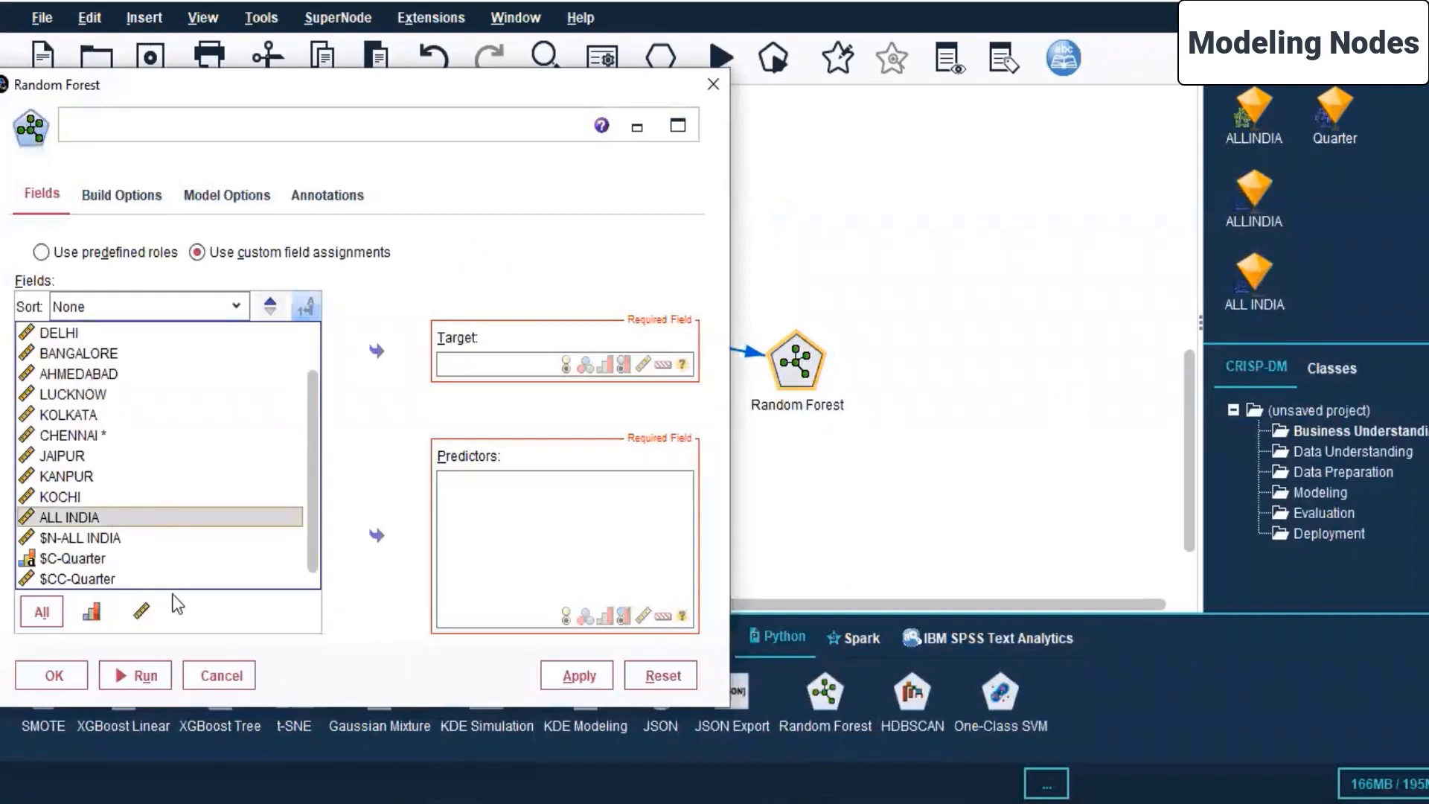
click(67, 676)
click(527, 533)
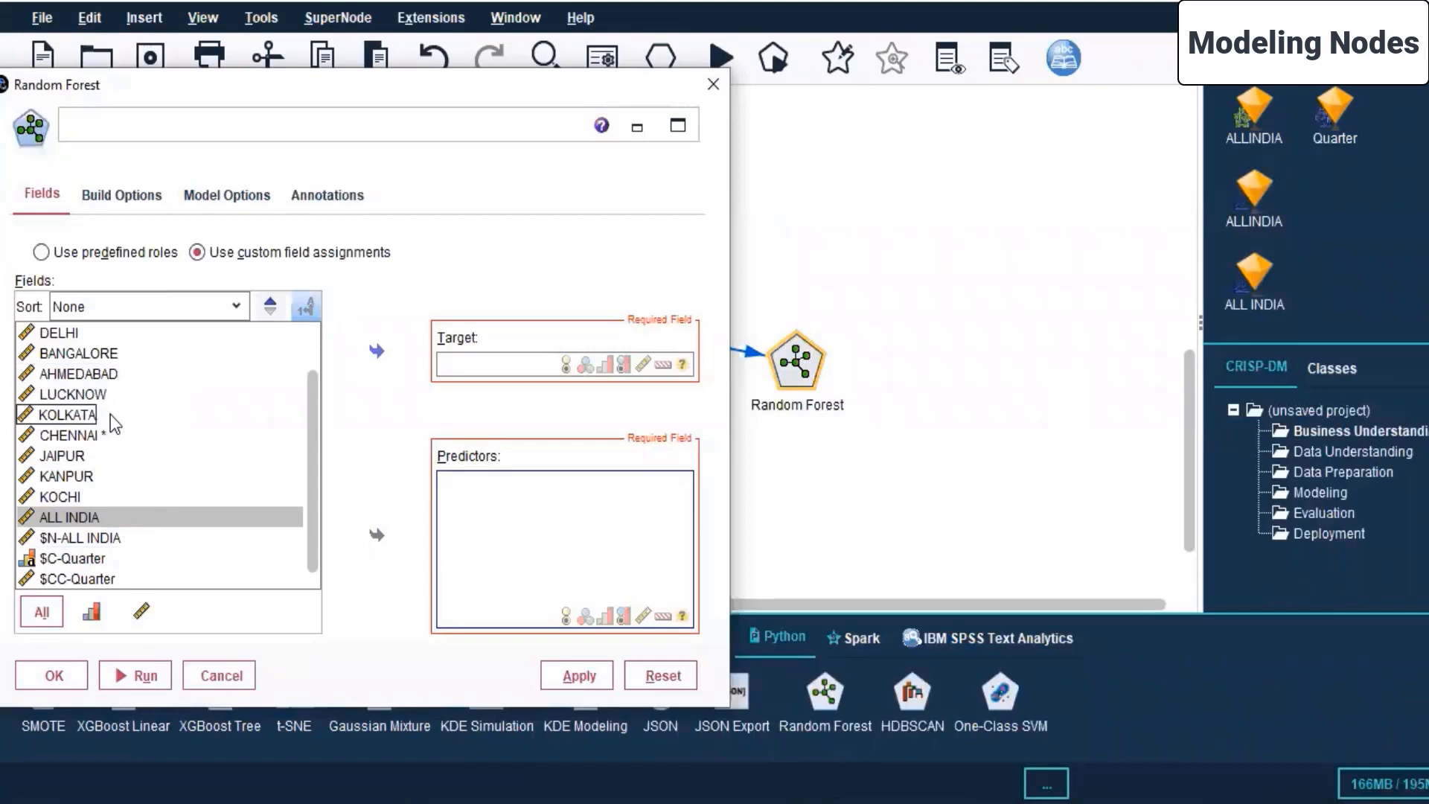
Step: Assign MUMBAI and DELHI as predictors of the Random Forest node and accept the settings
scroll(111, 414, up, 1)
click(91, 350)
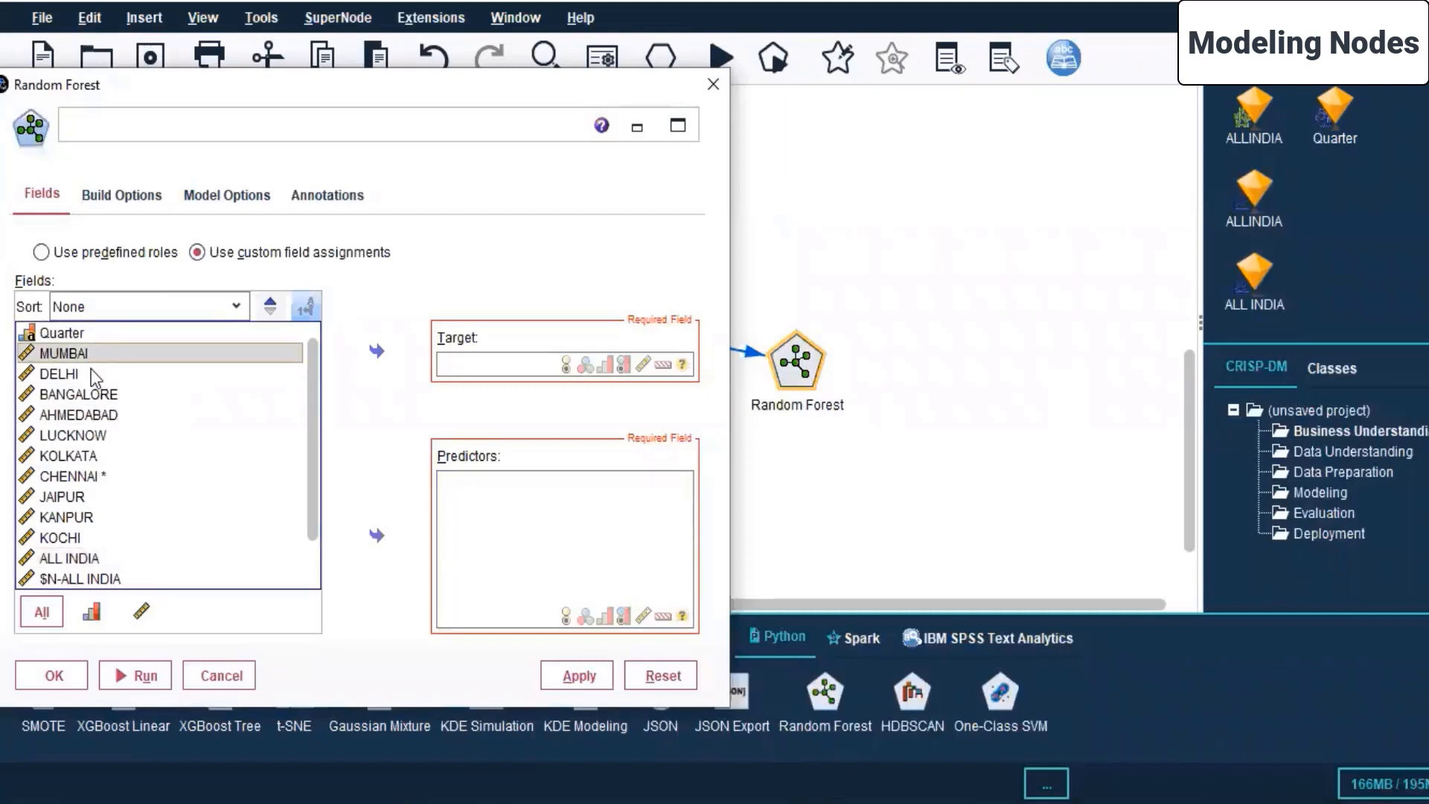
ctrl+click(91, 370)
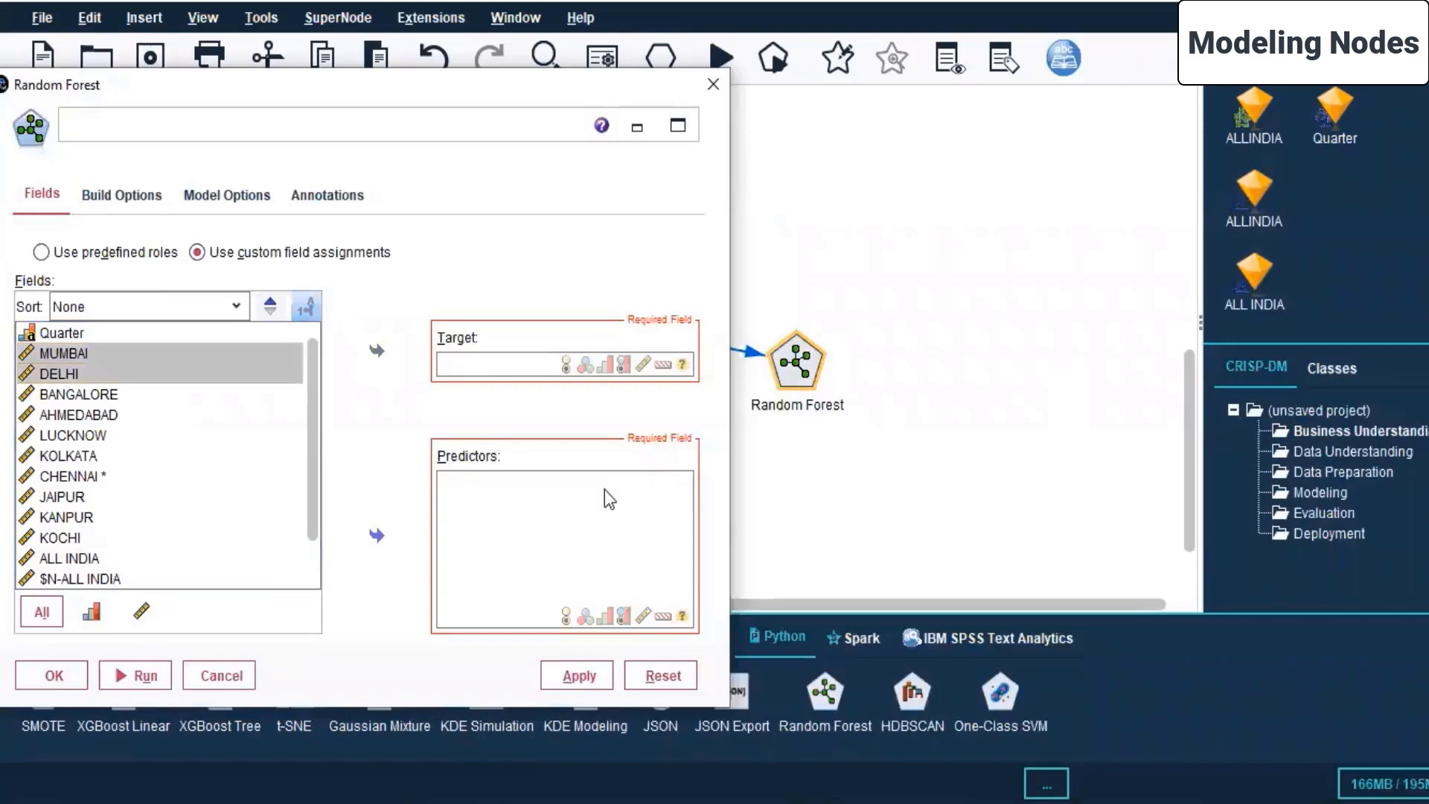
click(377, 534)
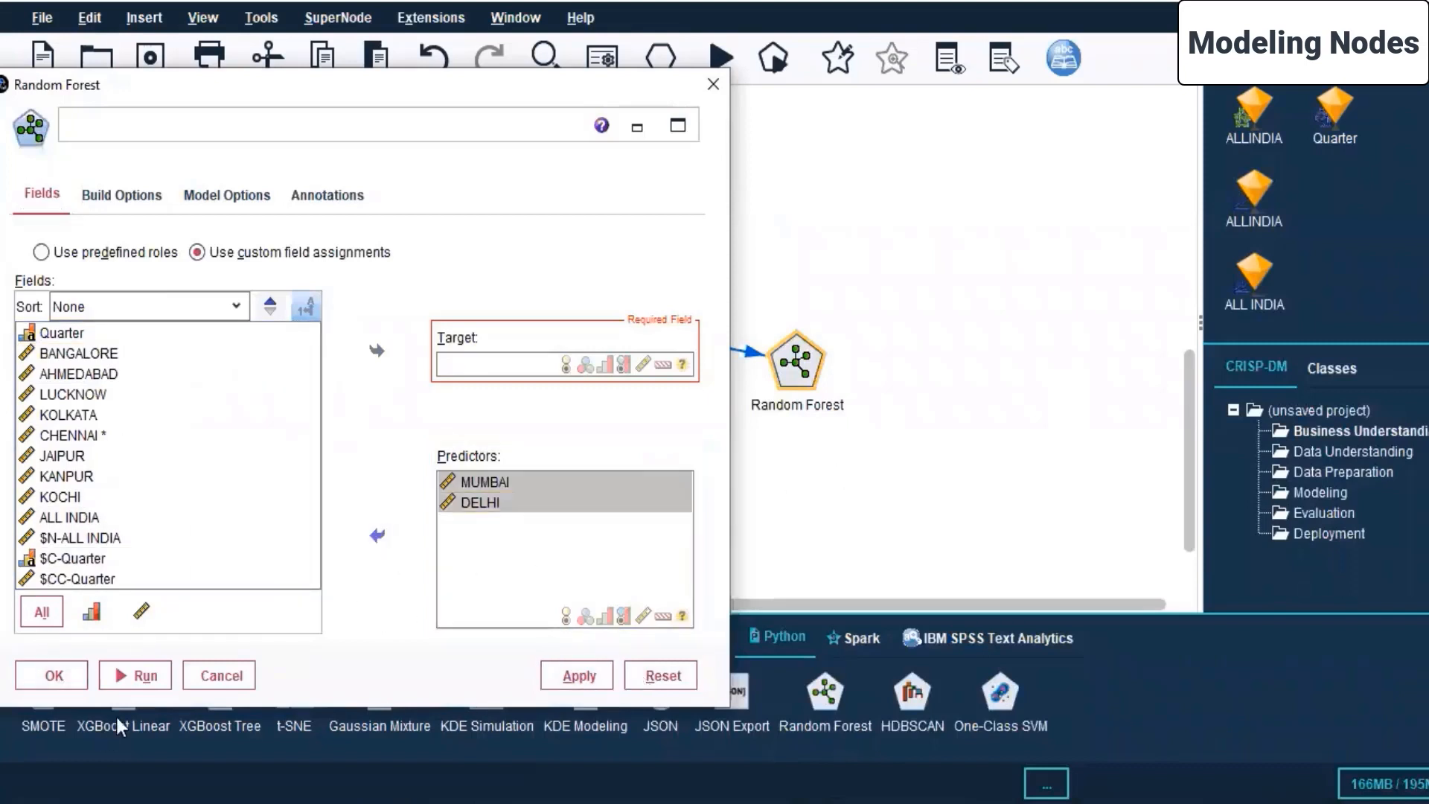
click(42, 675)
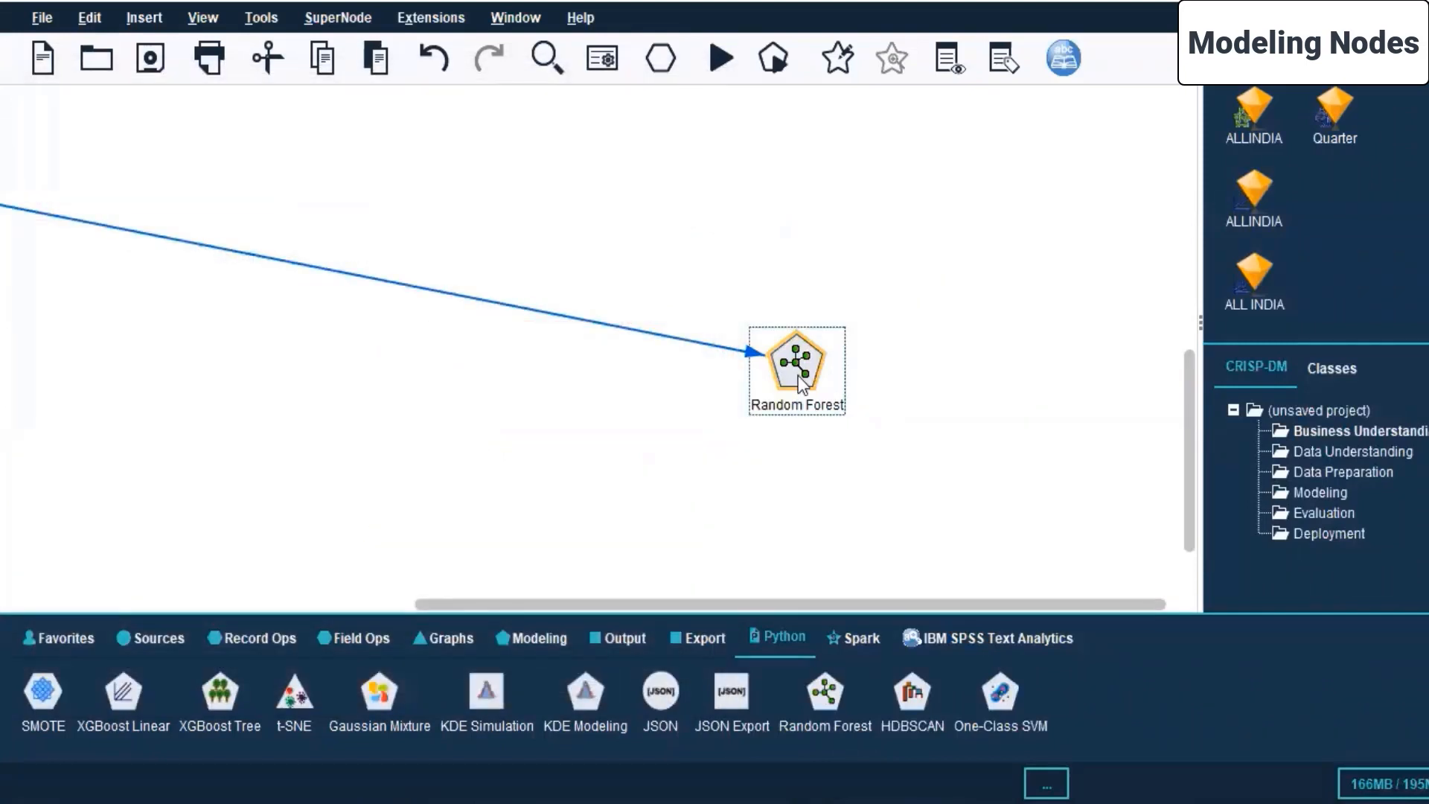
Step: Try to preview the Random Forest node's data and close the stream messages dialog
right_click(798, 375)
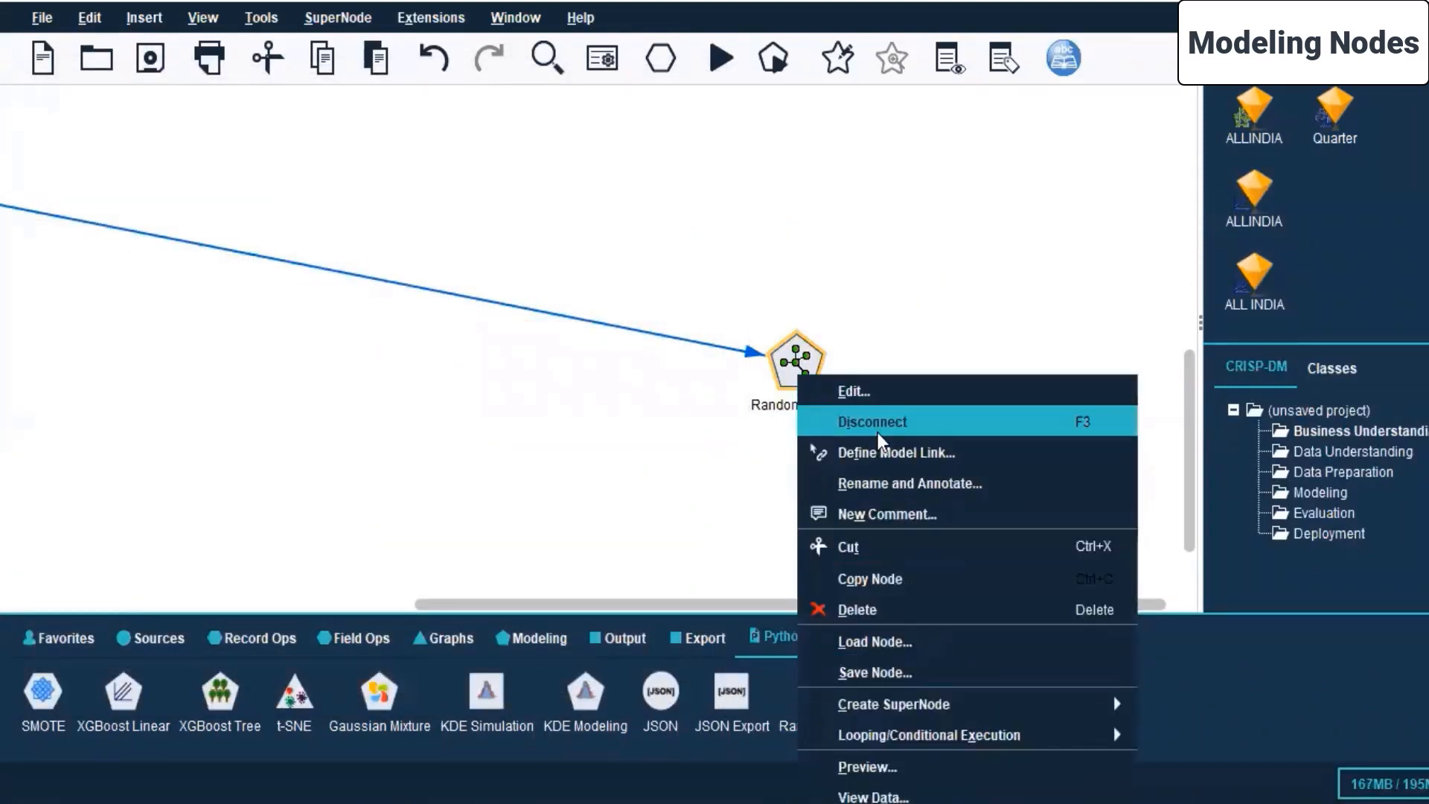
click(868, 767)
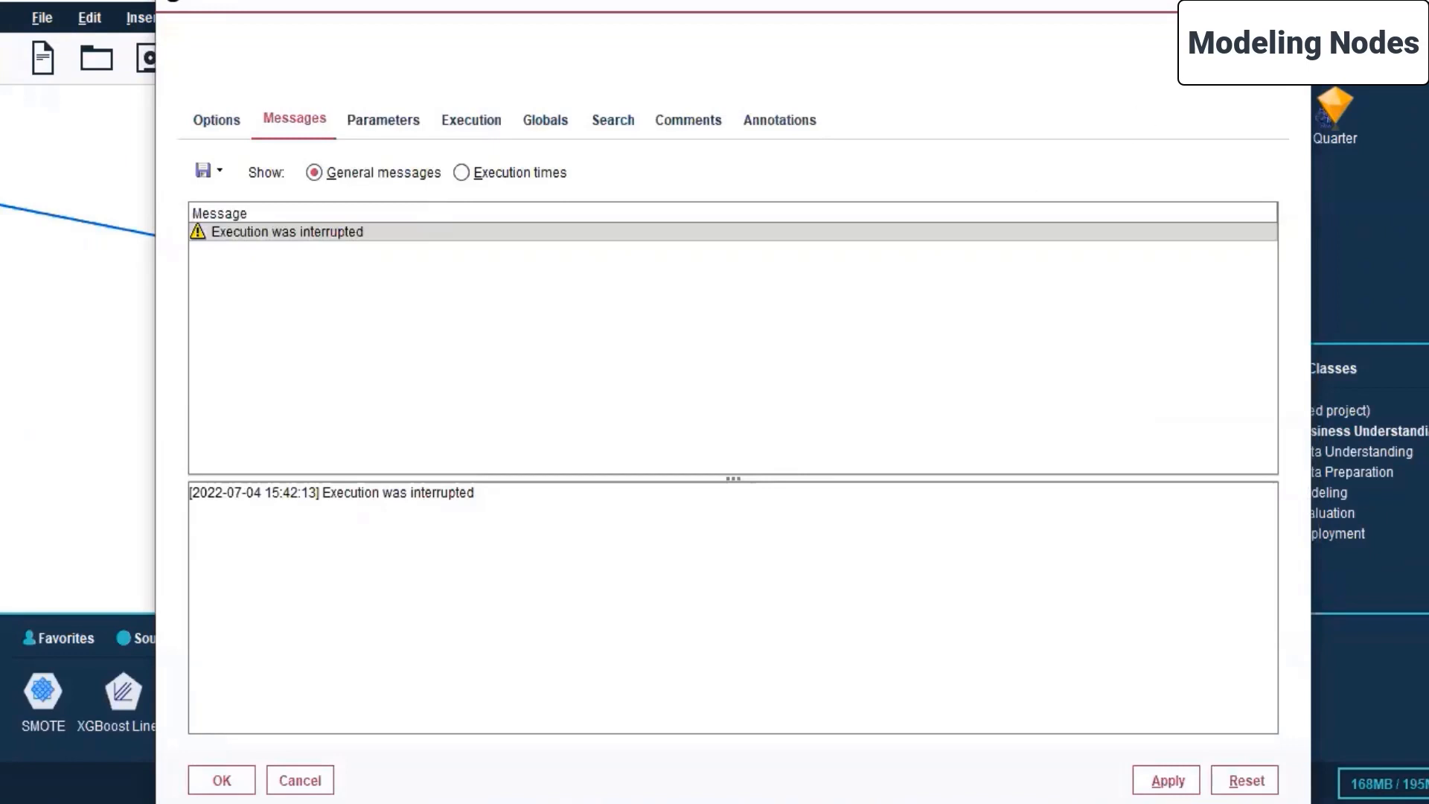
click(1288, 3)
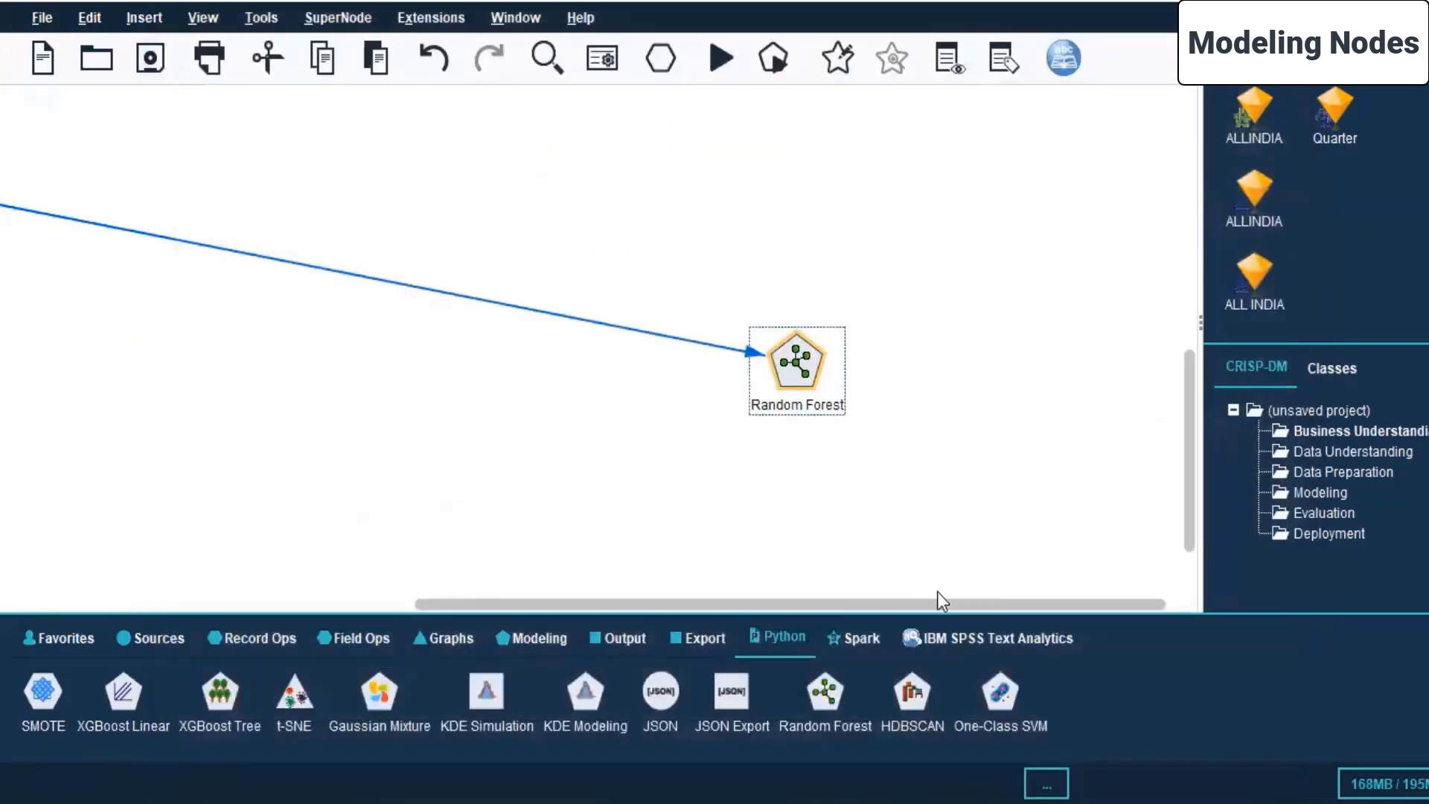
Step: Check the Random Forest node's available actions and delete the node from the stream
scroll(936, 592, down, 2)
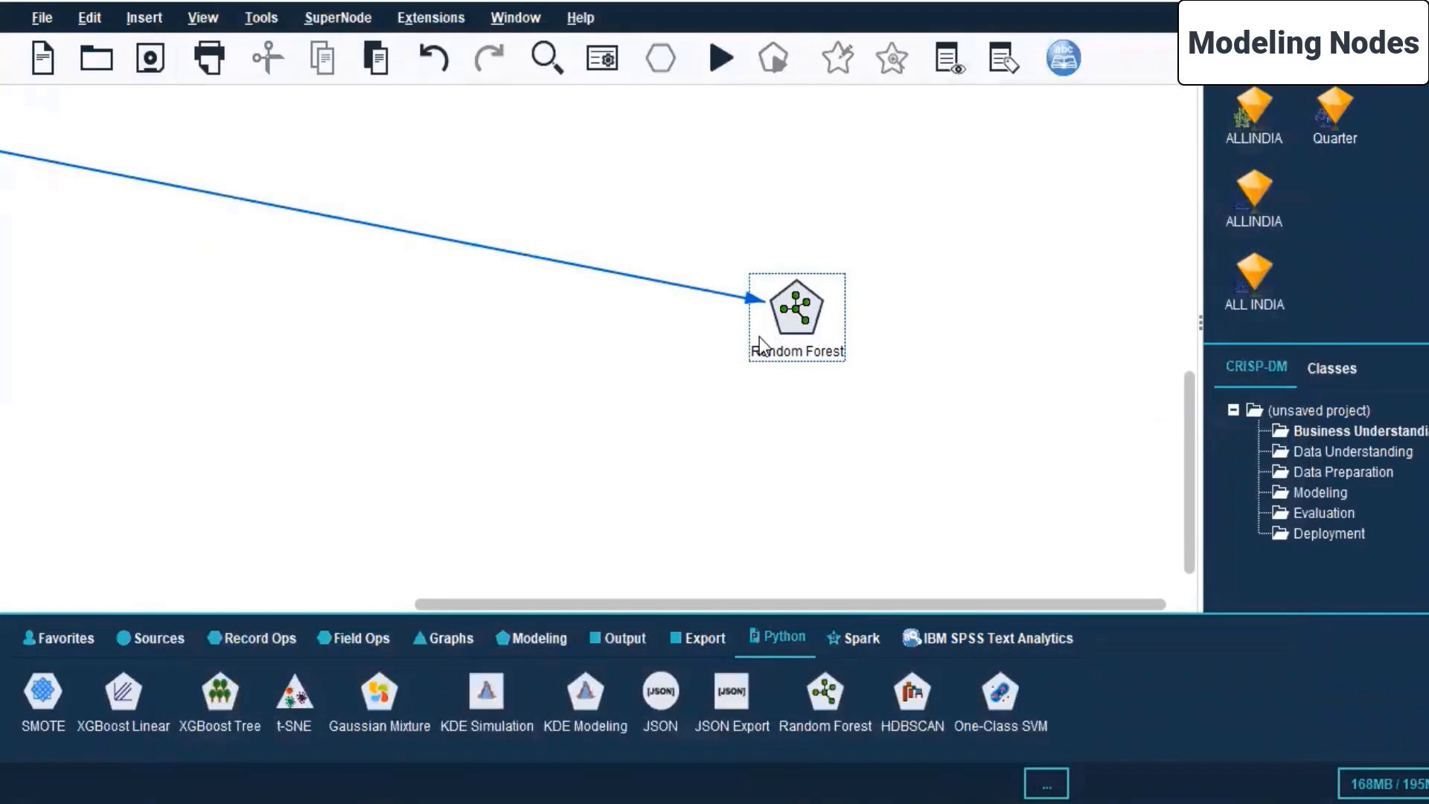
right_click(809, 314)
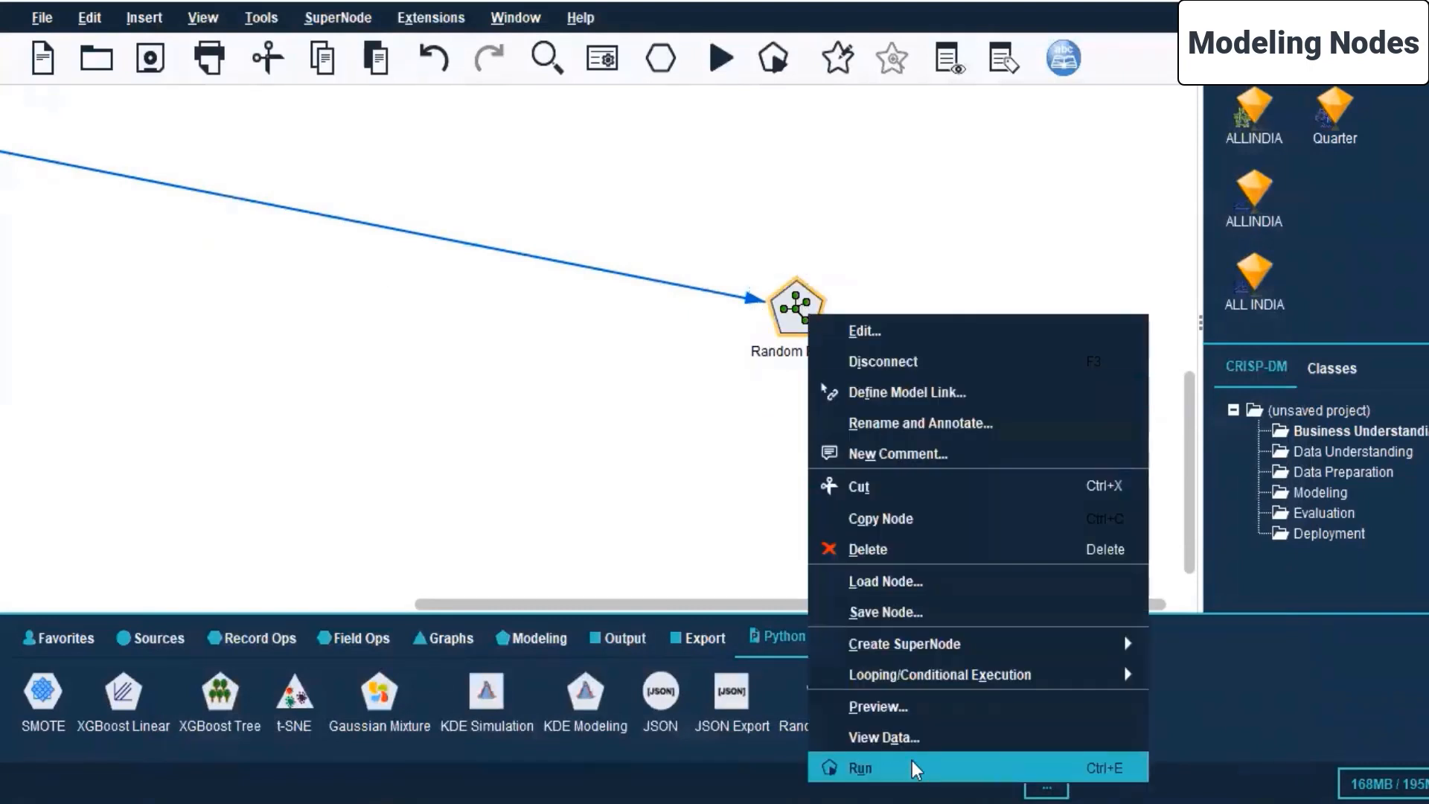
key(Escape)
right_click(794, 298)
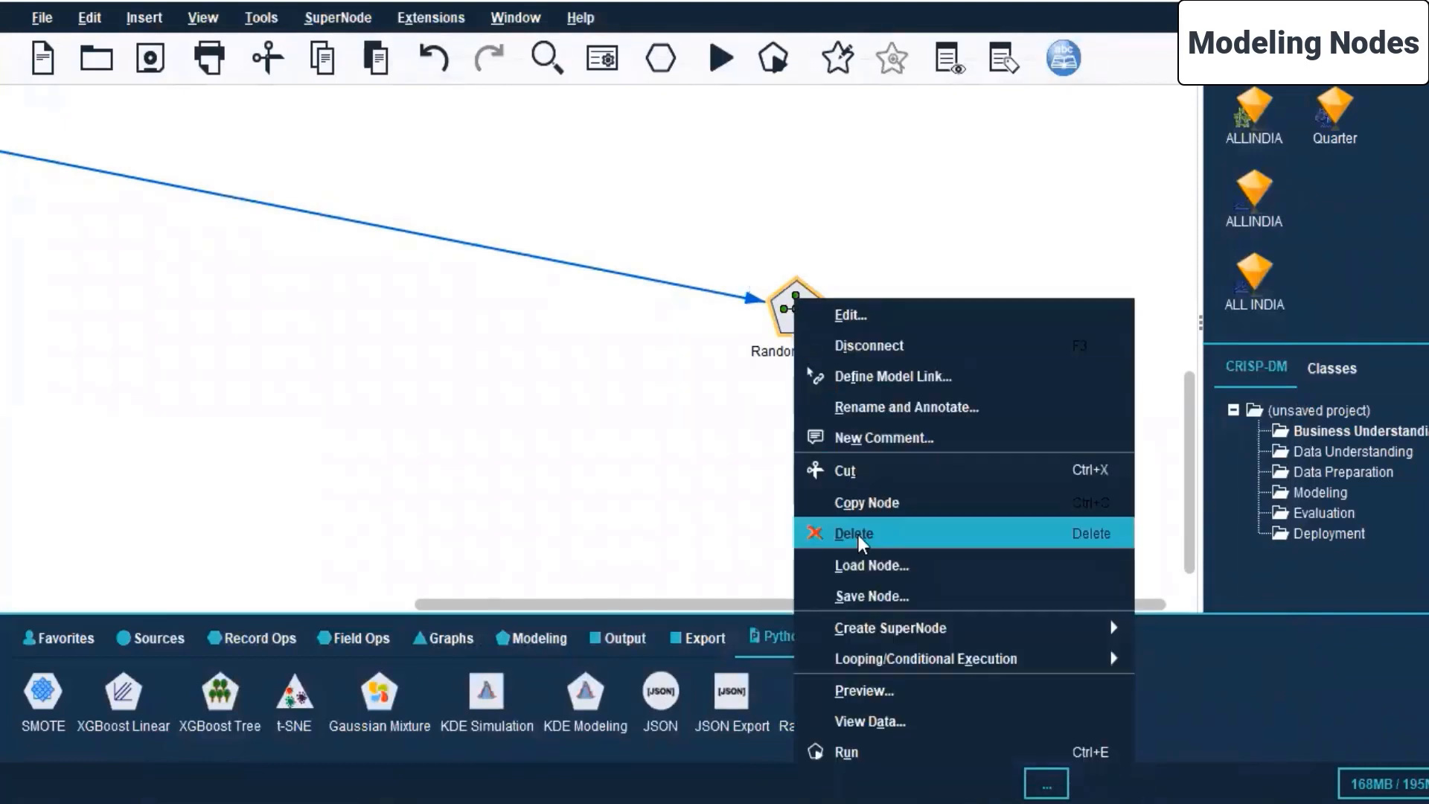
key(Escape)
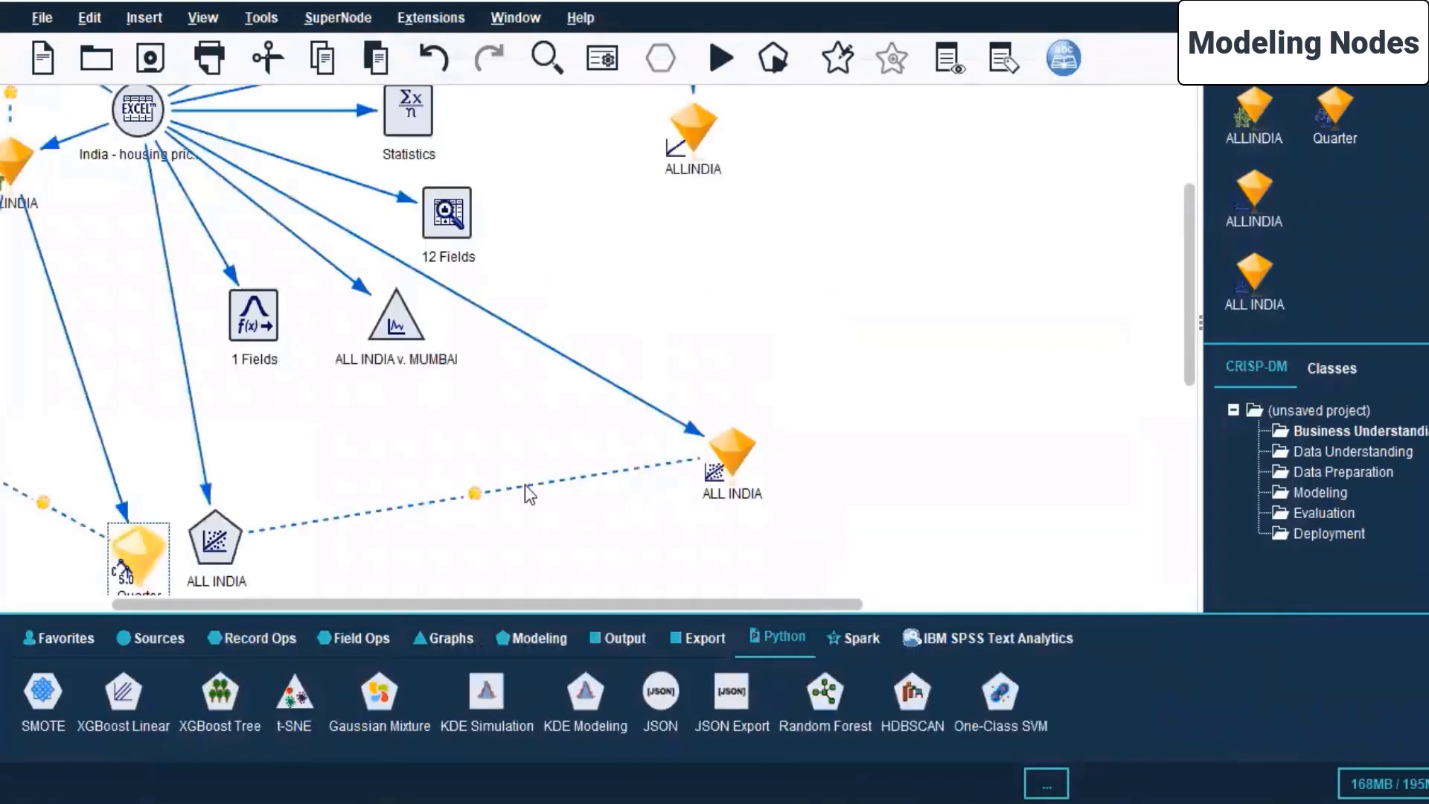
Step: Look over the Spark nodes and the IBM SPSS Text Analytics nodes
drag(806, 601, 690, 605)
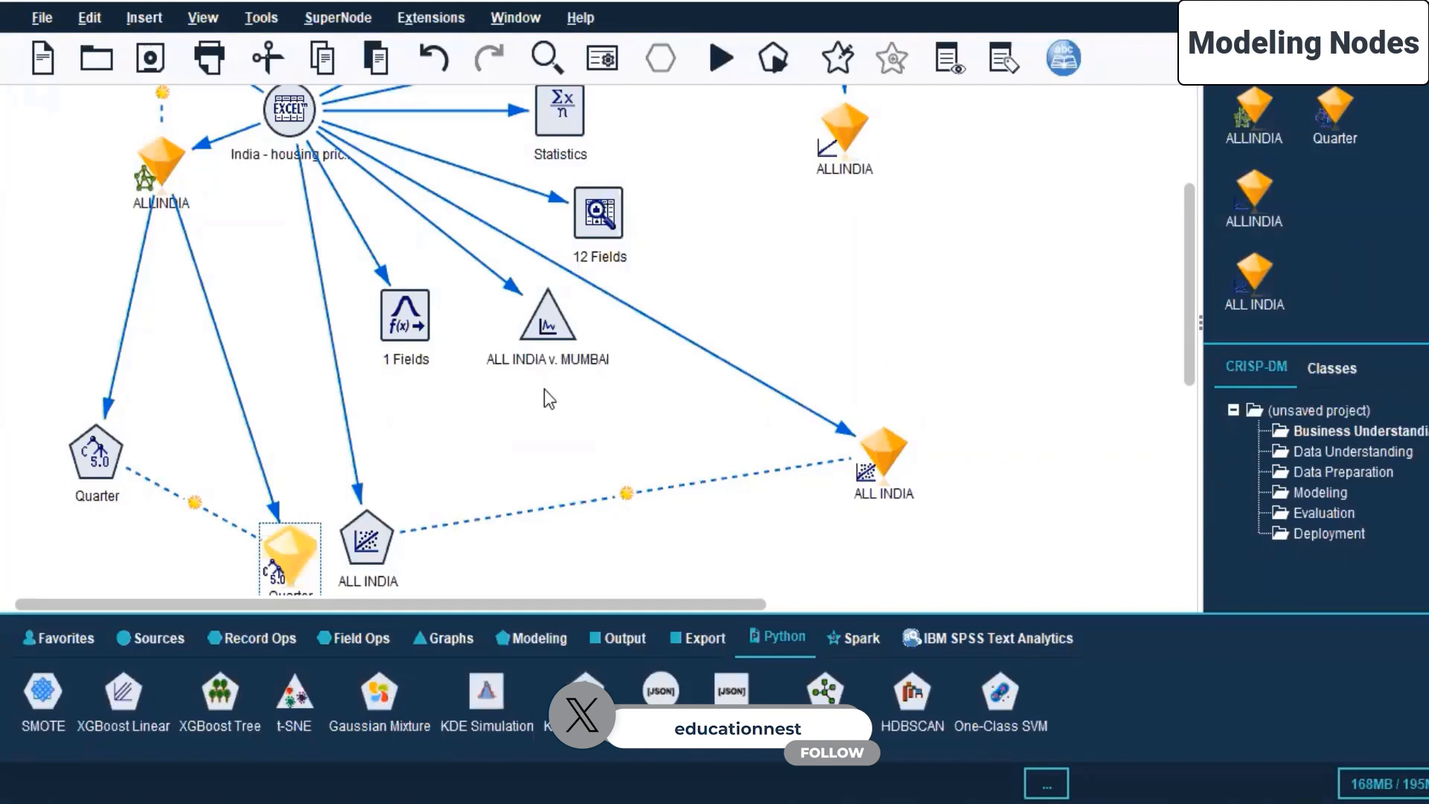
click(849, 639)
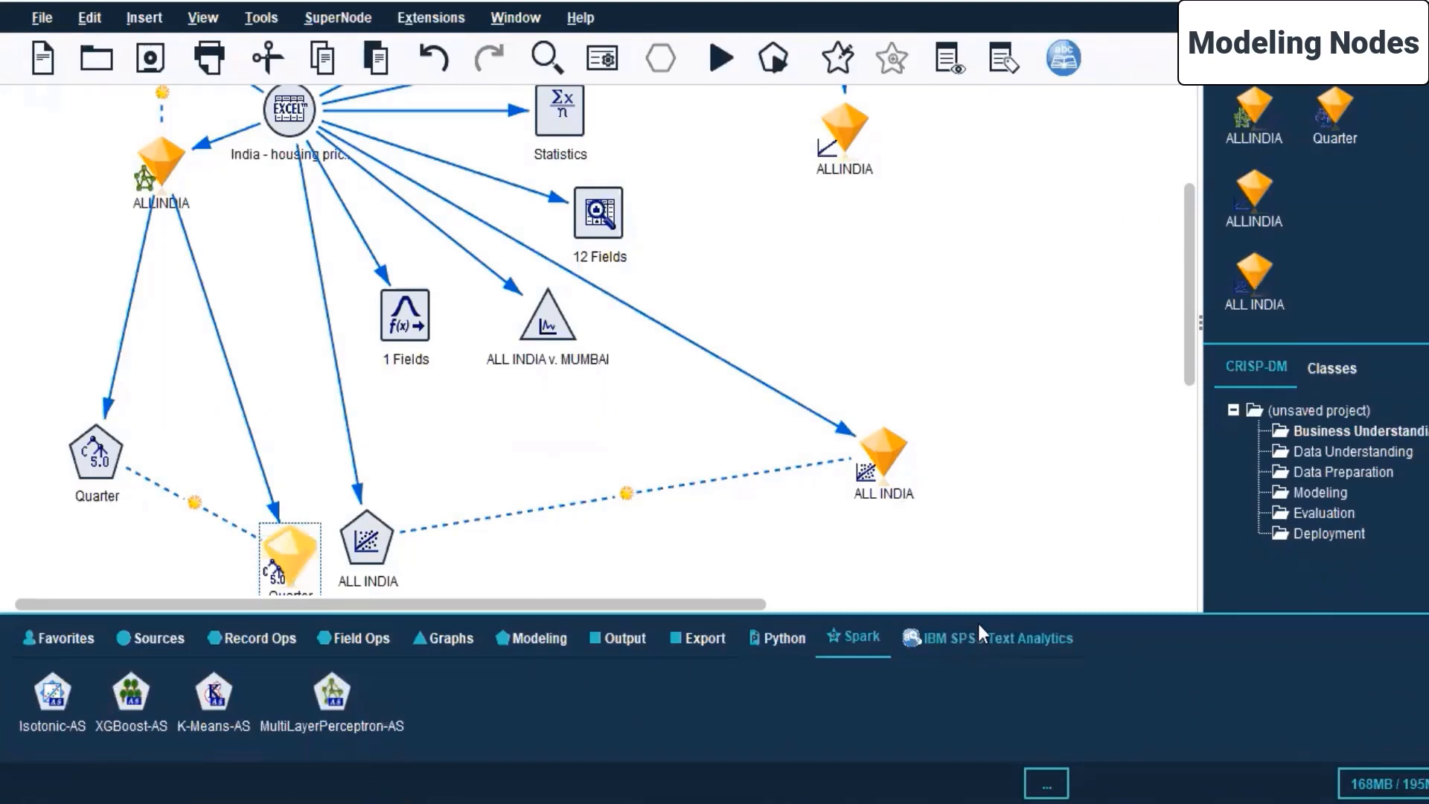
click(991, 638)
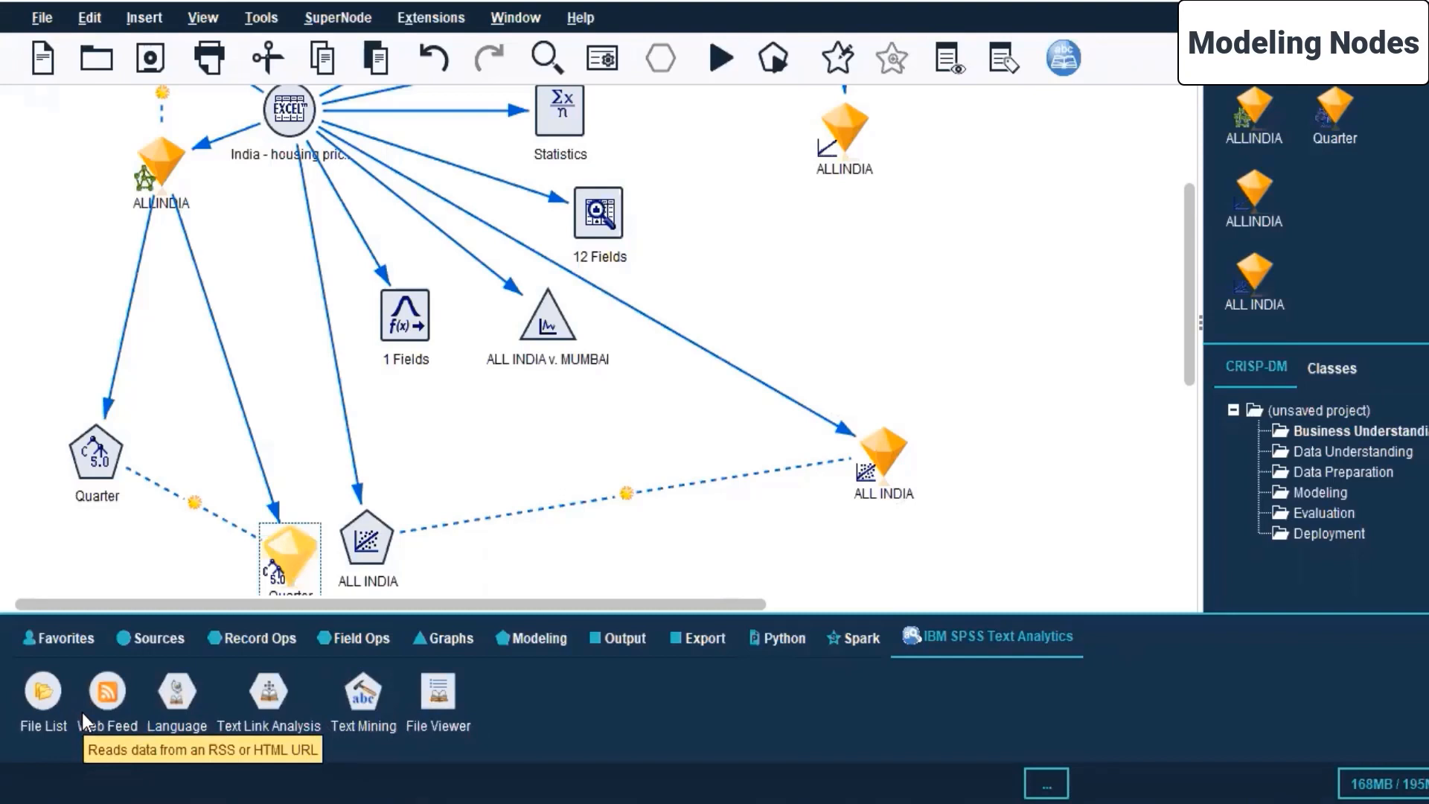
Step: Switch to the SPSS Modeller course PDF and highlight the section 1 topic "Introduction to models, and their types"
click(1055, 248)
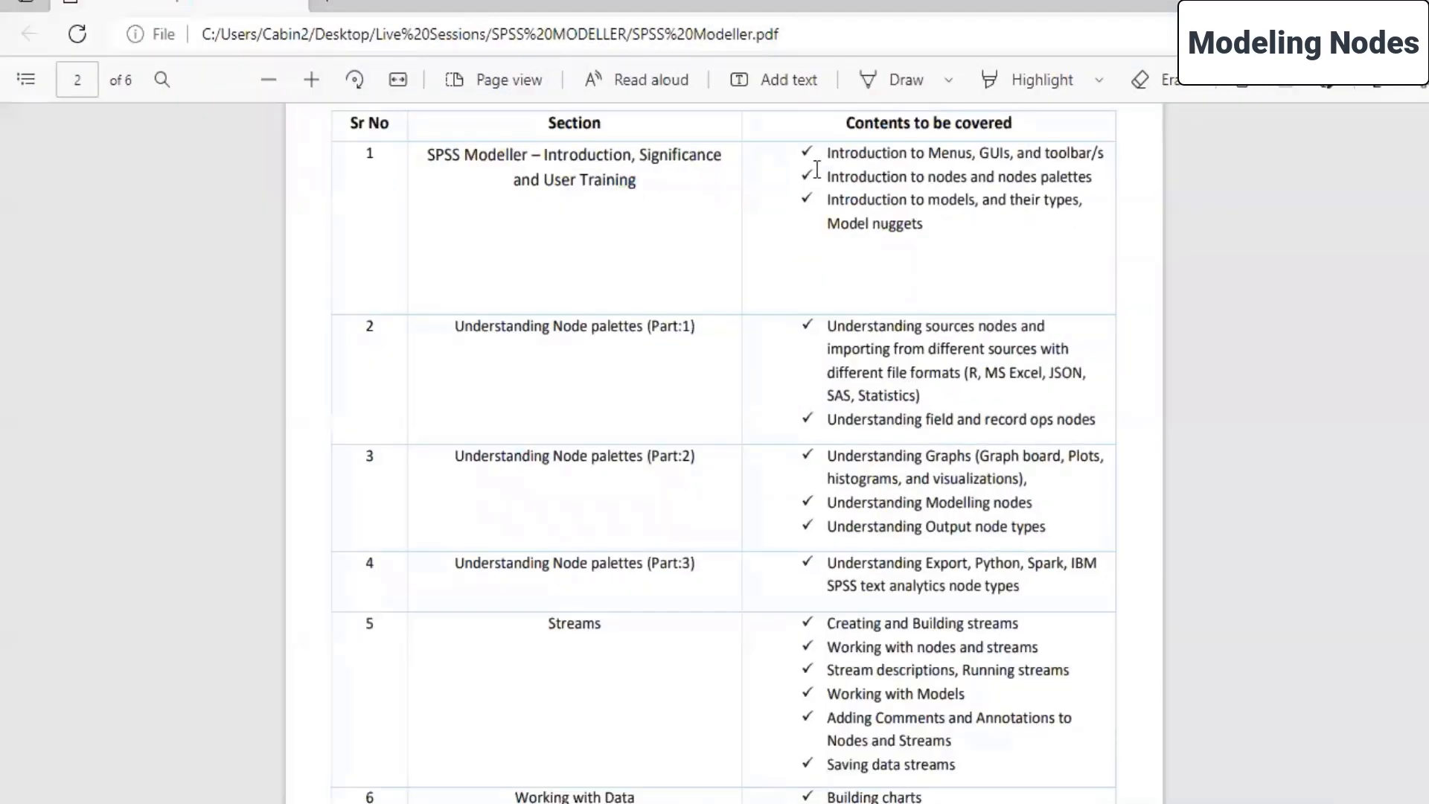
drag(827, 176, 782, 194)
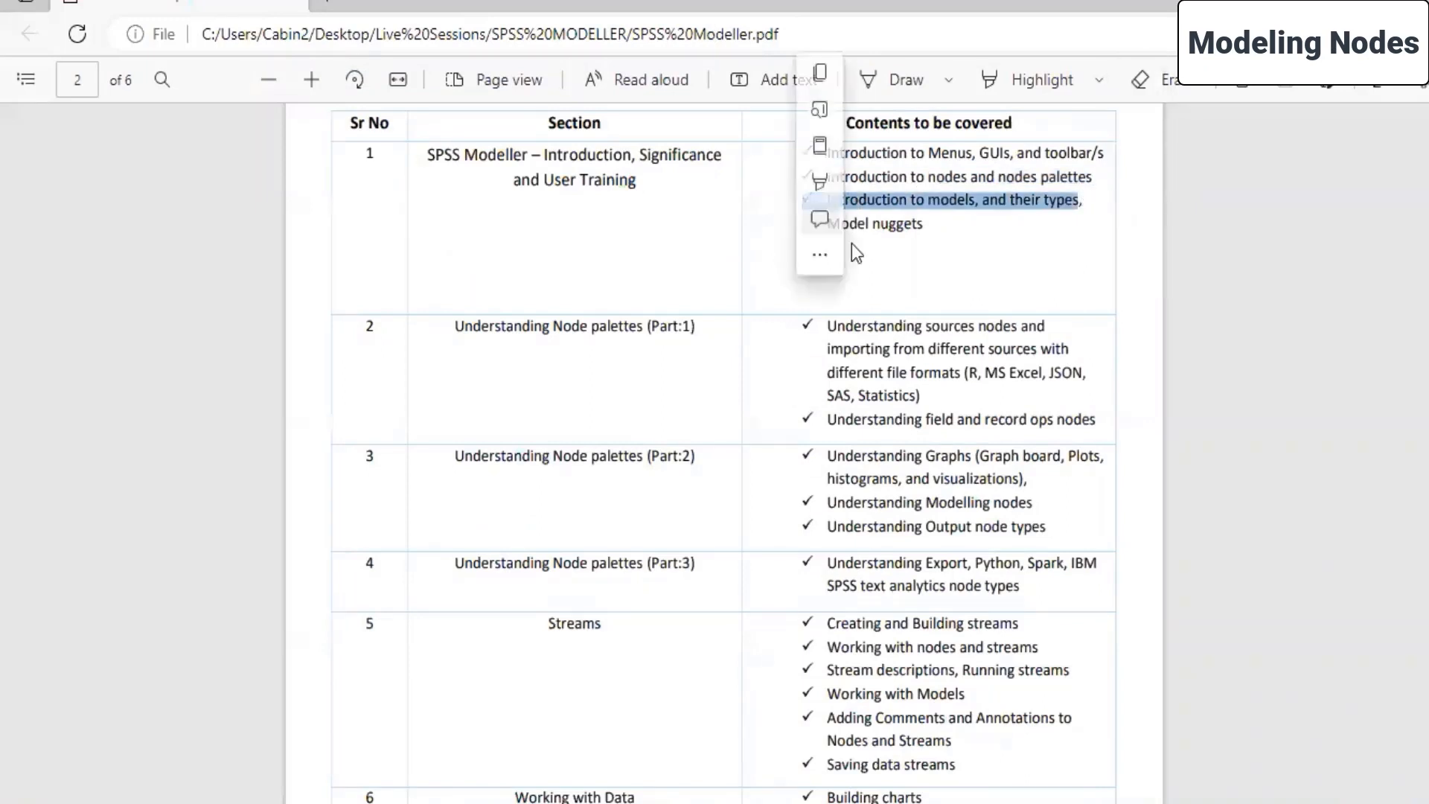
click(1040, 257)
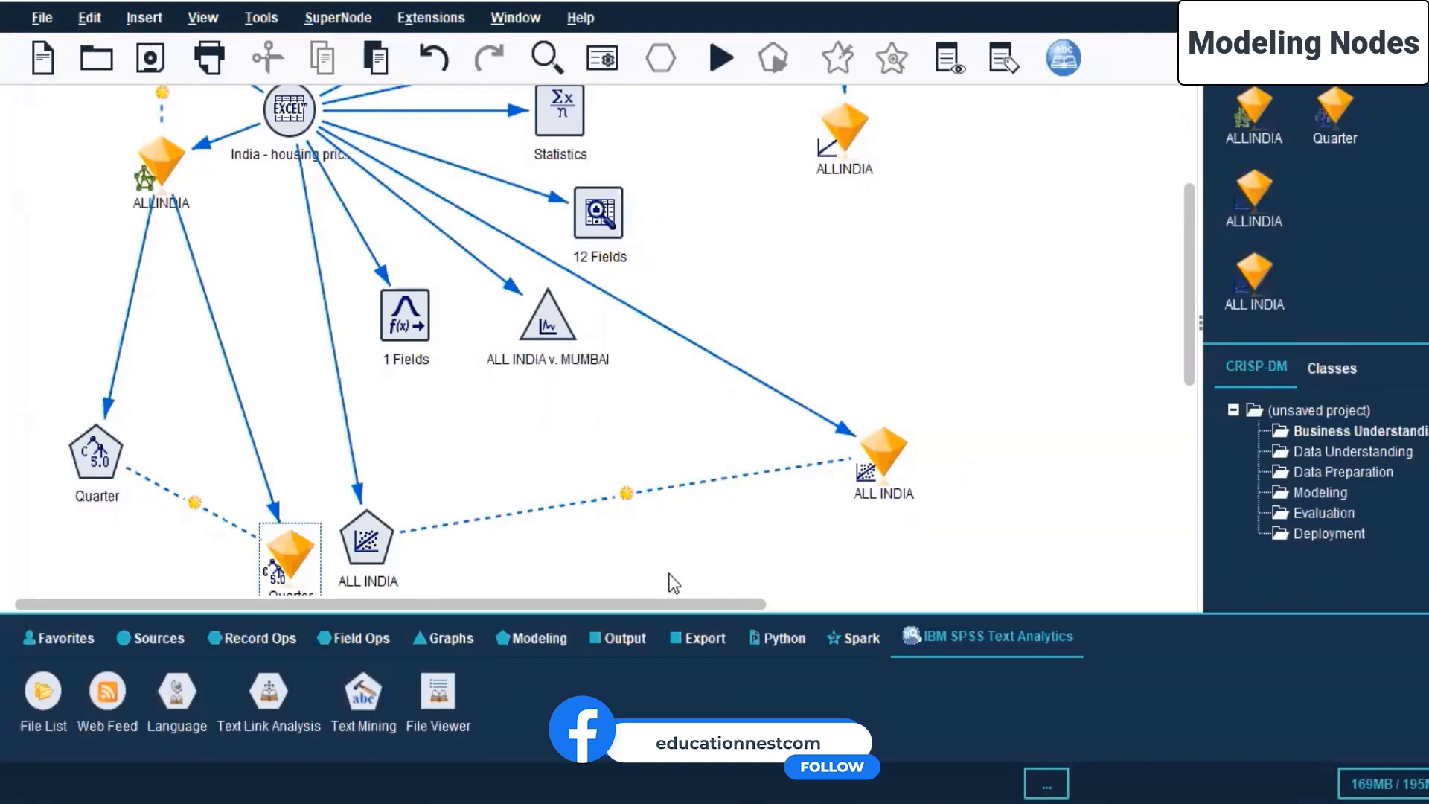
Step: Return to SPSS Modeler and display the complete set of modeling nodes
click(526, 634)
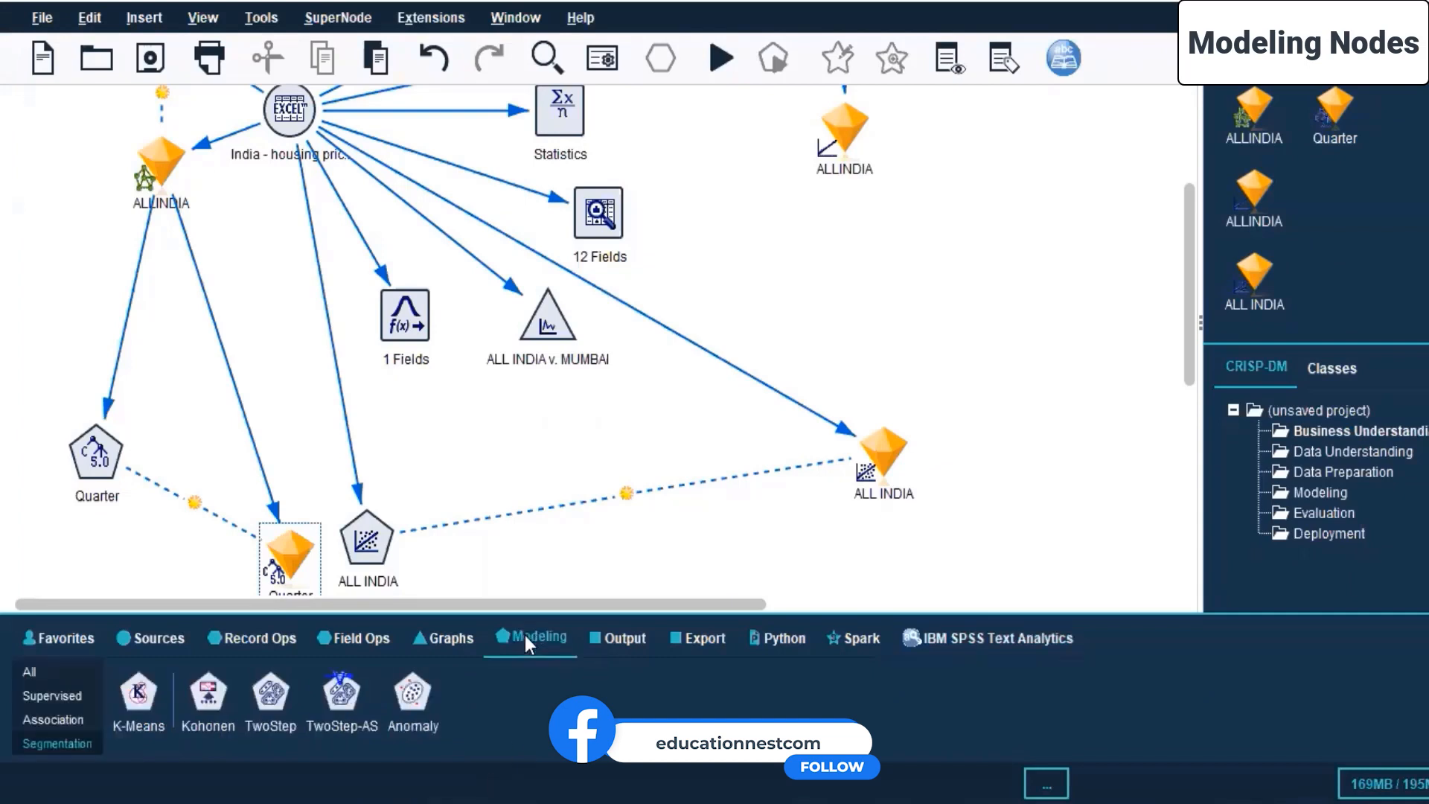
click(35, 668)
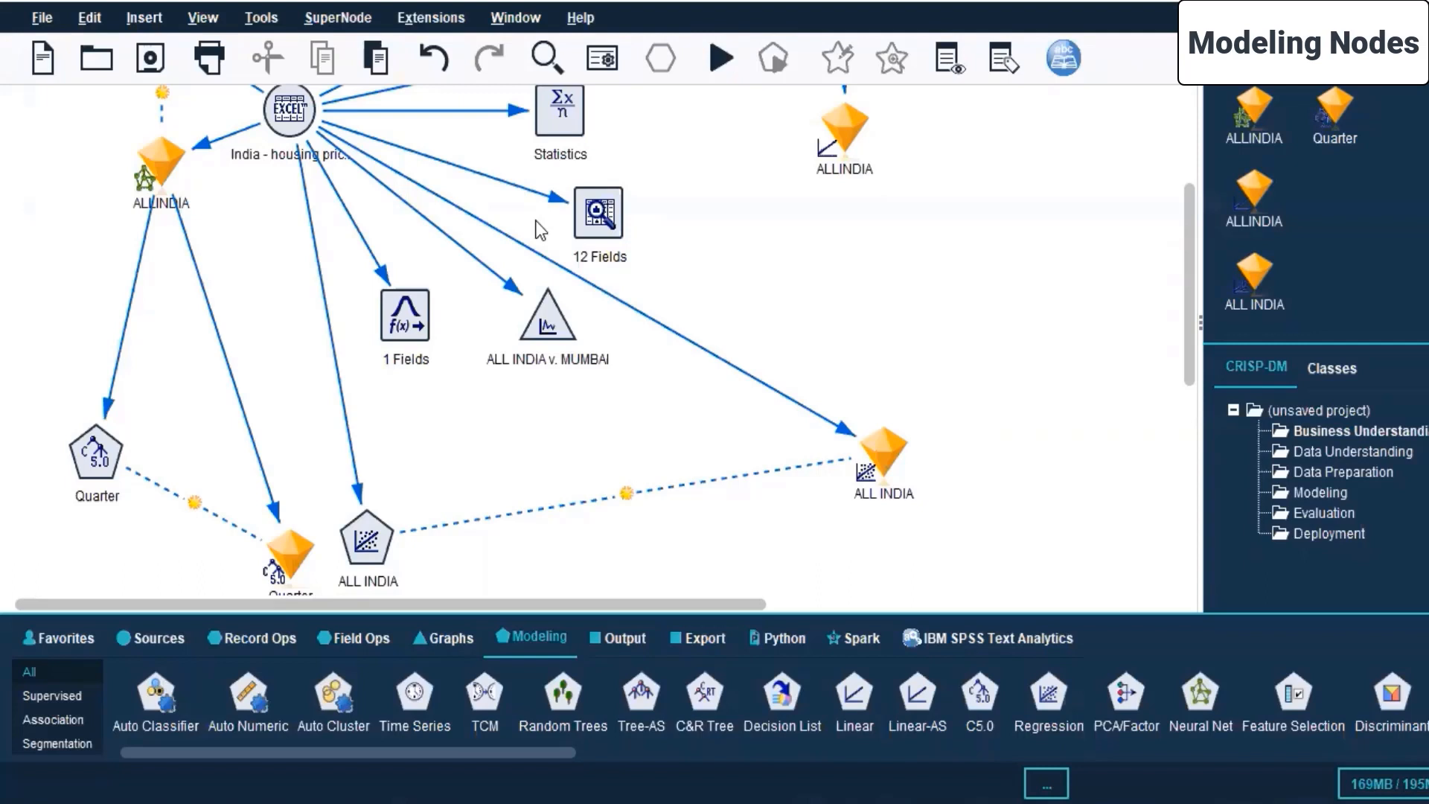
Step: Close Stream2, saving it over the existing file Stream4.str in the SPSS Modeller folder
click(801, 236)
click(1245, 57)
click(1277, 99)
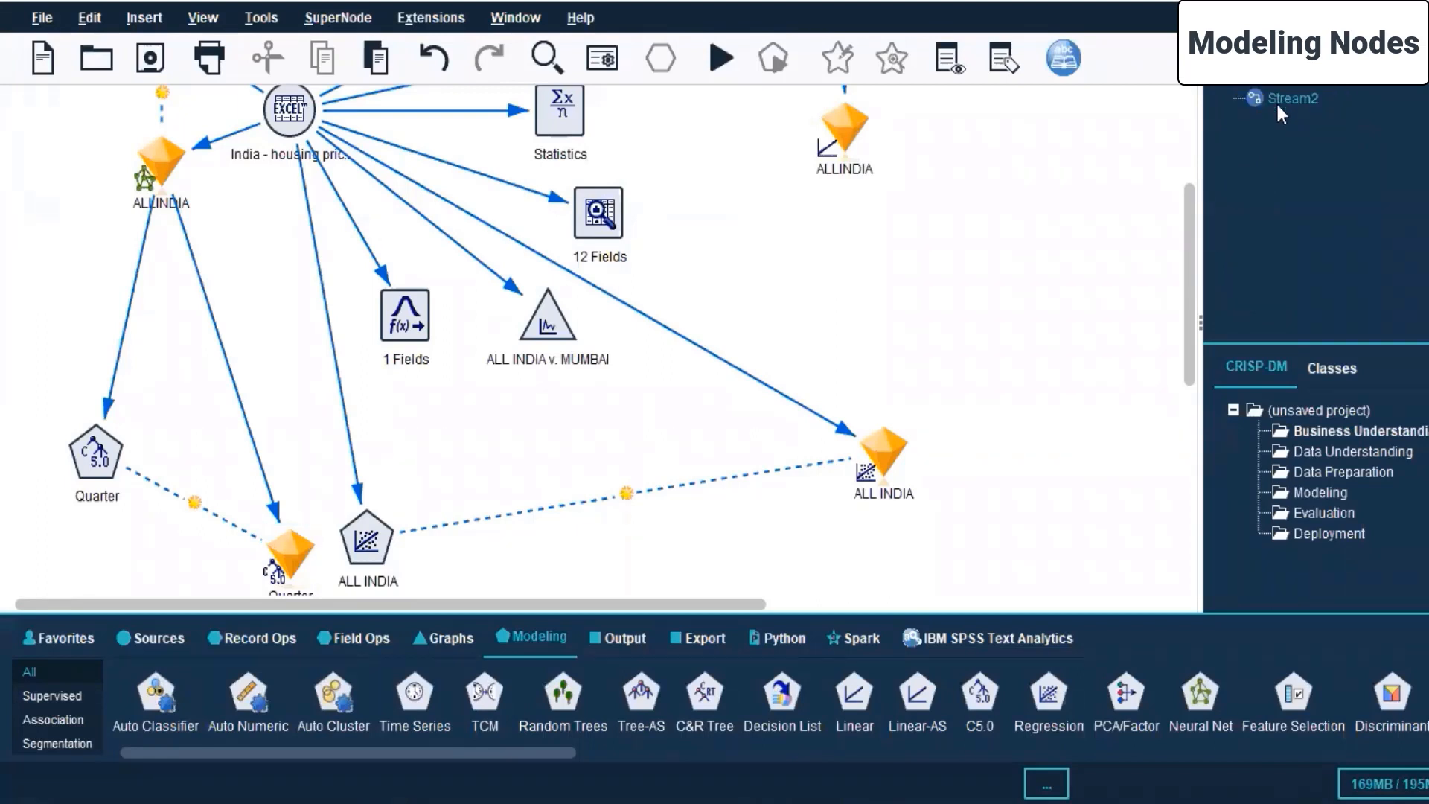
right_click(1278, 105)
click(1054, 273)
click(651, 435)
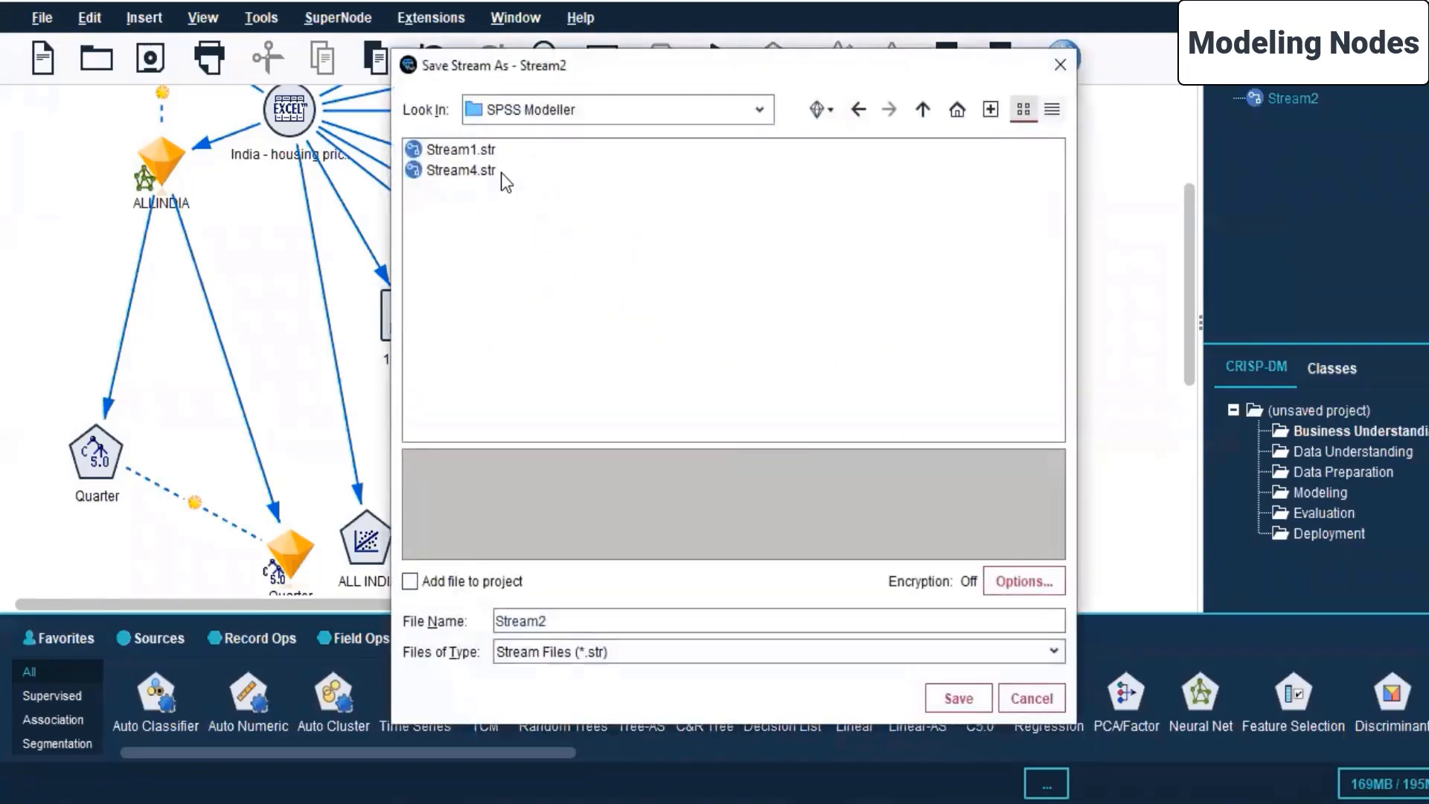
click(491, 172)
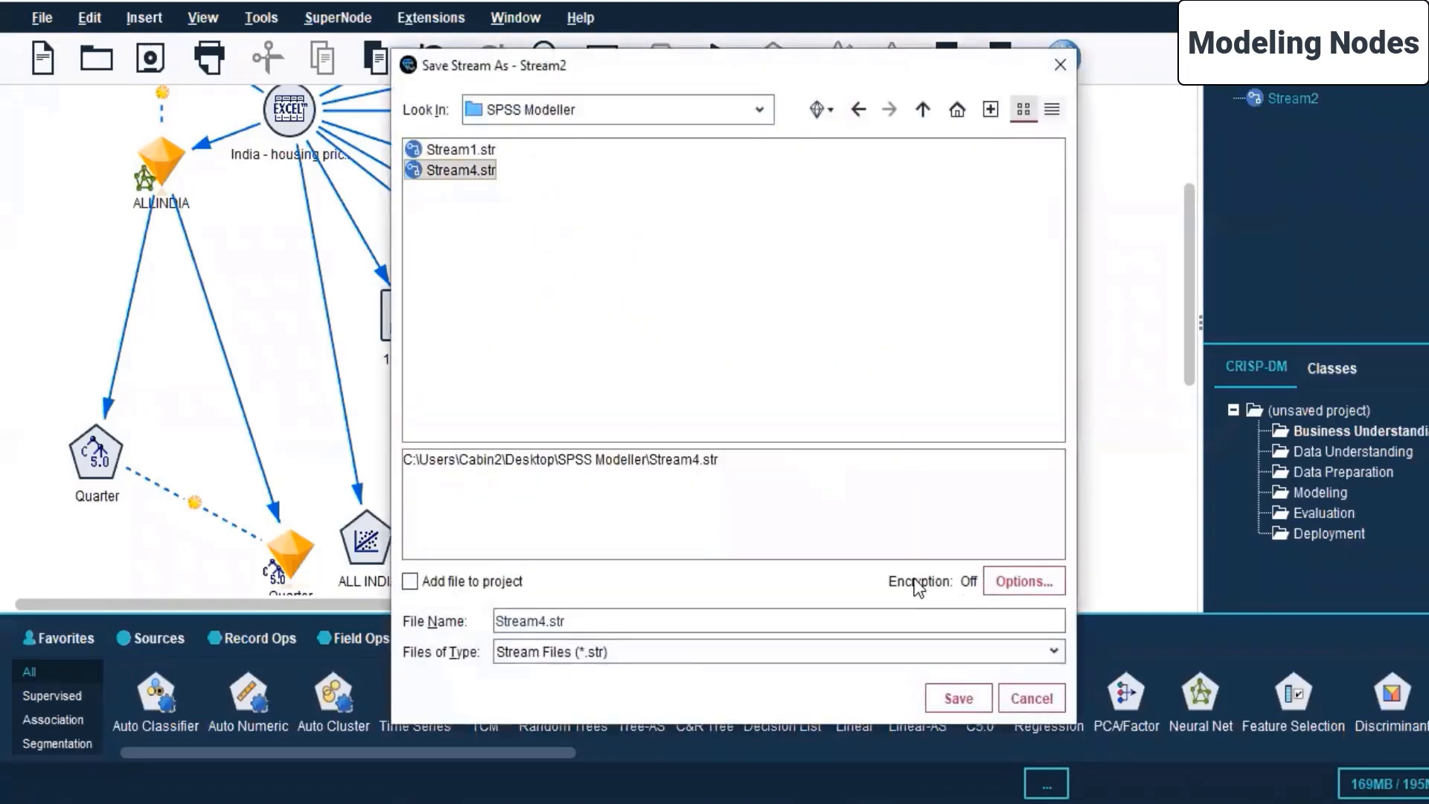
click(959, 698)
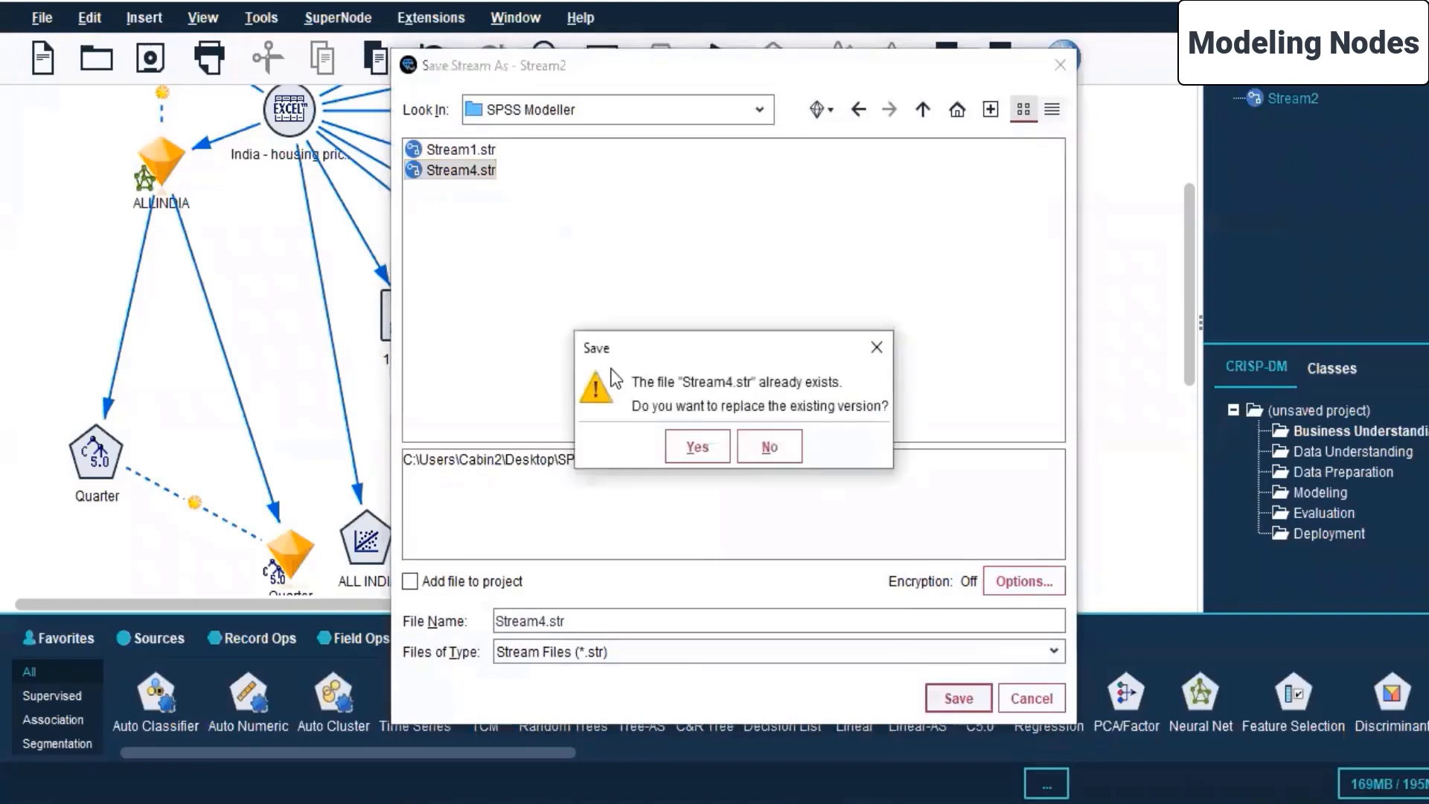
click(695, 447)
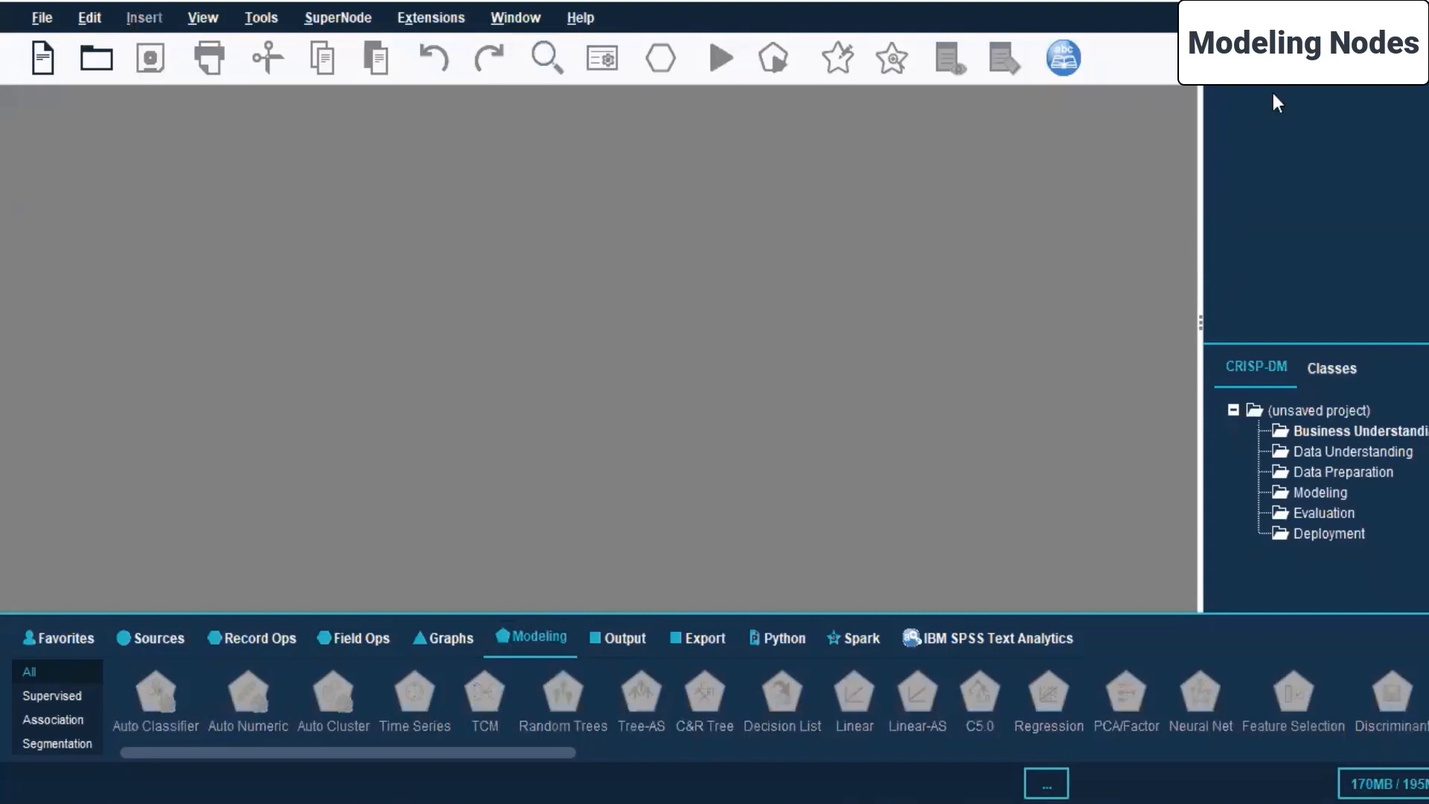
Step: Open the saved stream file Stream1.str and check the actions available for the stream
click(99, 70)
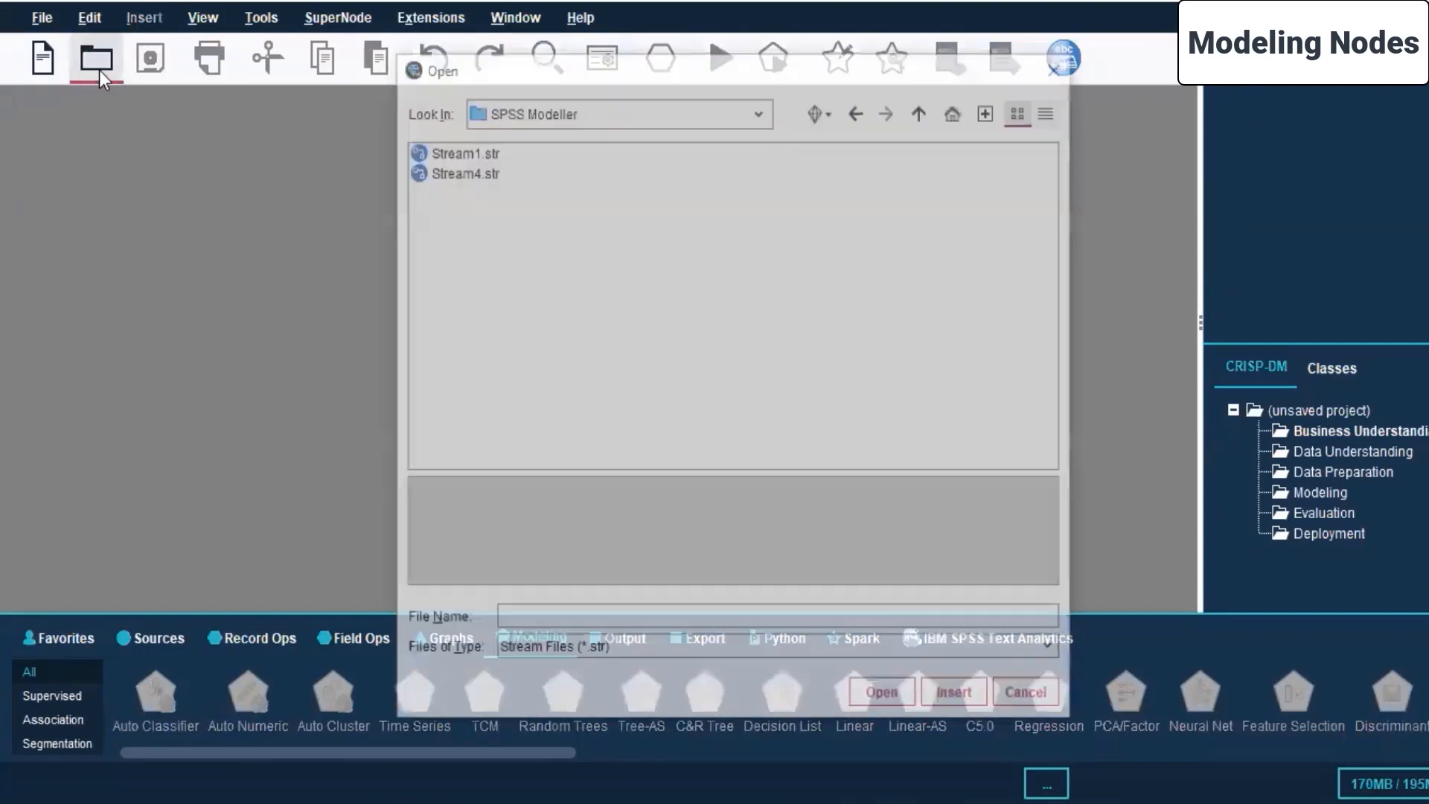
click(455, 150)
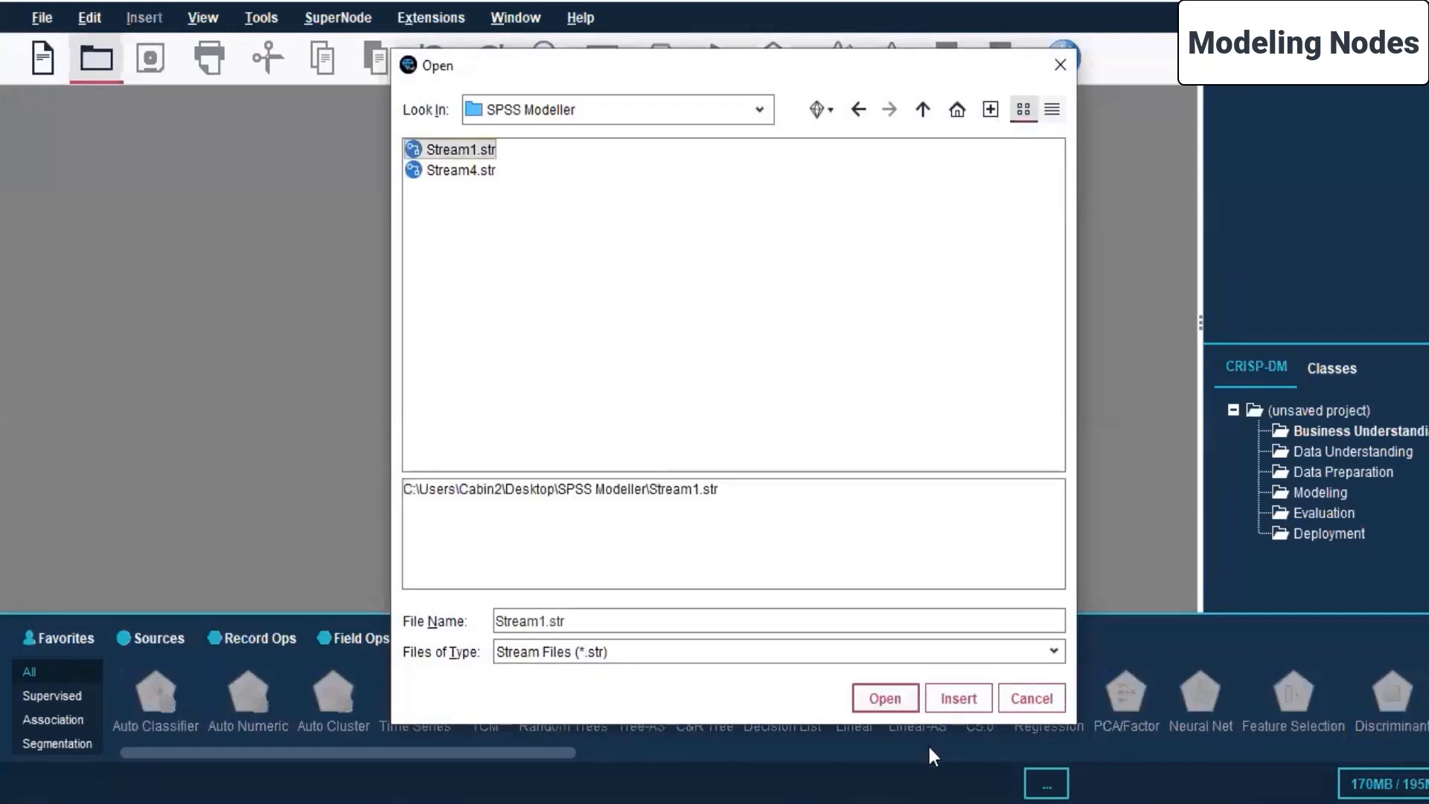
click(904, 699)
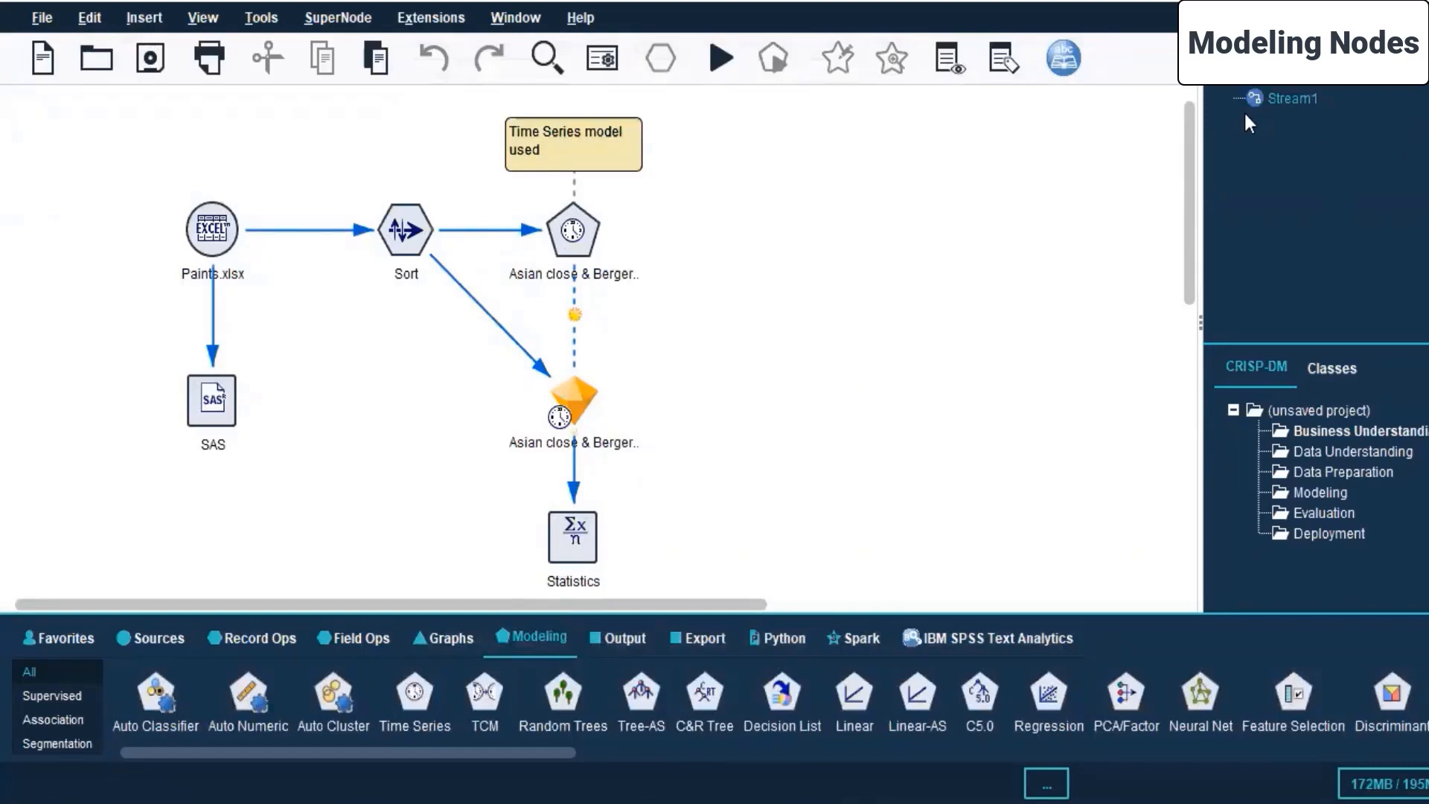
right_click(1269, 96)
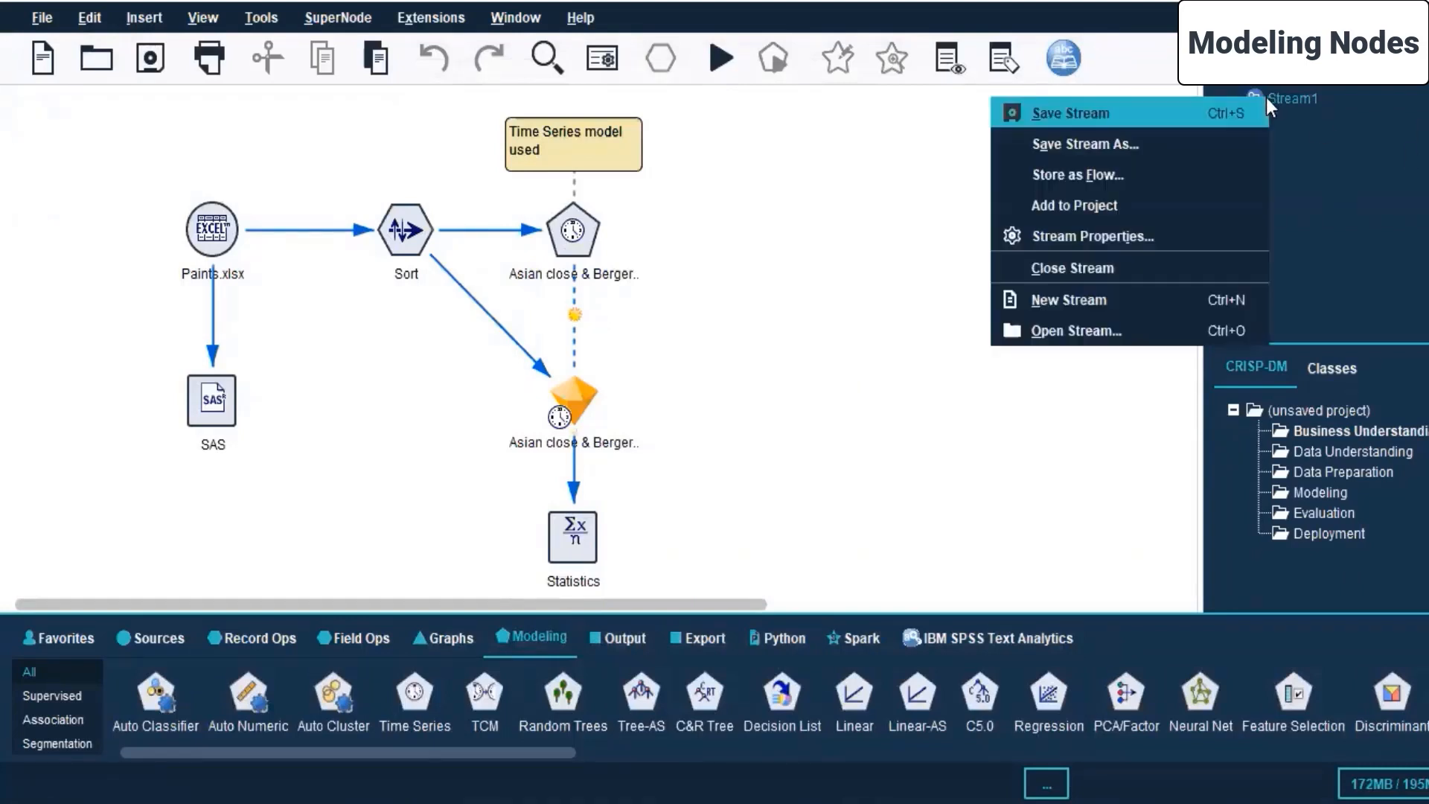
click(1039, 234)
click(297, 779)
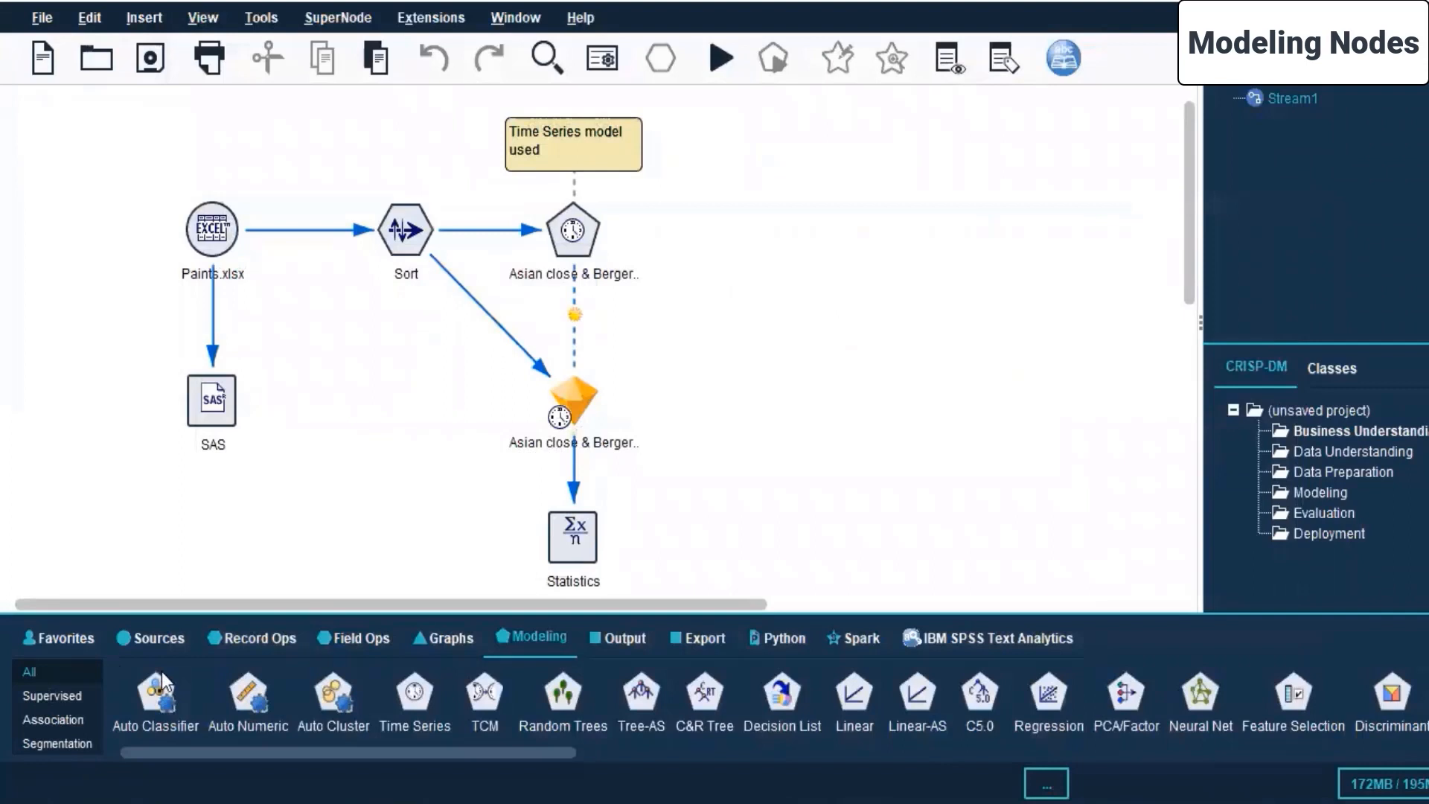
Step: Look over the Auto Classifier, Auto Numeric and Time Series modeling nodes and their descriptions
click(155, 699)
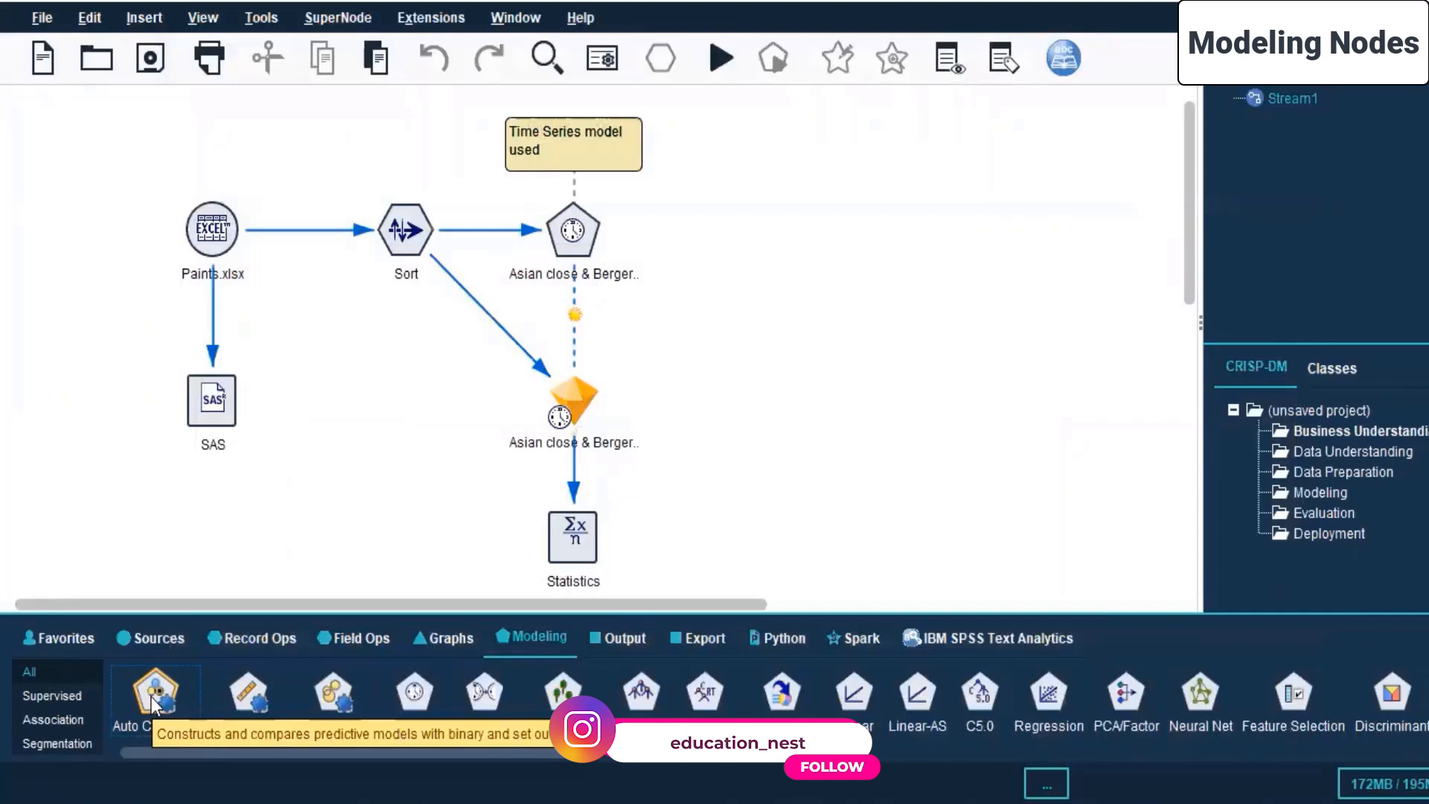
click(248, 690)
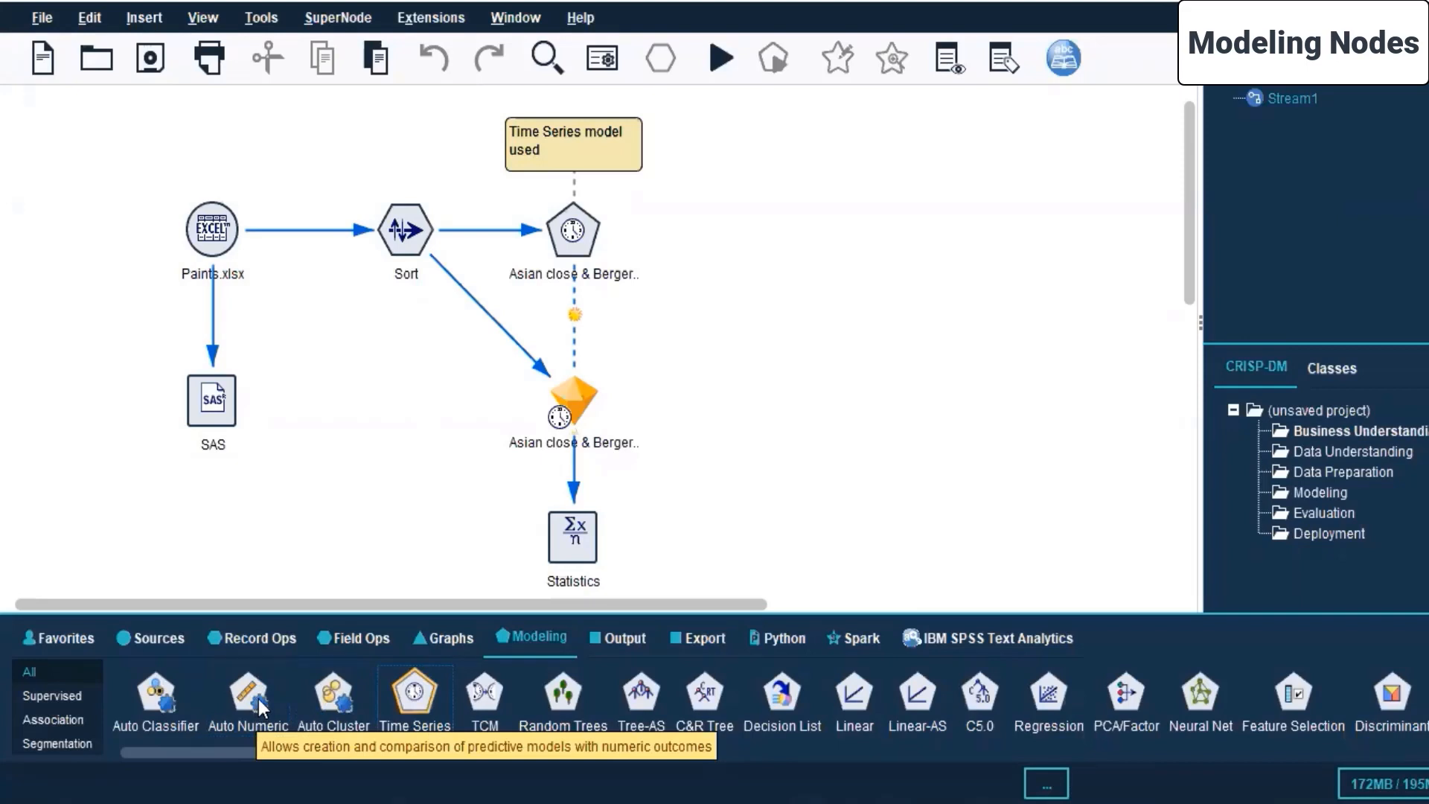
click(417, 696)
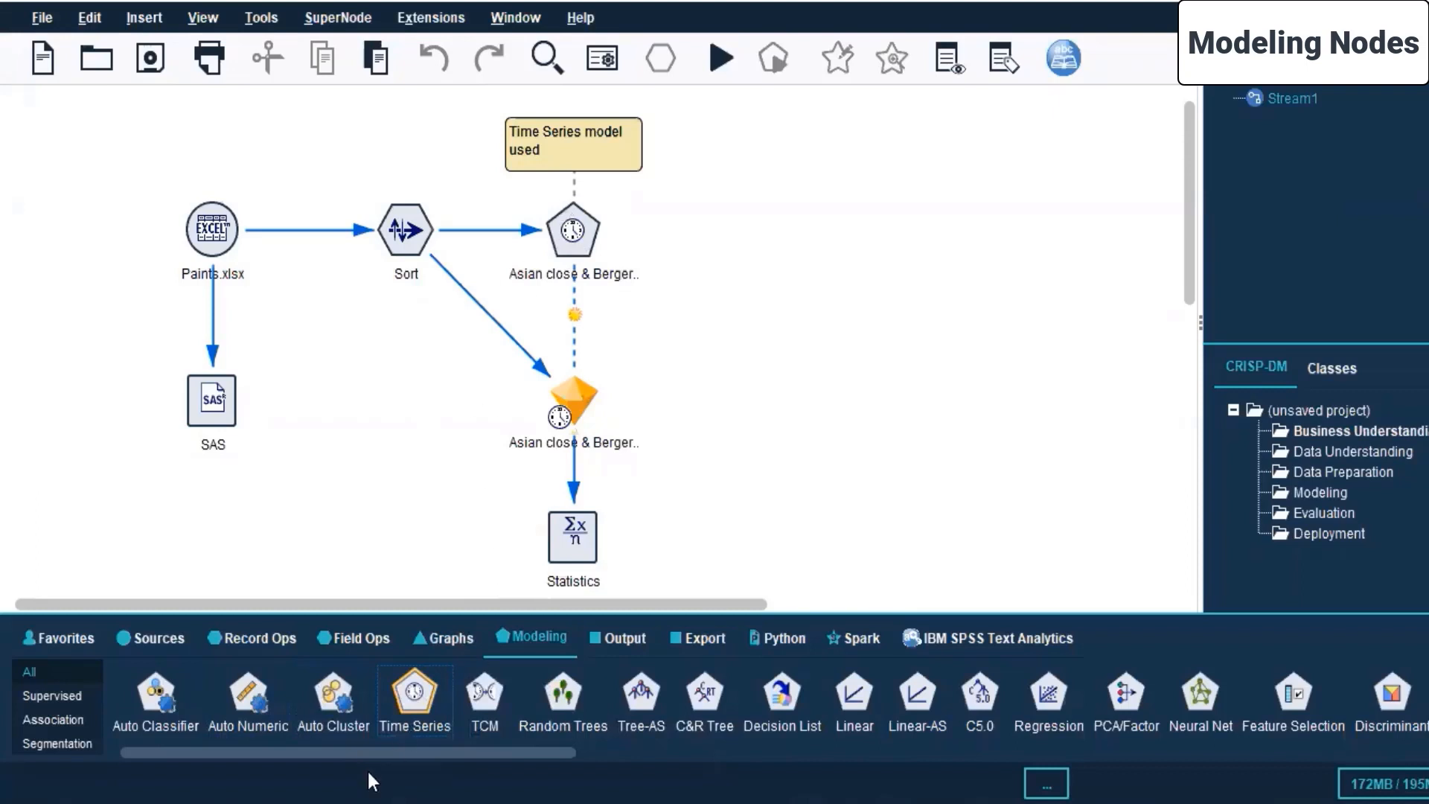
Step: Add a Time Series node, place it beyond the existing Time Series node, and delete its connection from Paints.xlsx
double_click(411, 696)
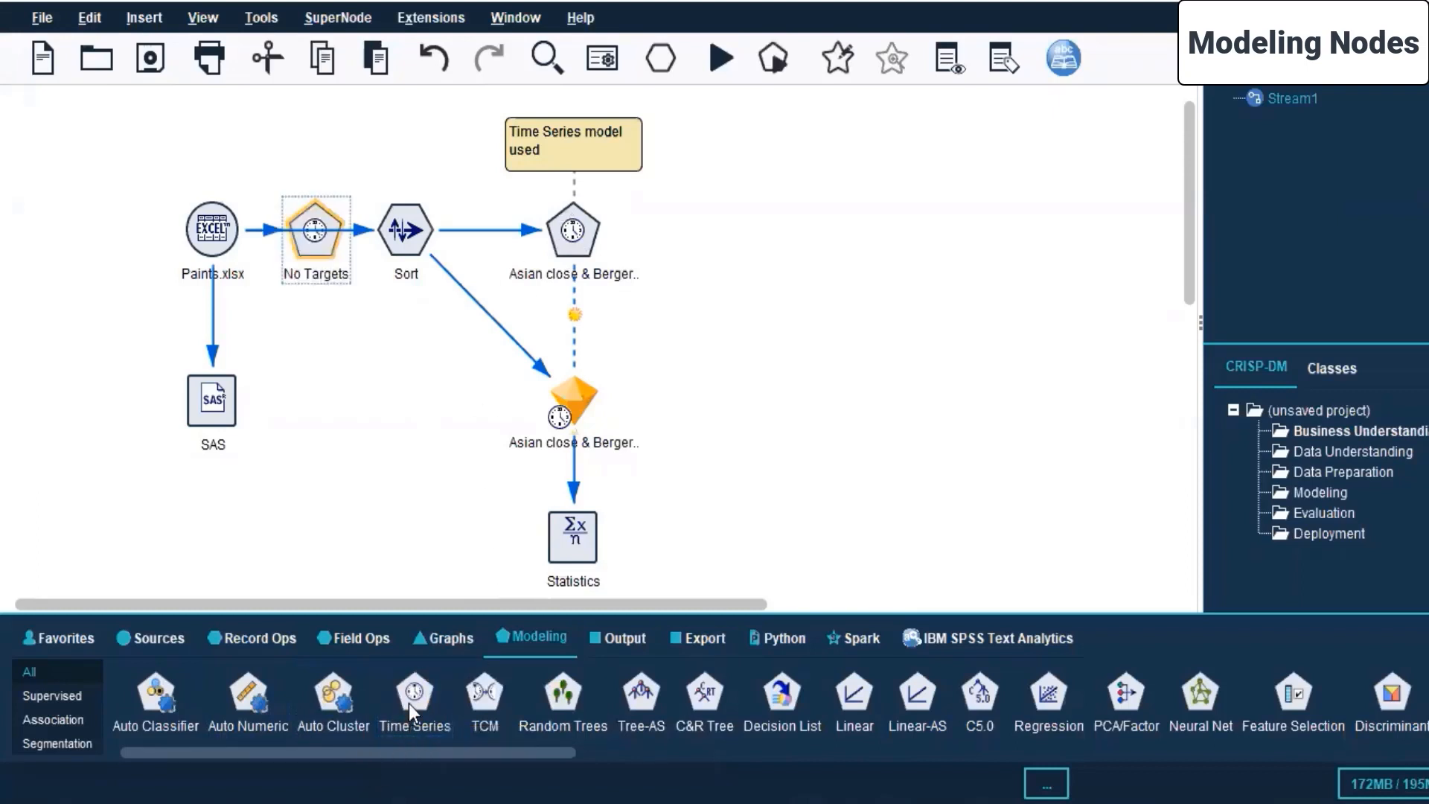
drag(302, 249, 668, 310)
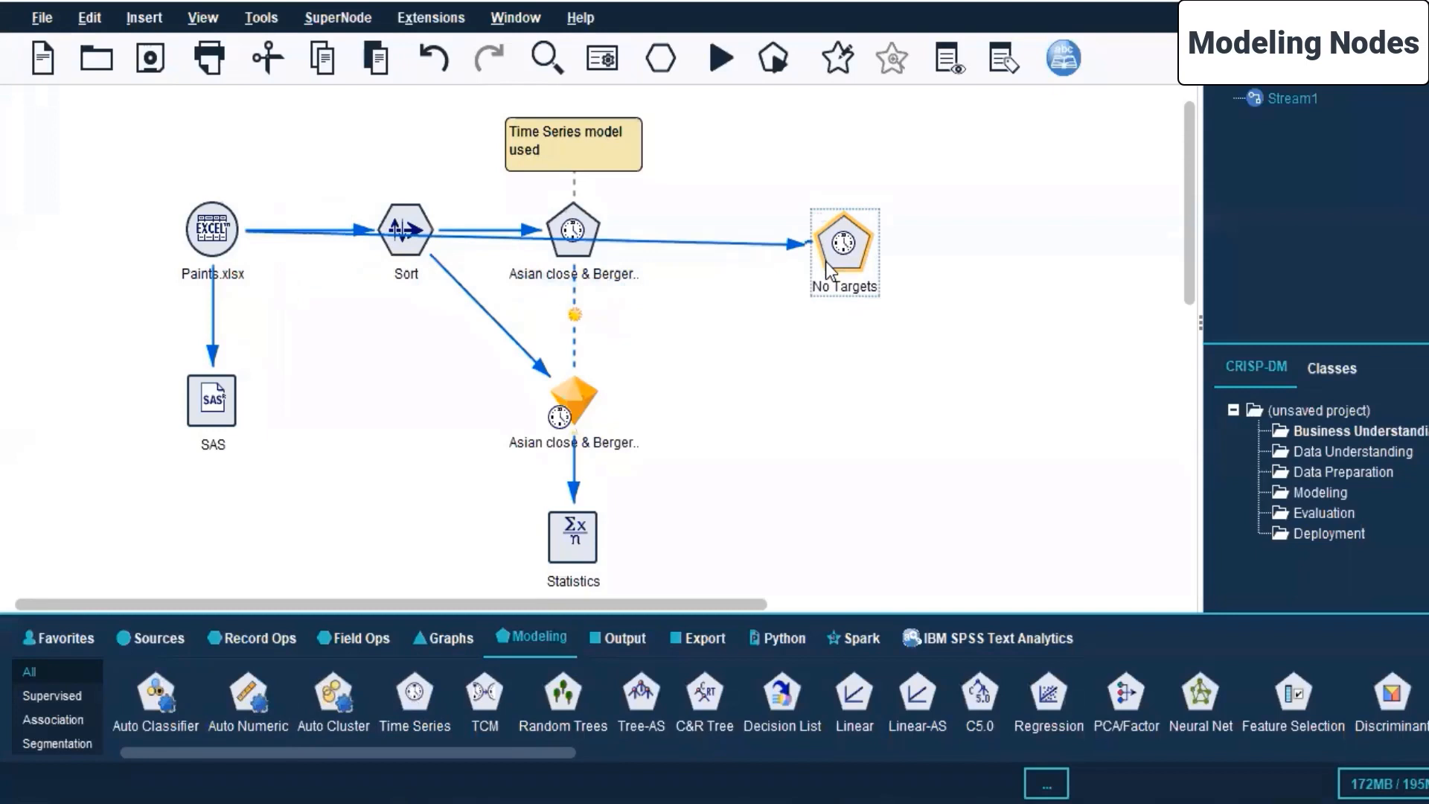
drag(825, 261, 831, 246)
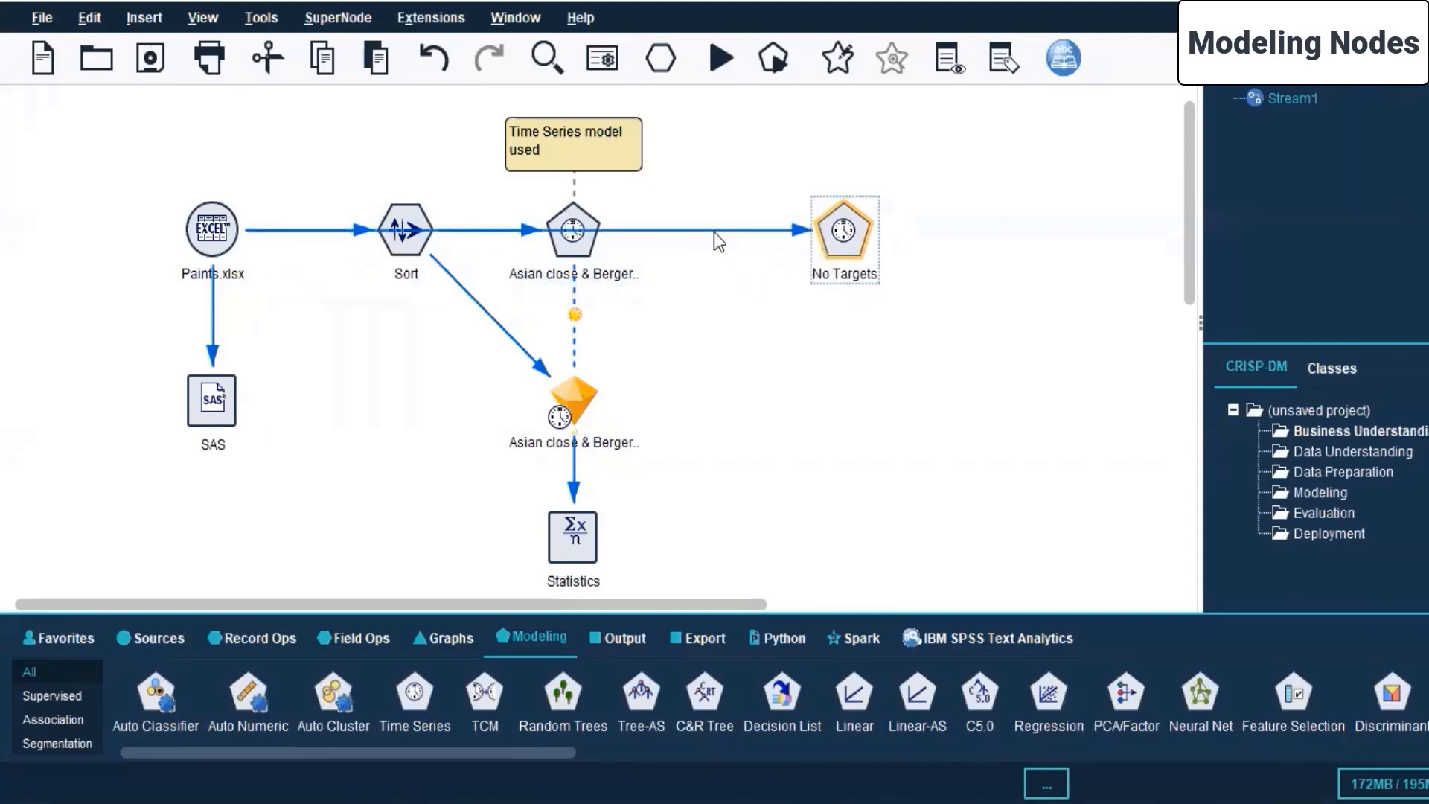
right_click(713, 230)
click(722, 248)
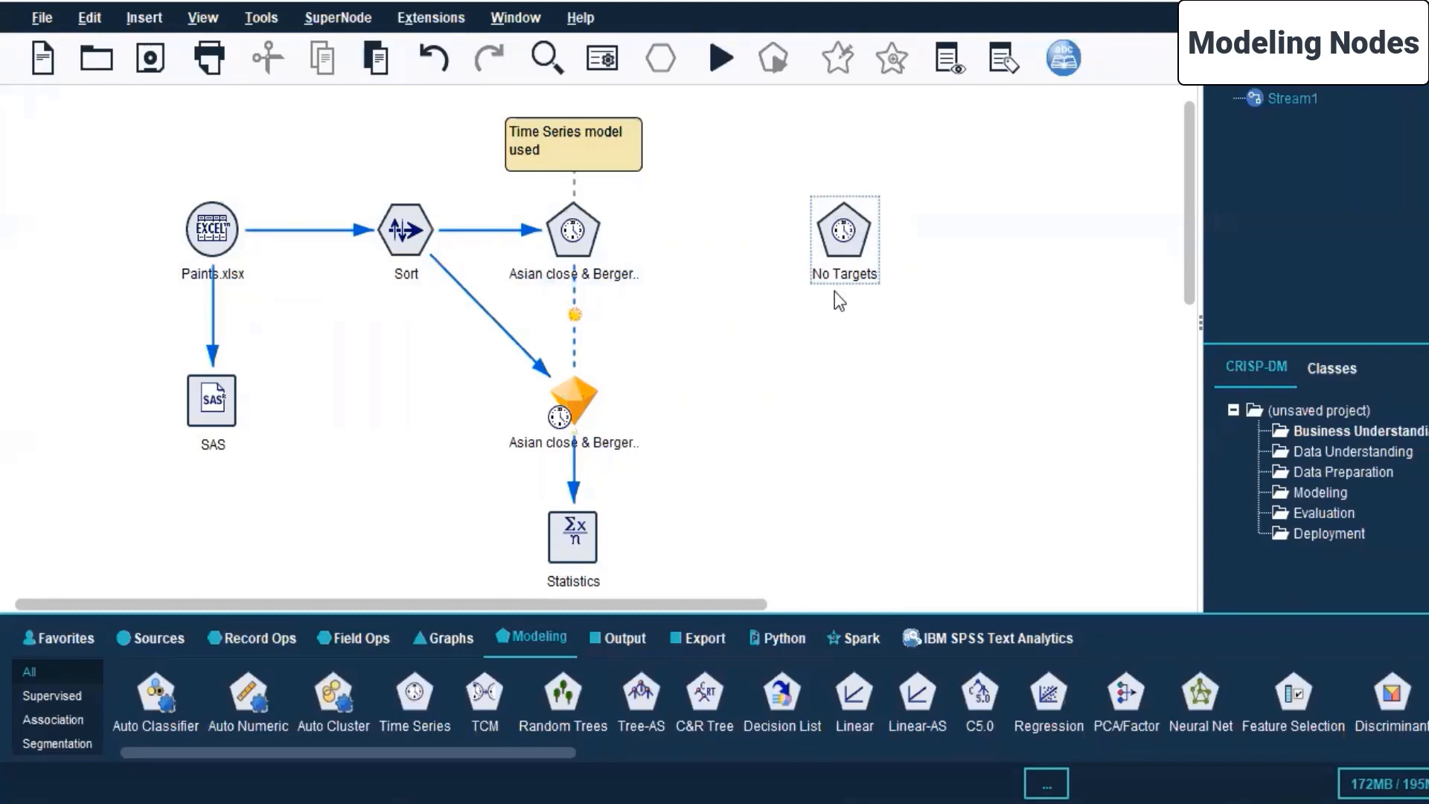
Step: Delete the unconnected Time Series node from the stream
click(835, 242)
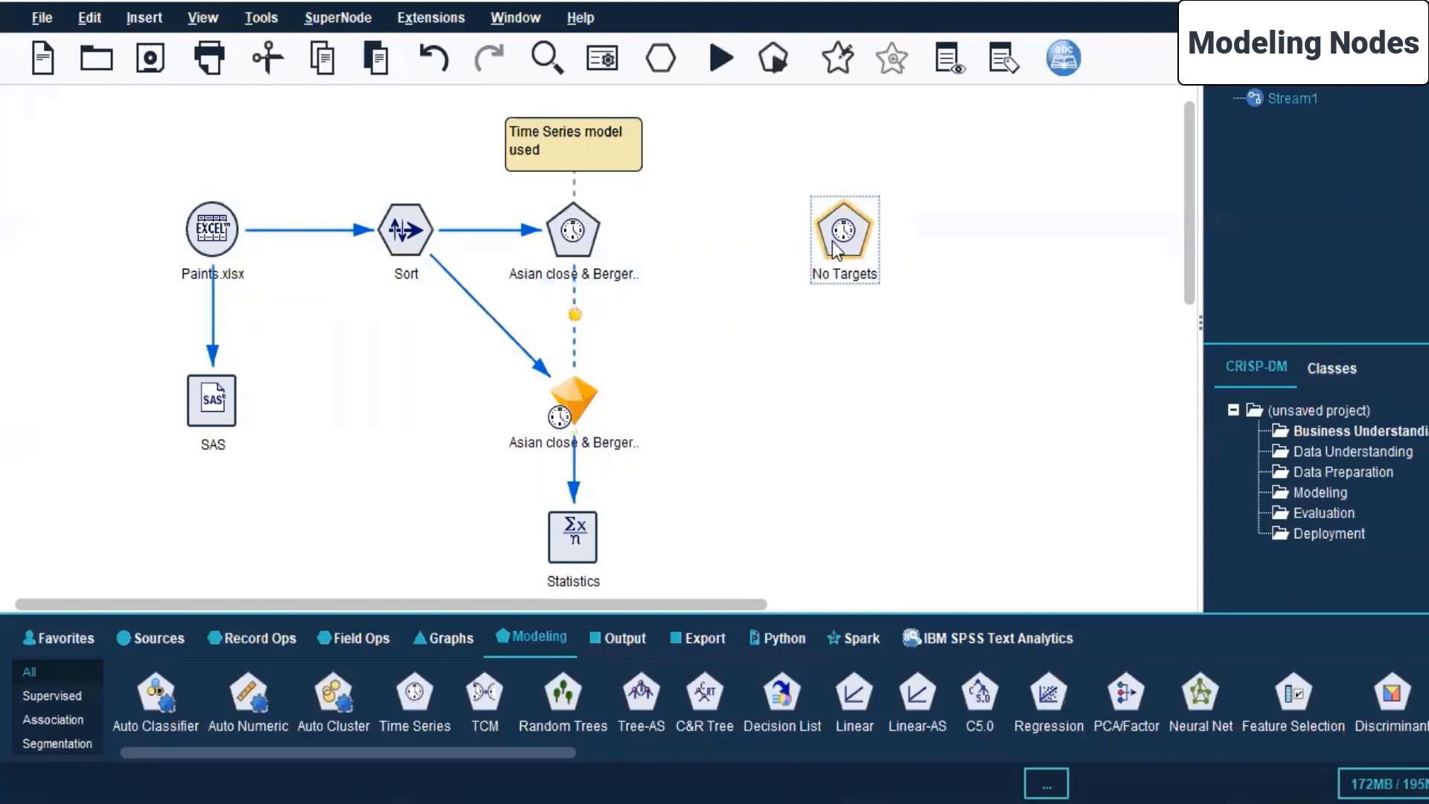
right_click(828, 241)
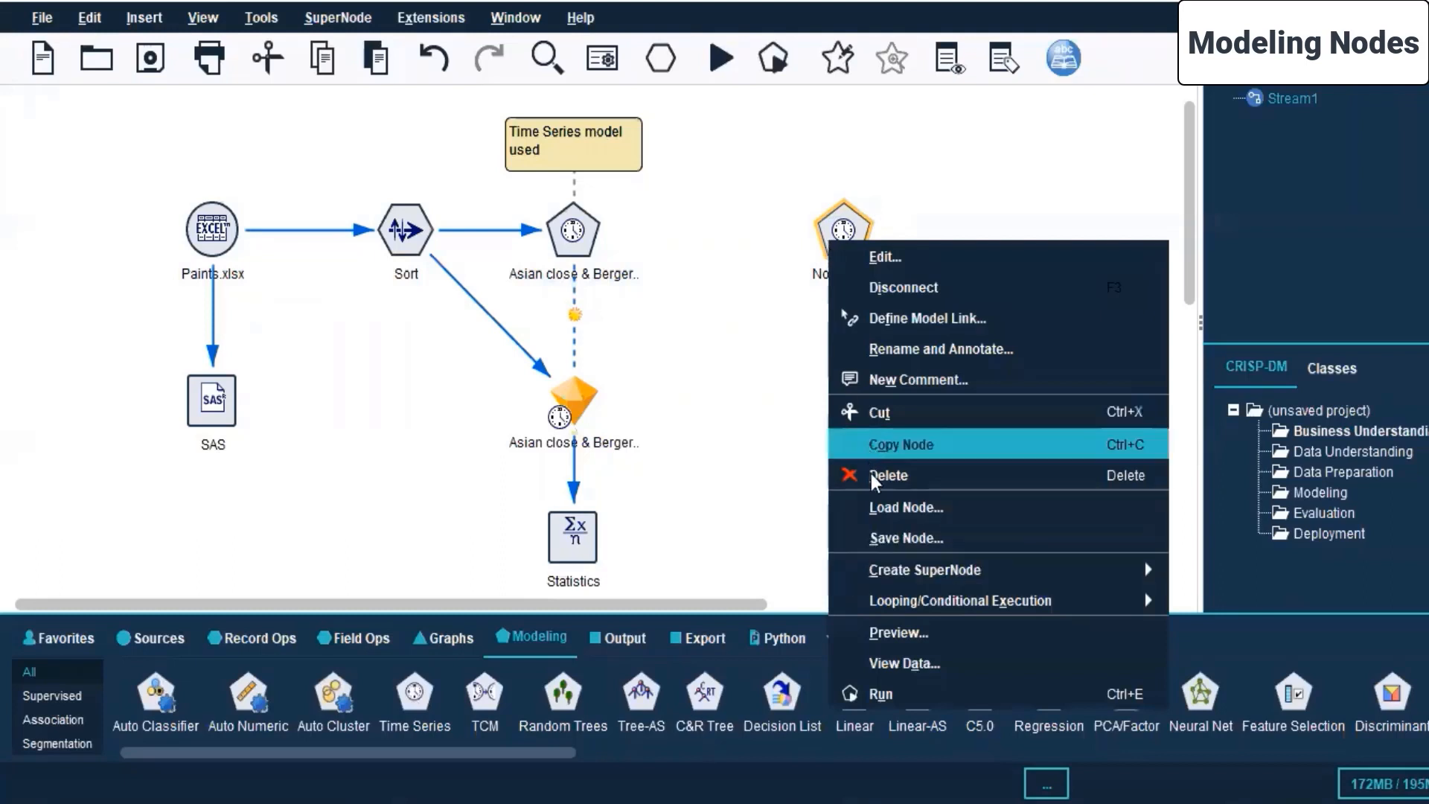
click(875, 478)
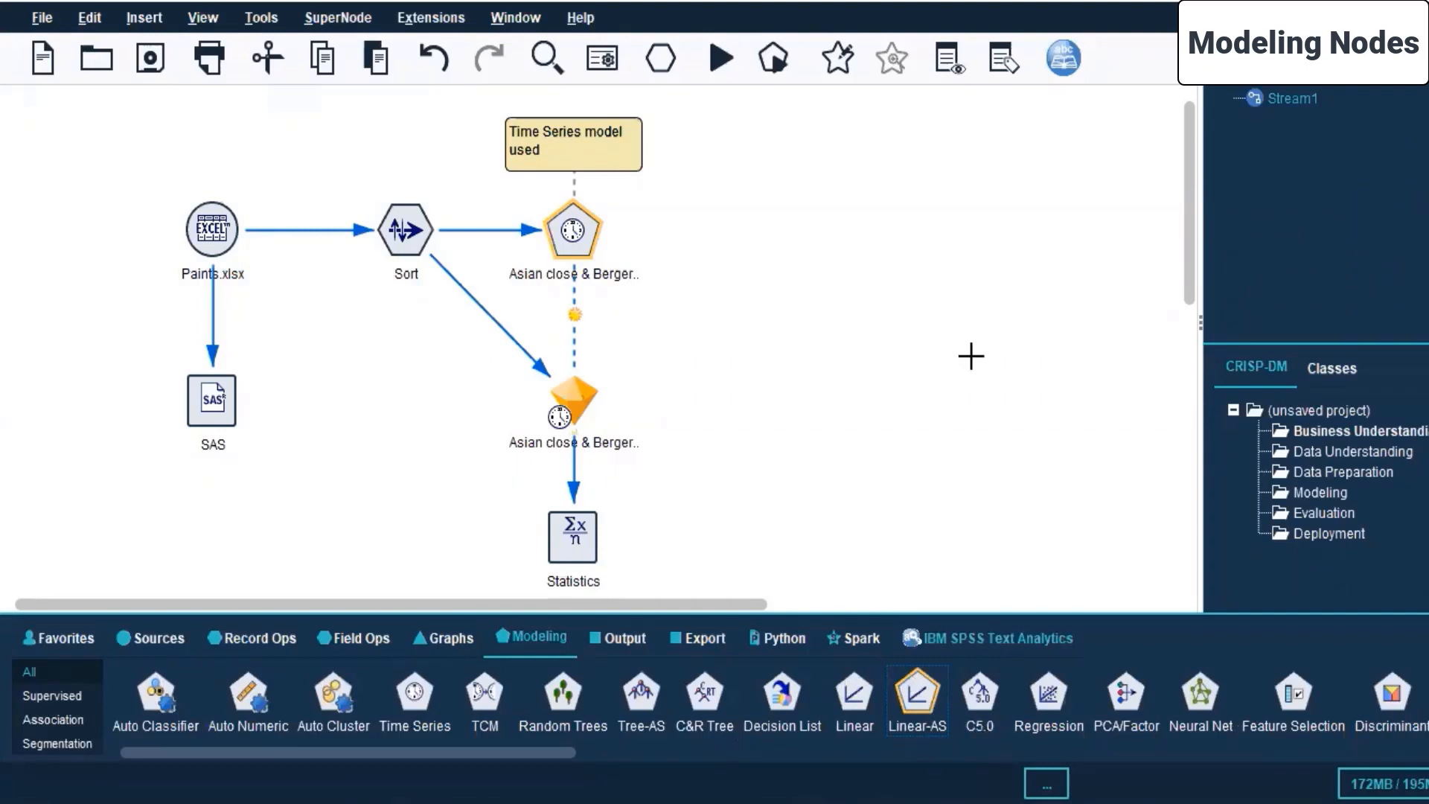
Step: Place a Linear-AS node on an empty part of the canvas and delete it again
click(879, 311)
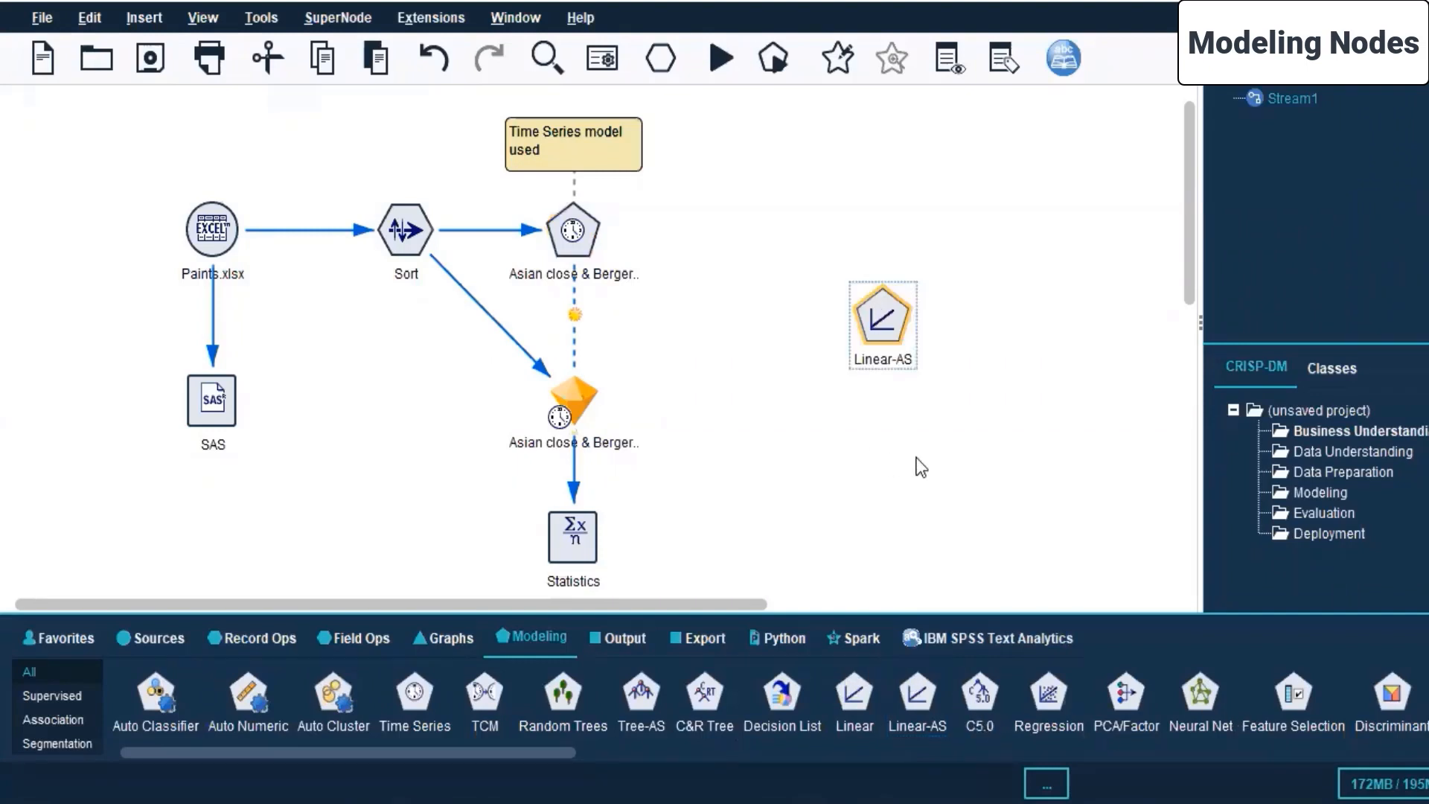
right_click(865, 333)
click(901, 570)
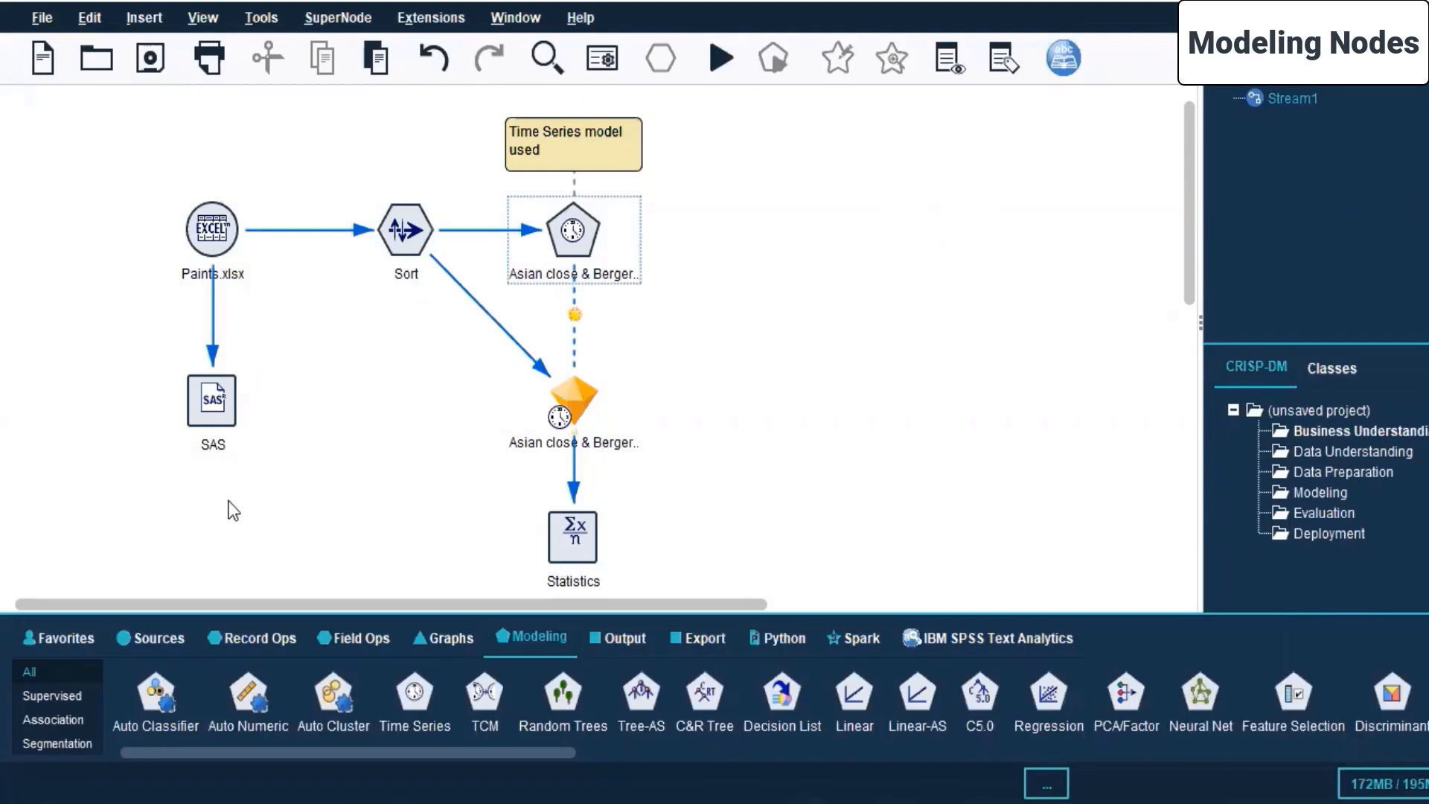
Step: Point out the SAS export node and run the Statistics node attached to the Time Series model nugget
click(202, 403)
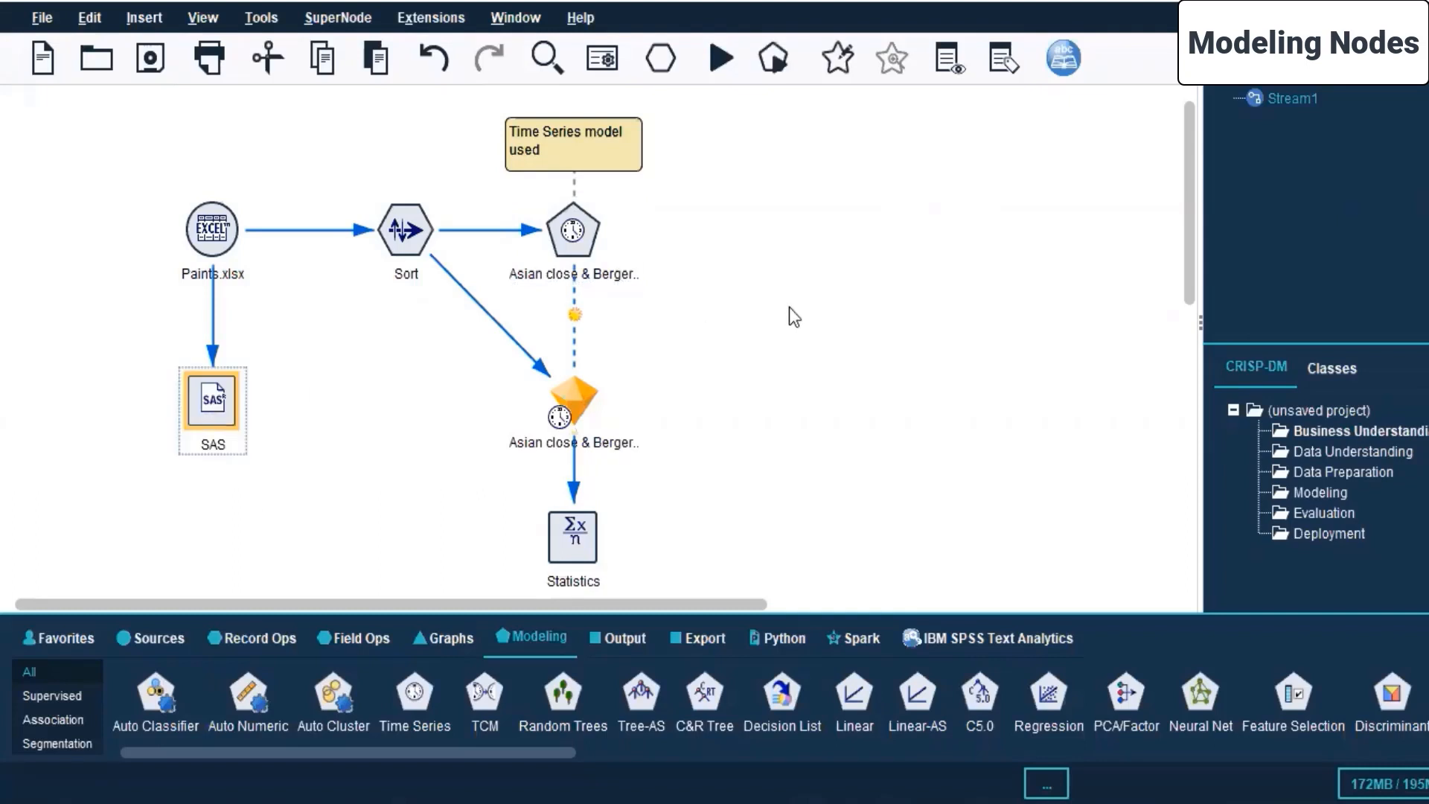
click(570, 537)
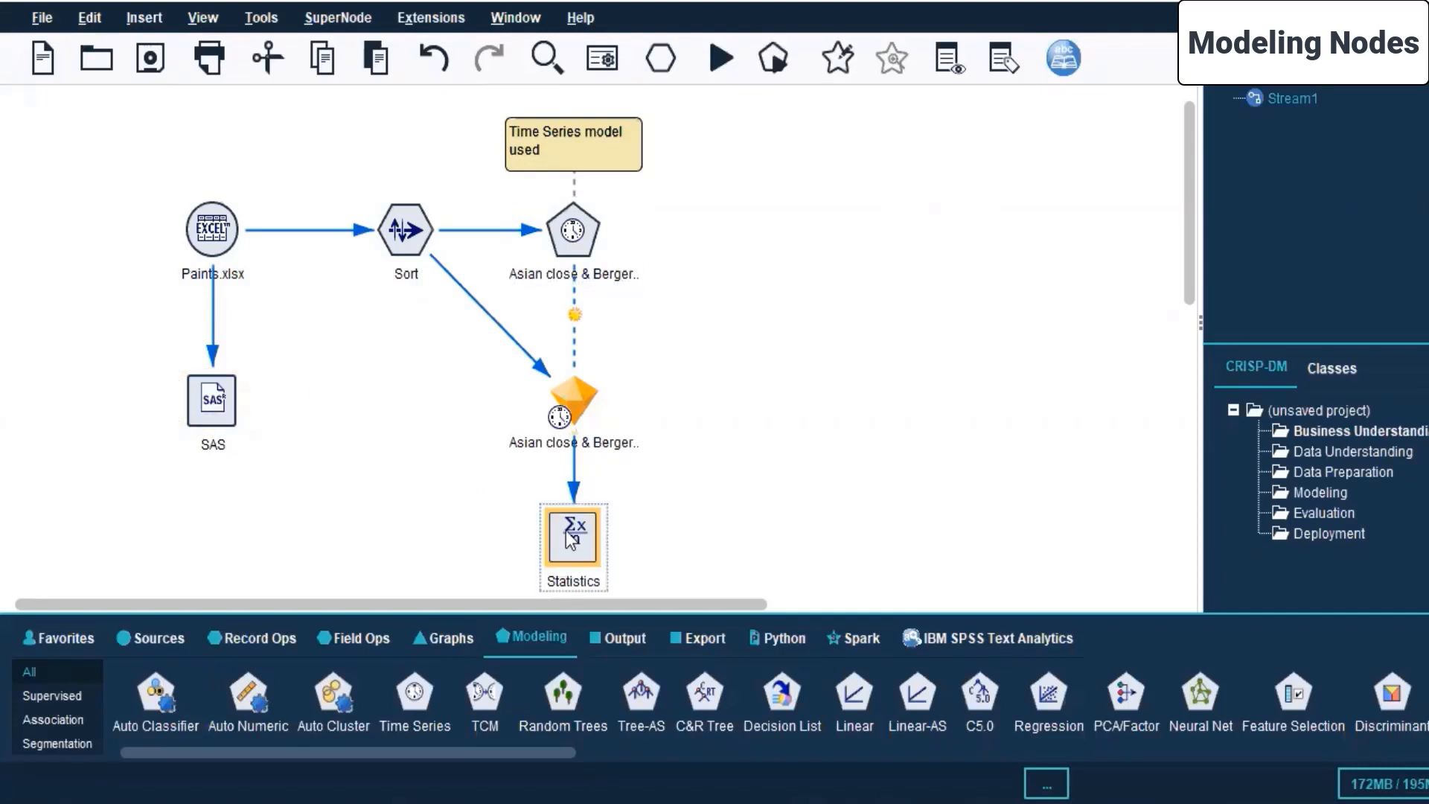
right_click(566, 530)
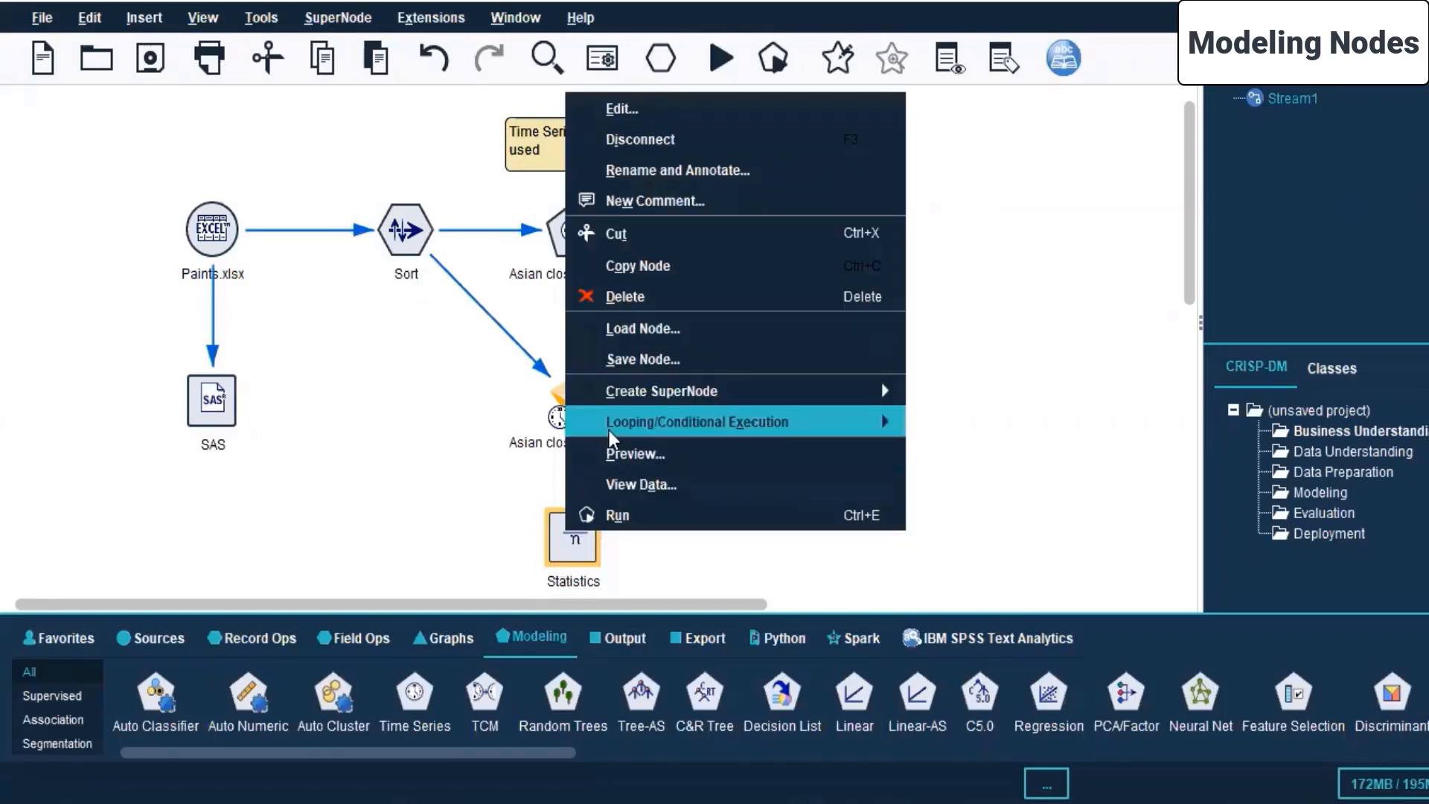
click(757, 516)
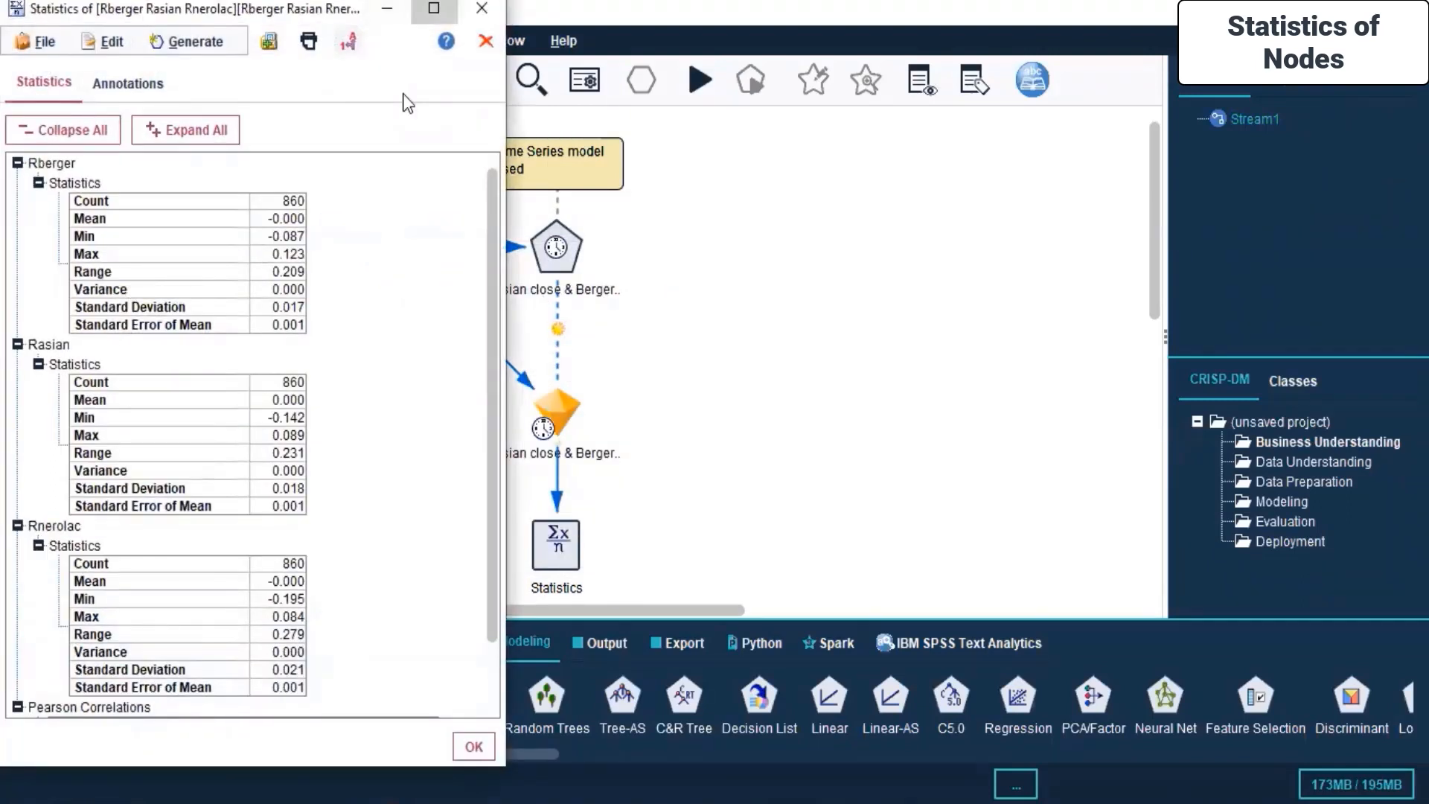
Step: Review the statistics report for Rberger, Rasian and Rnerolac at full size and close it
click(434, 9)
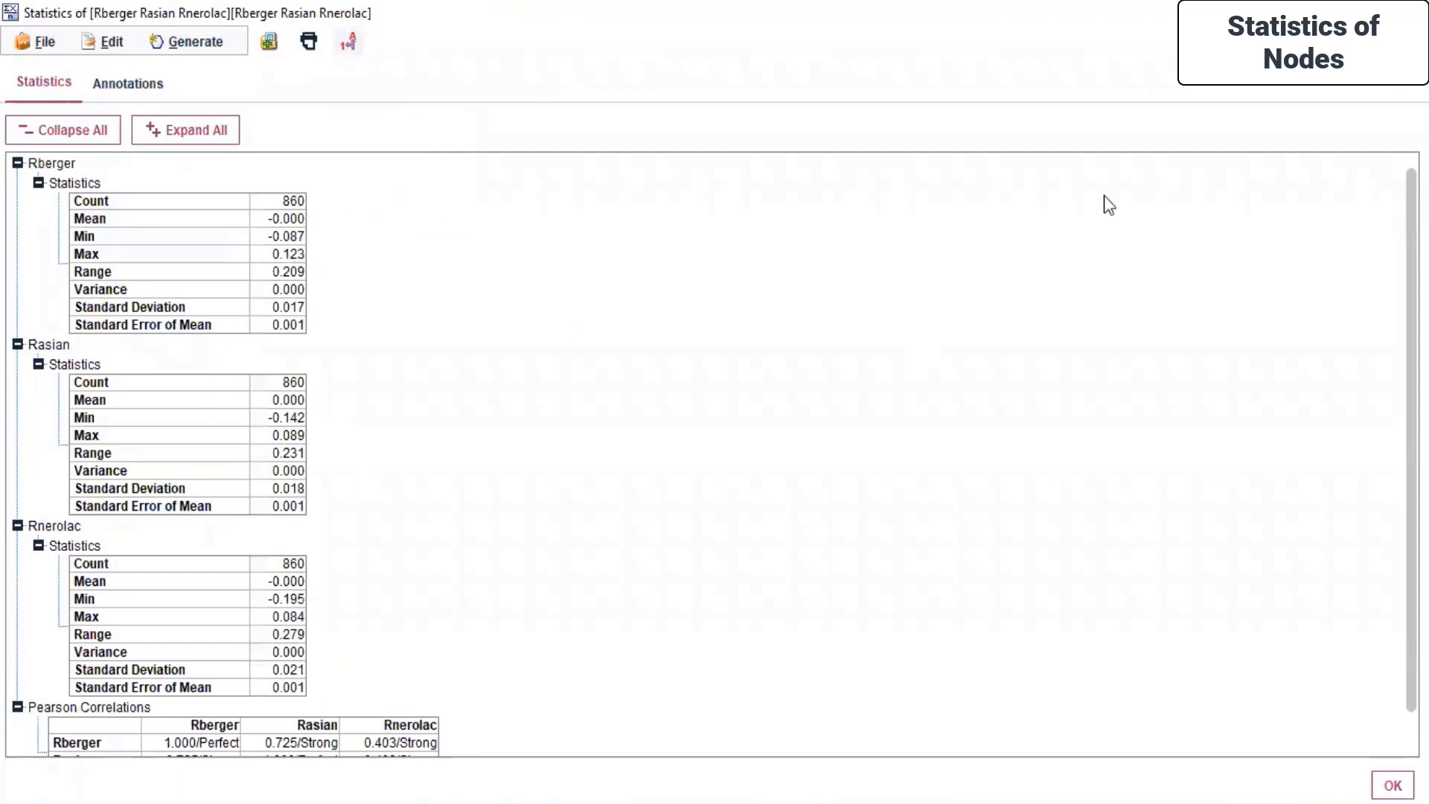
click(1357, 8)
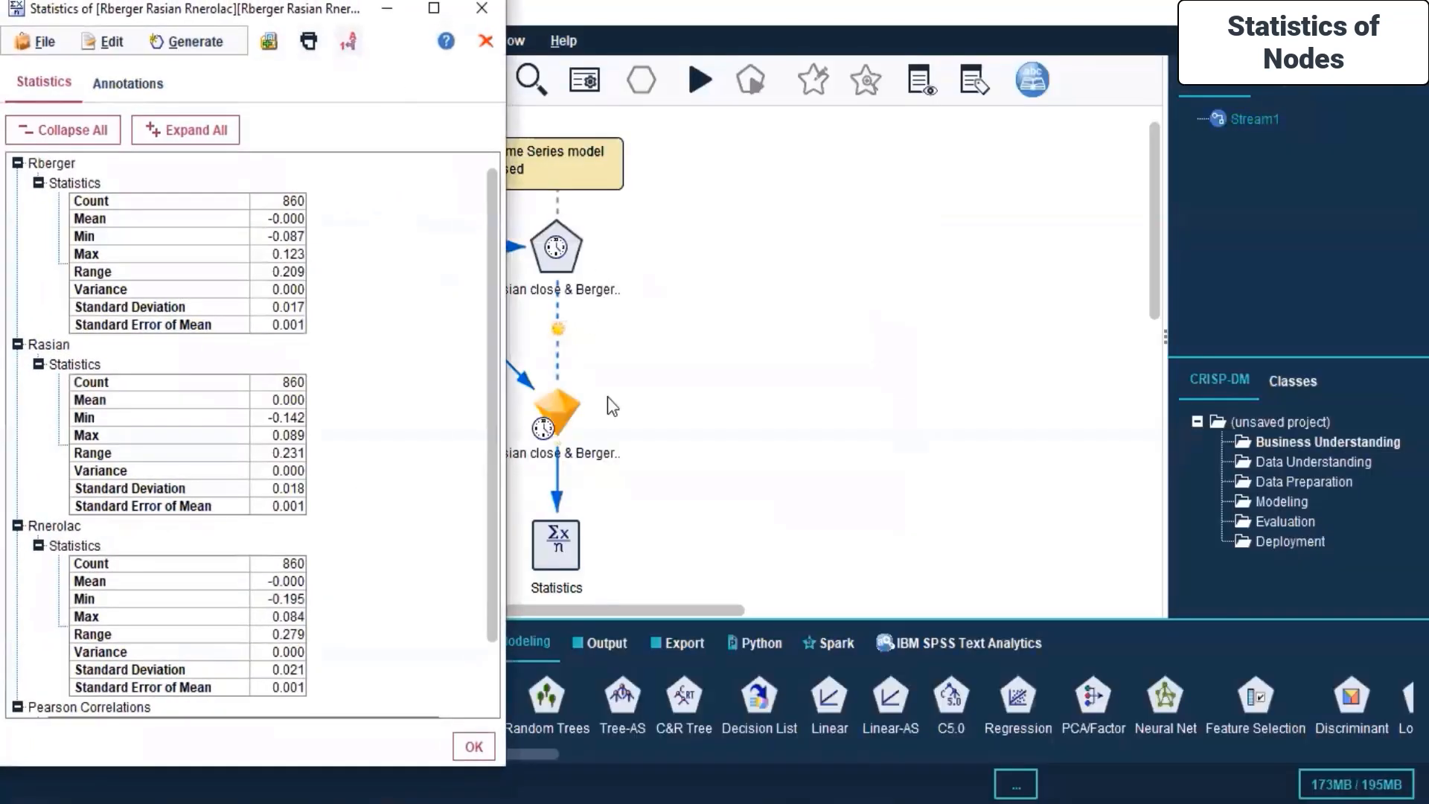
click(481, 8)
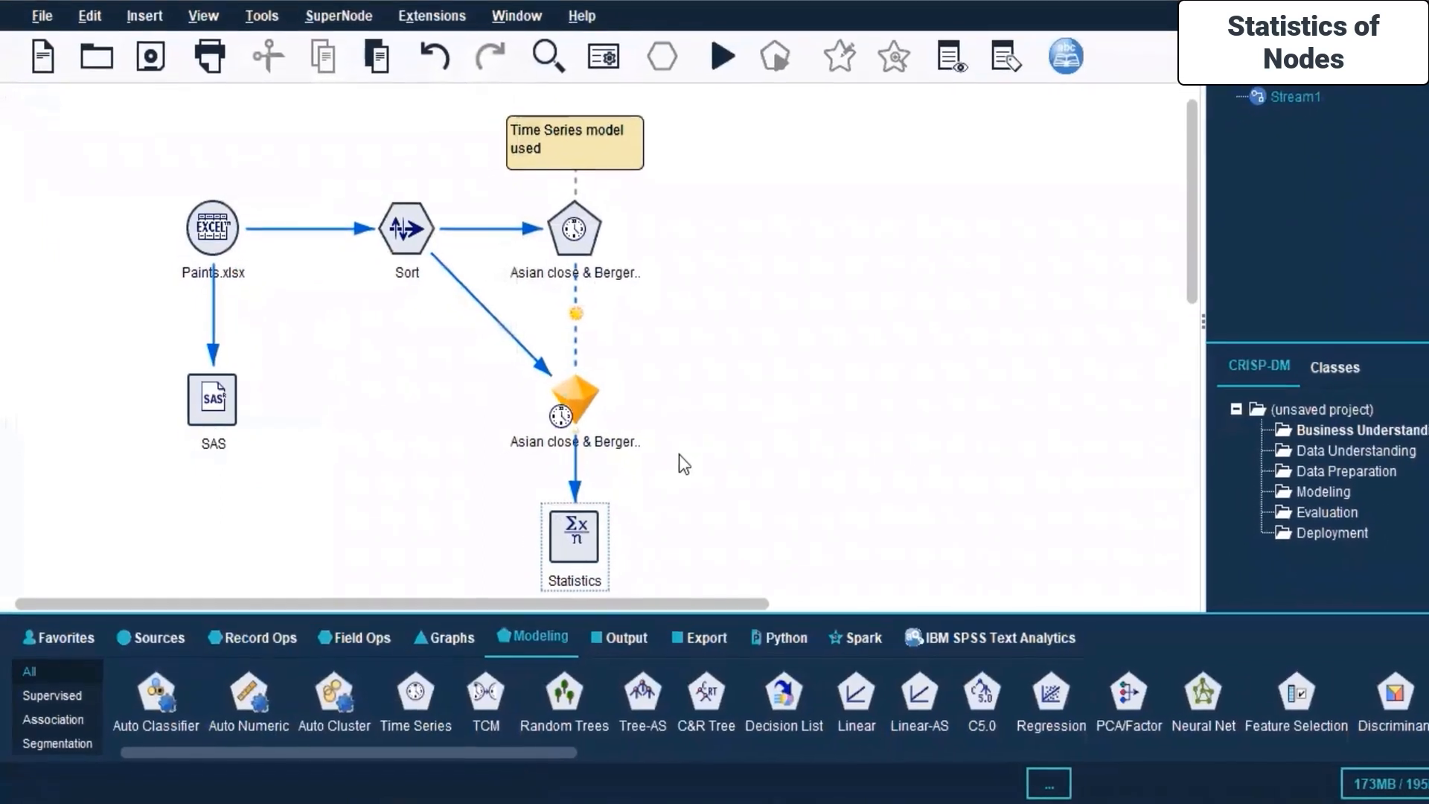
Step: Show where the Run action is offered for the Statistics node without running it again
scroll(681, 455, down, 2)
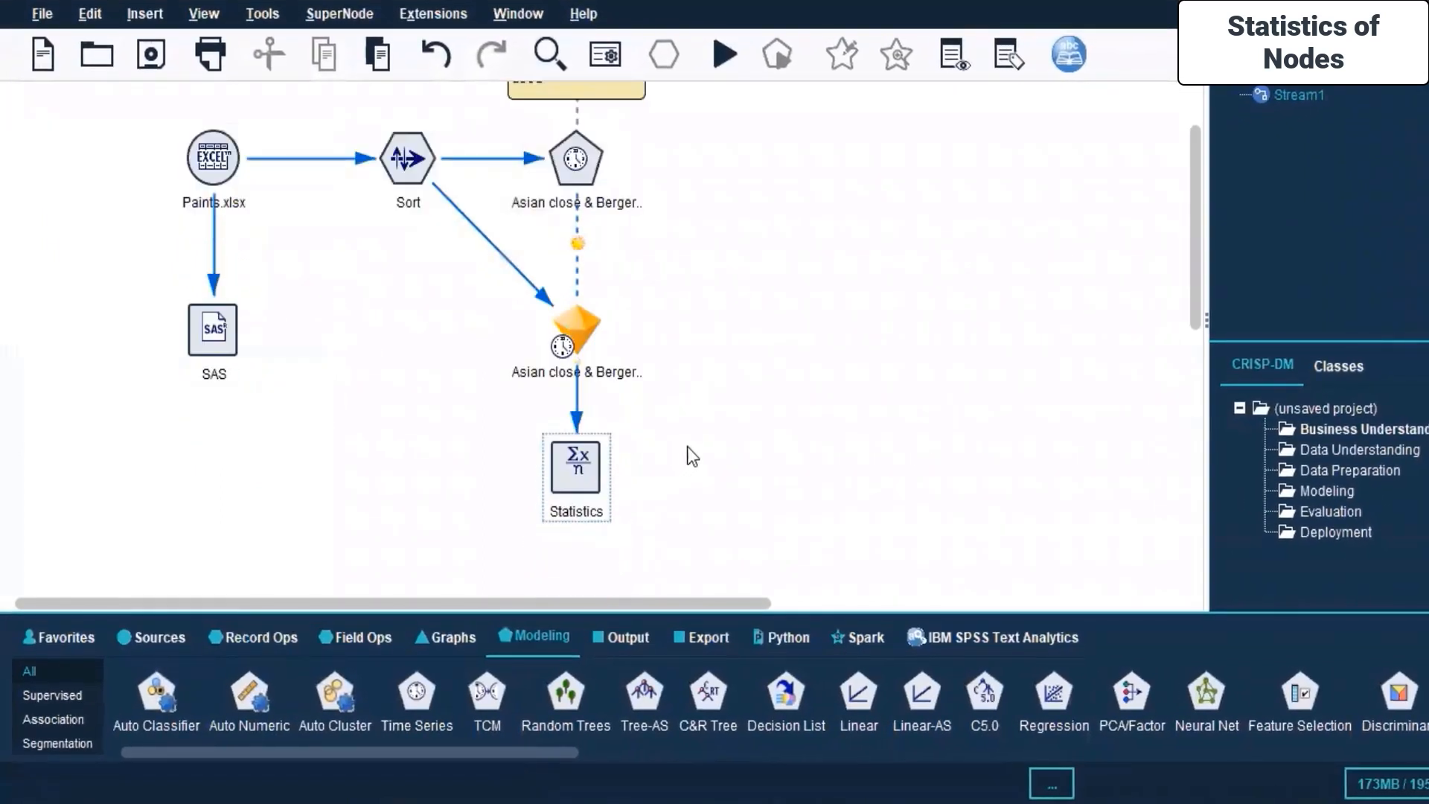
right_click(557, 485)
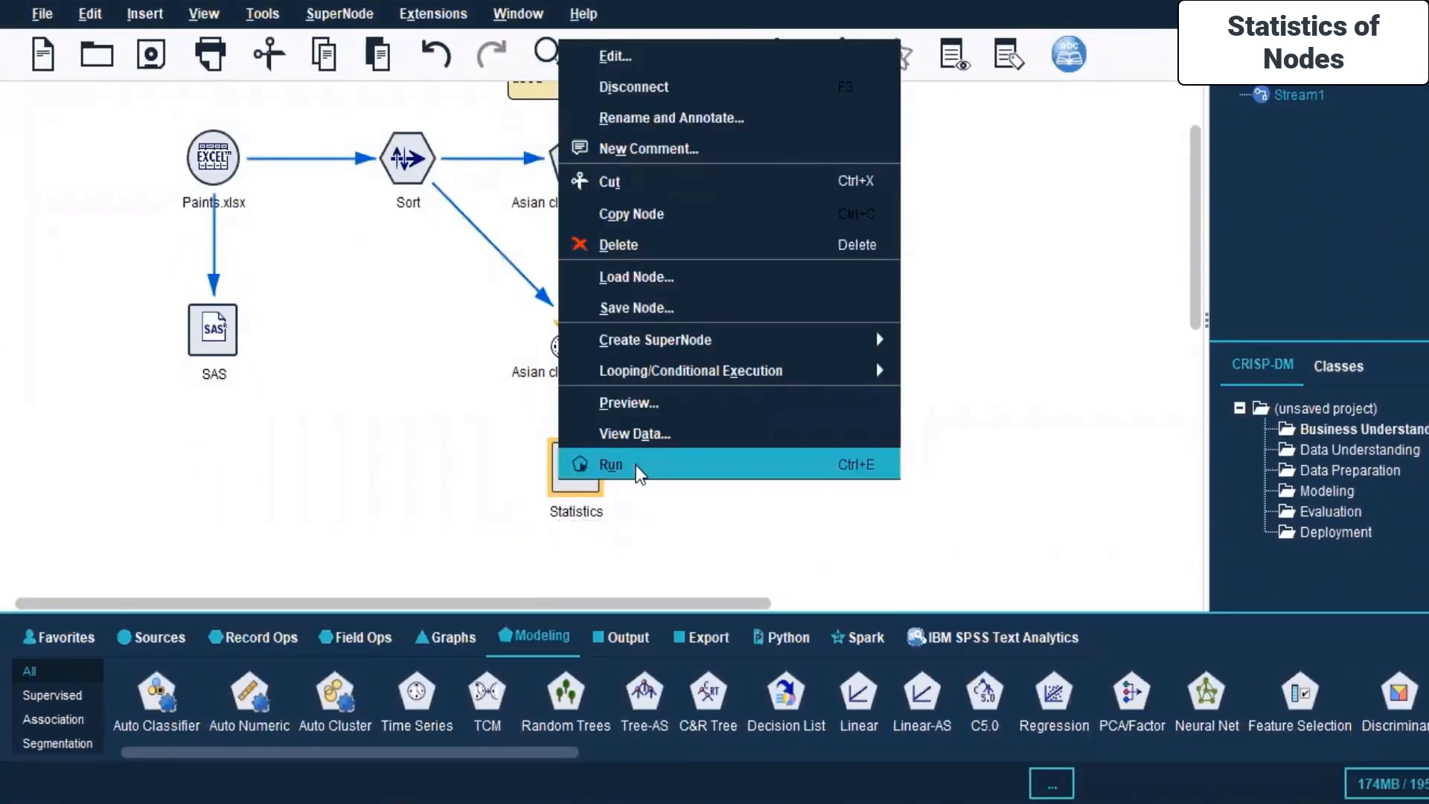
click(981, 434)
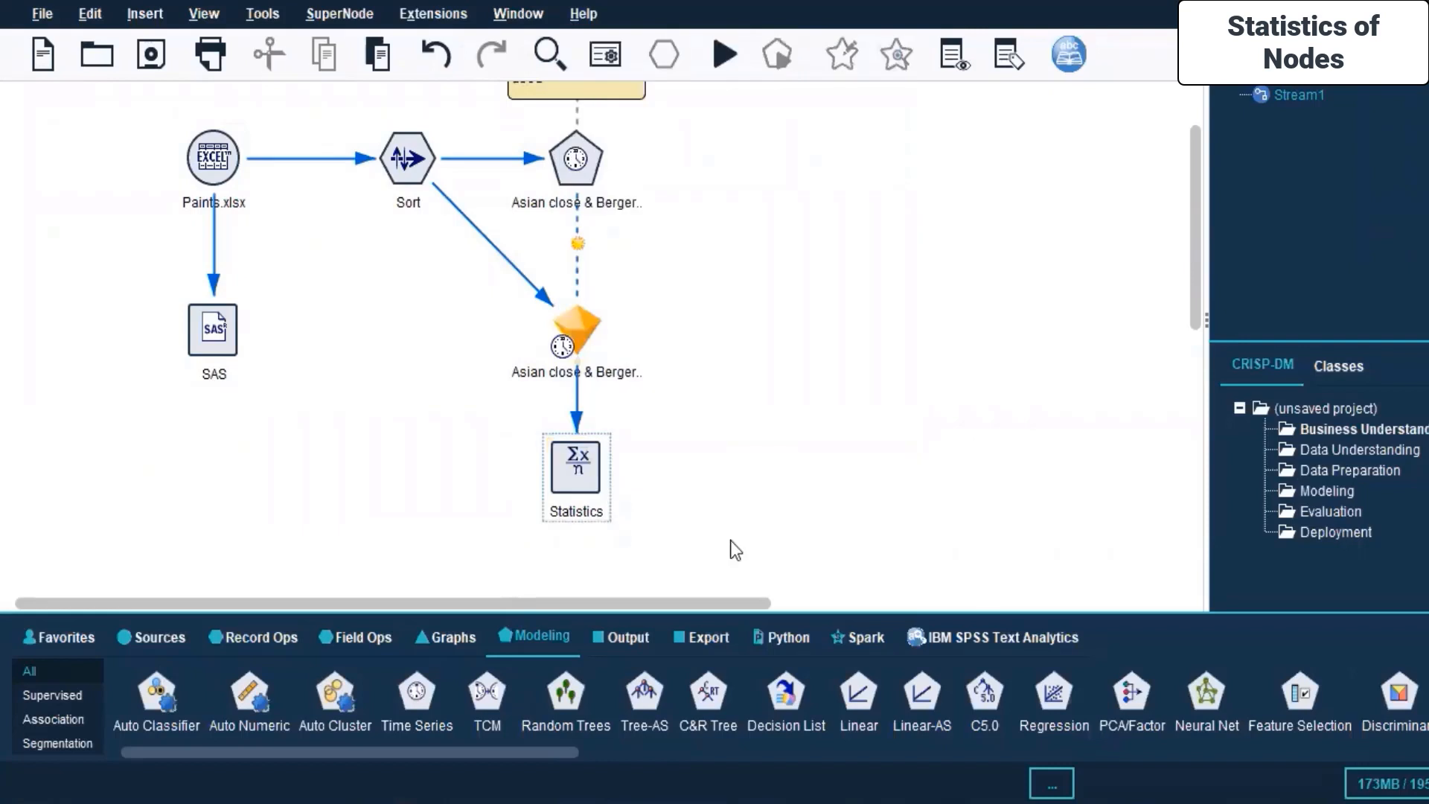
Step: Locate the Statistics node among the output nodes and return to the modeling nodes
click(618, 637)
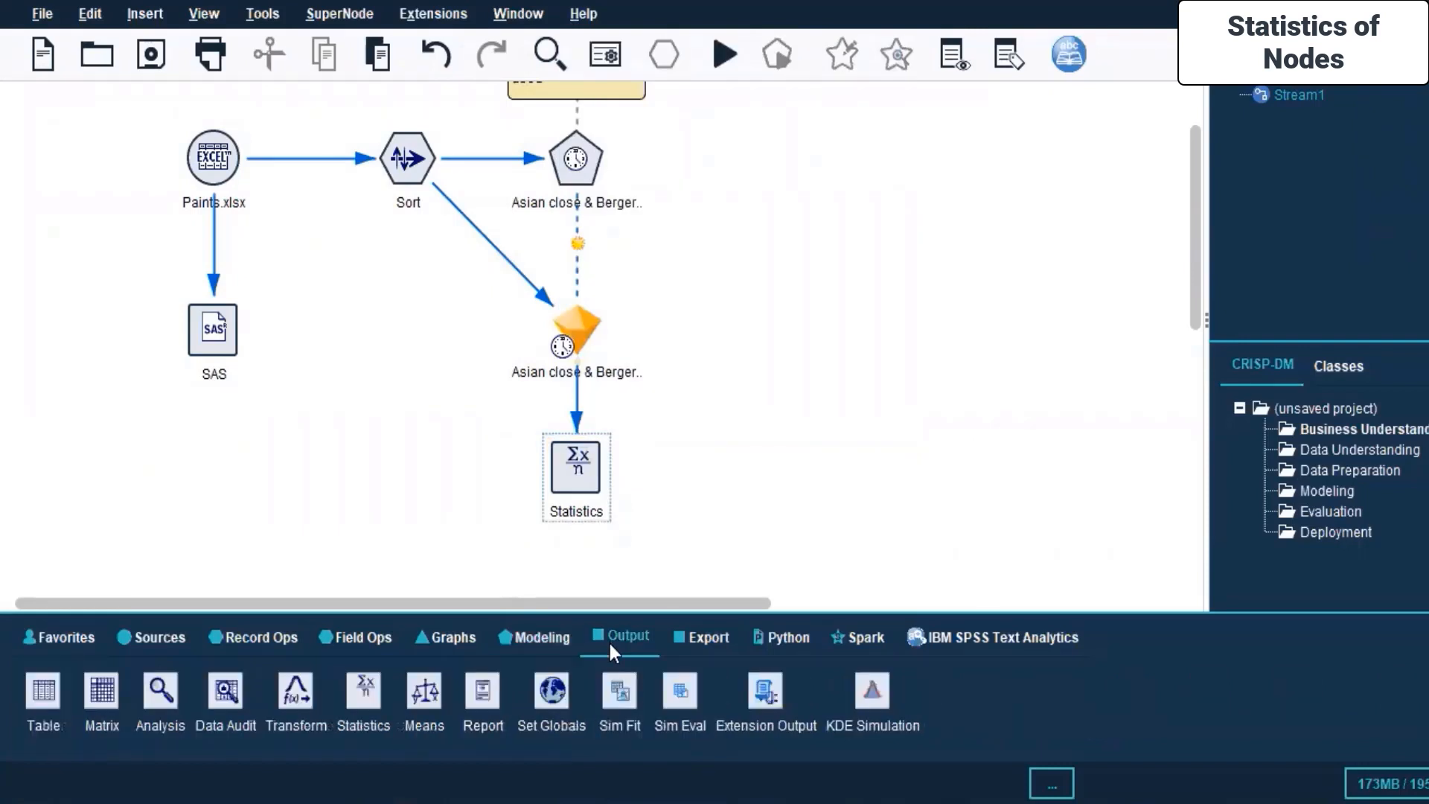
click(376, 691)
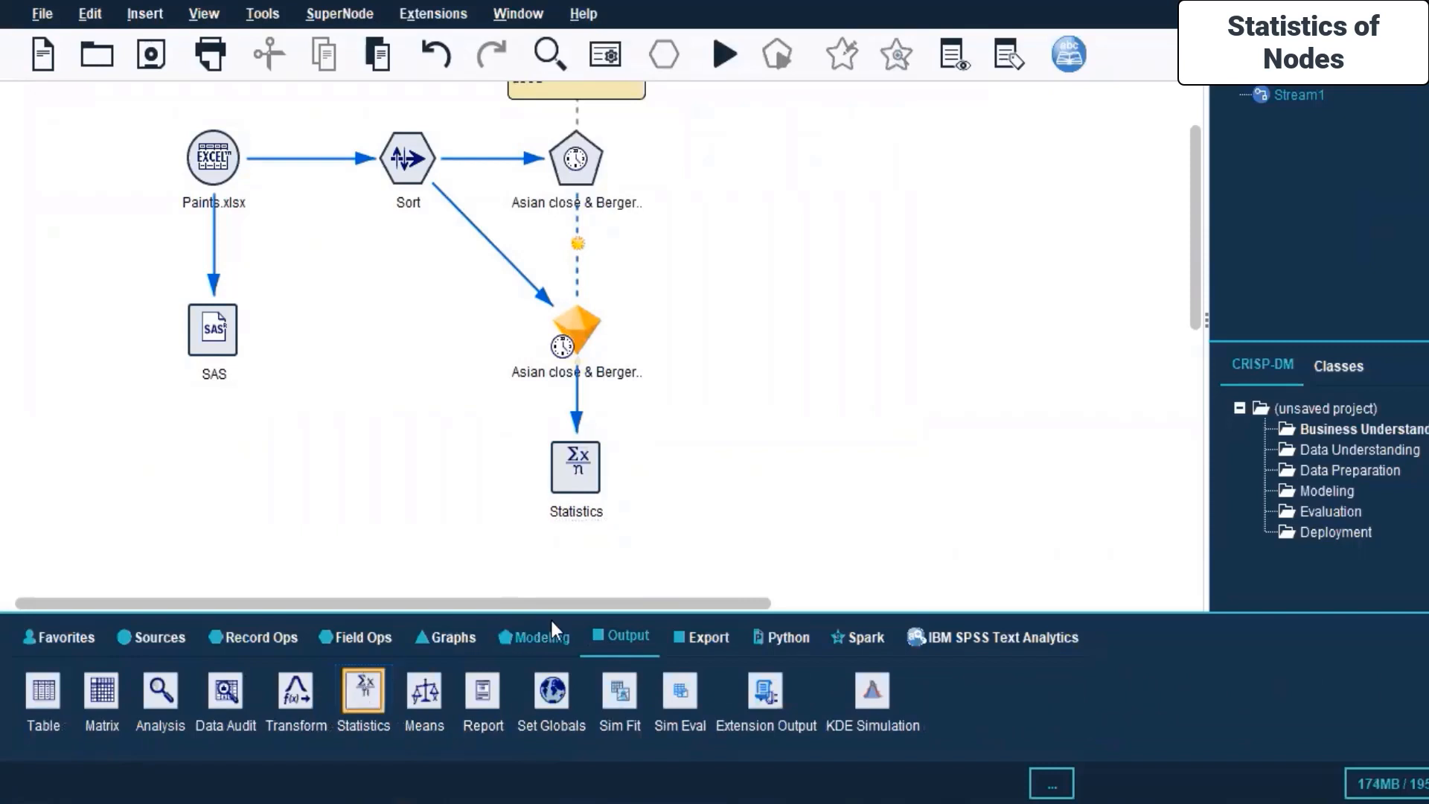
click(536, 636)
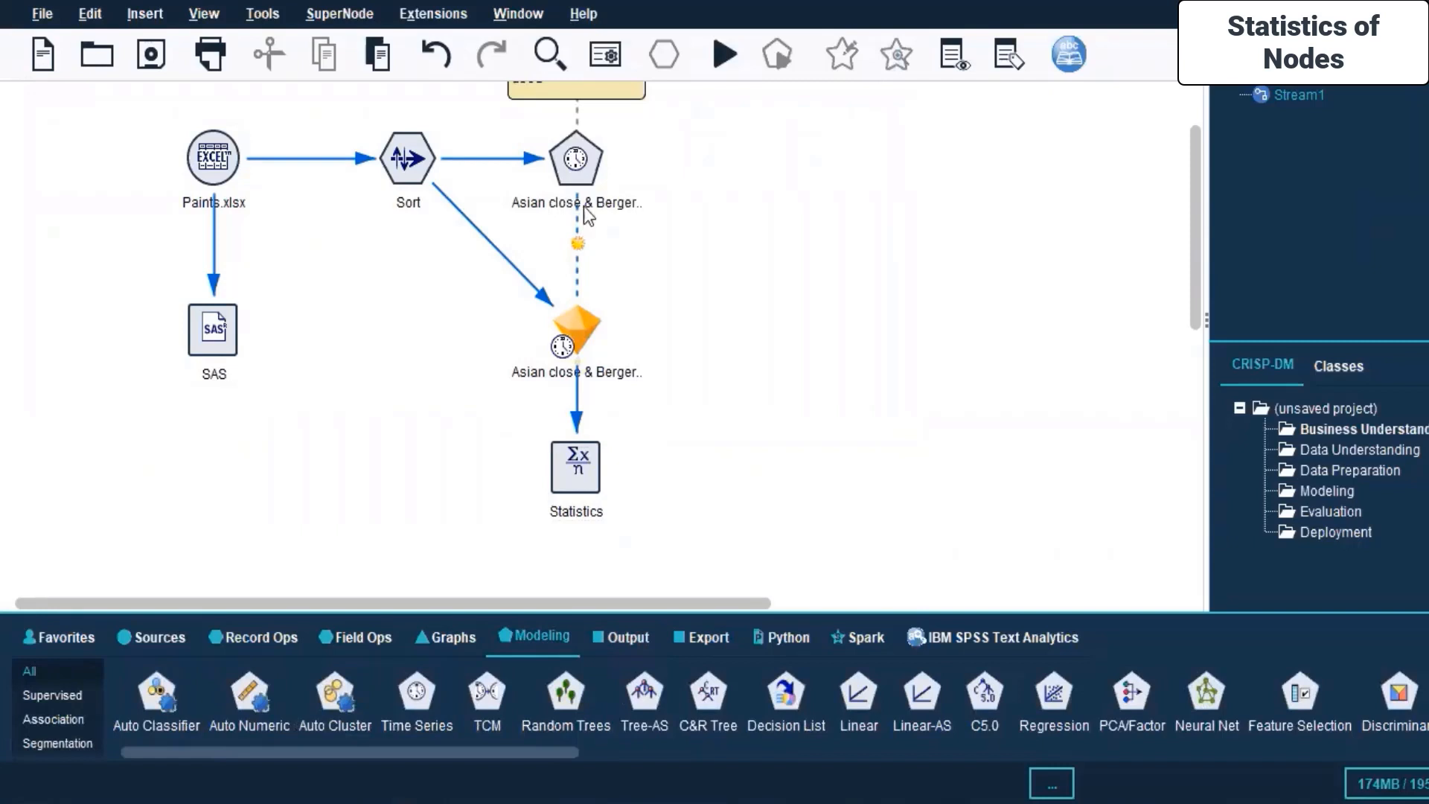
Step: Show the output and graph nodes, then highlight the models and their types topic in the course outline PDF
click(569, 163)
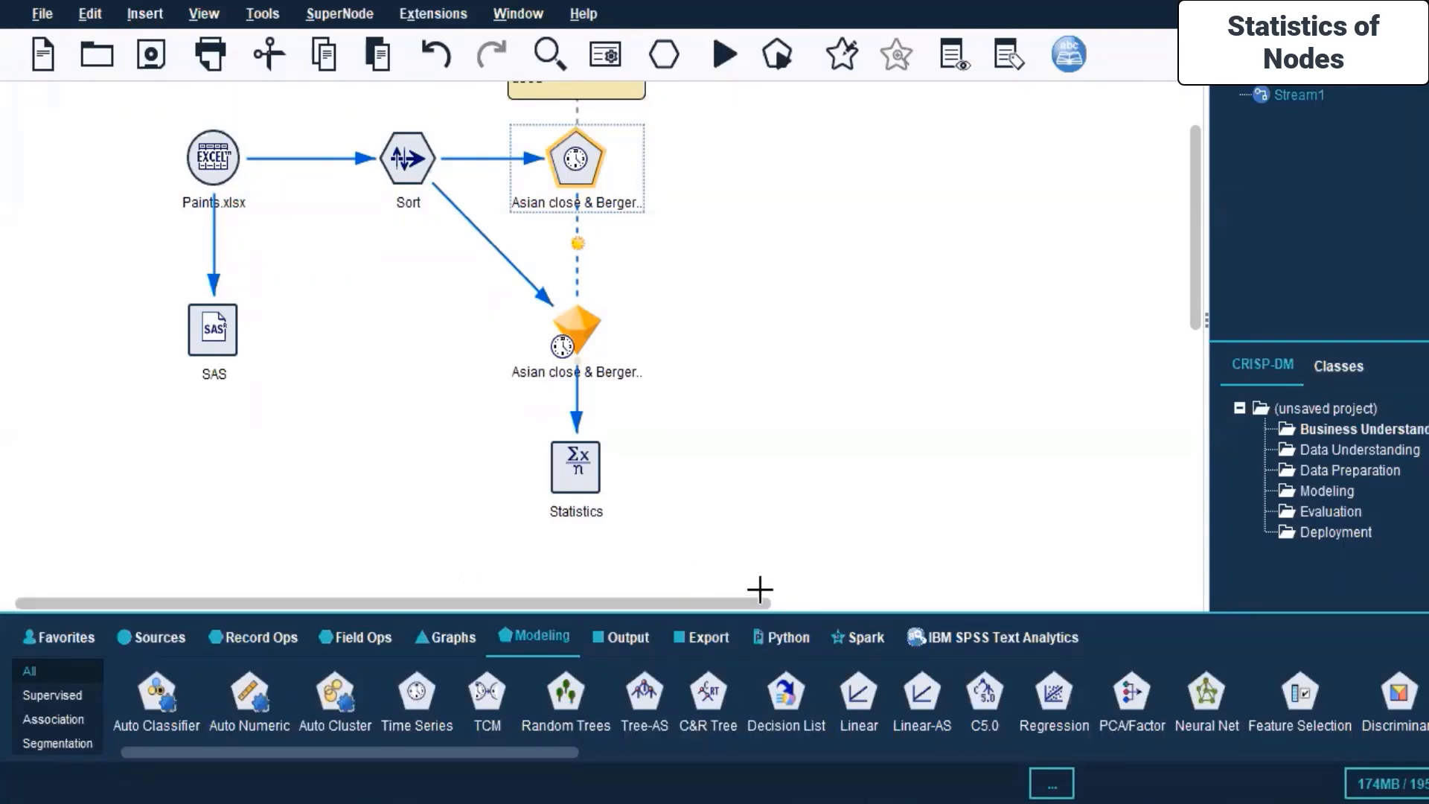
click(627, 640)
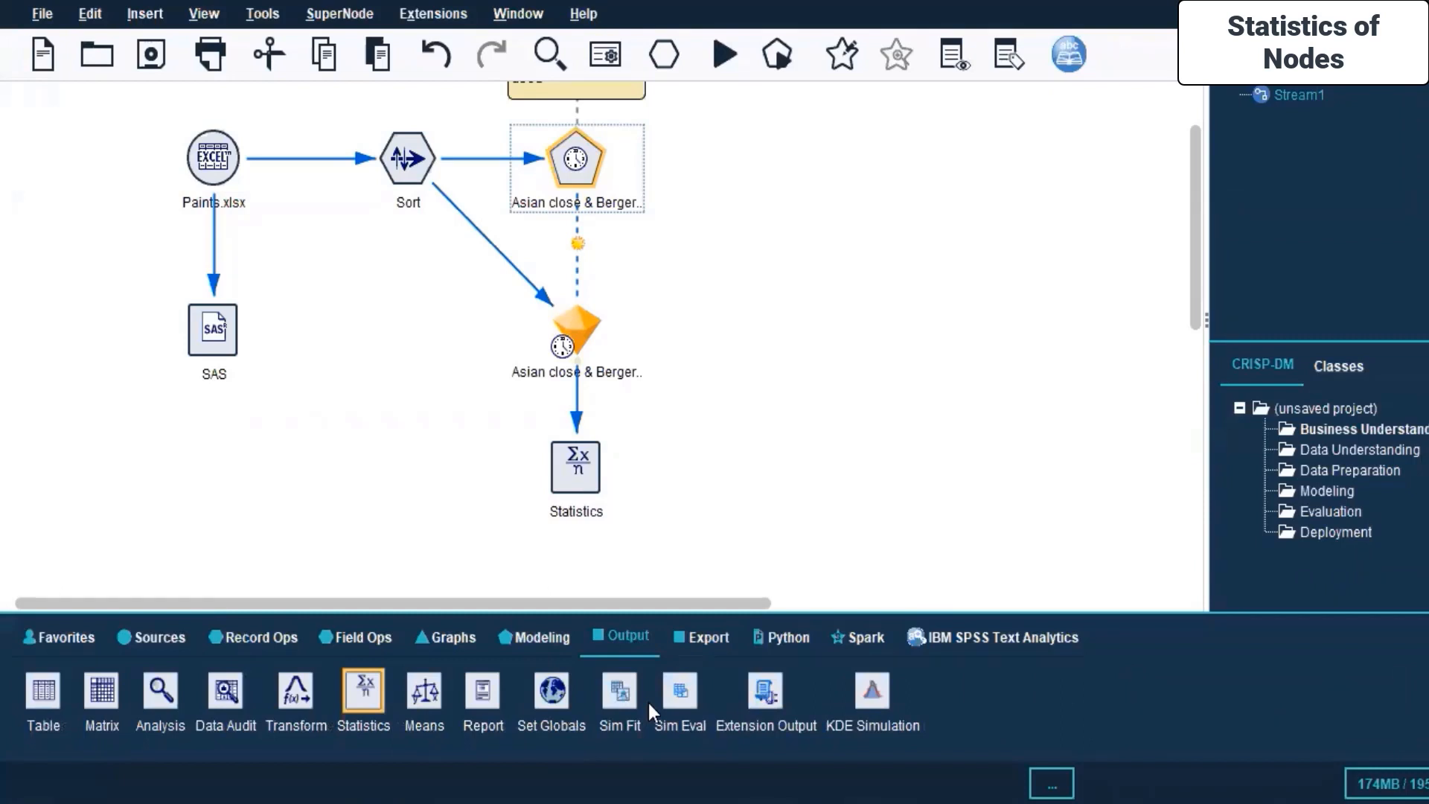
click(458, 640)
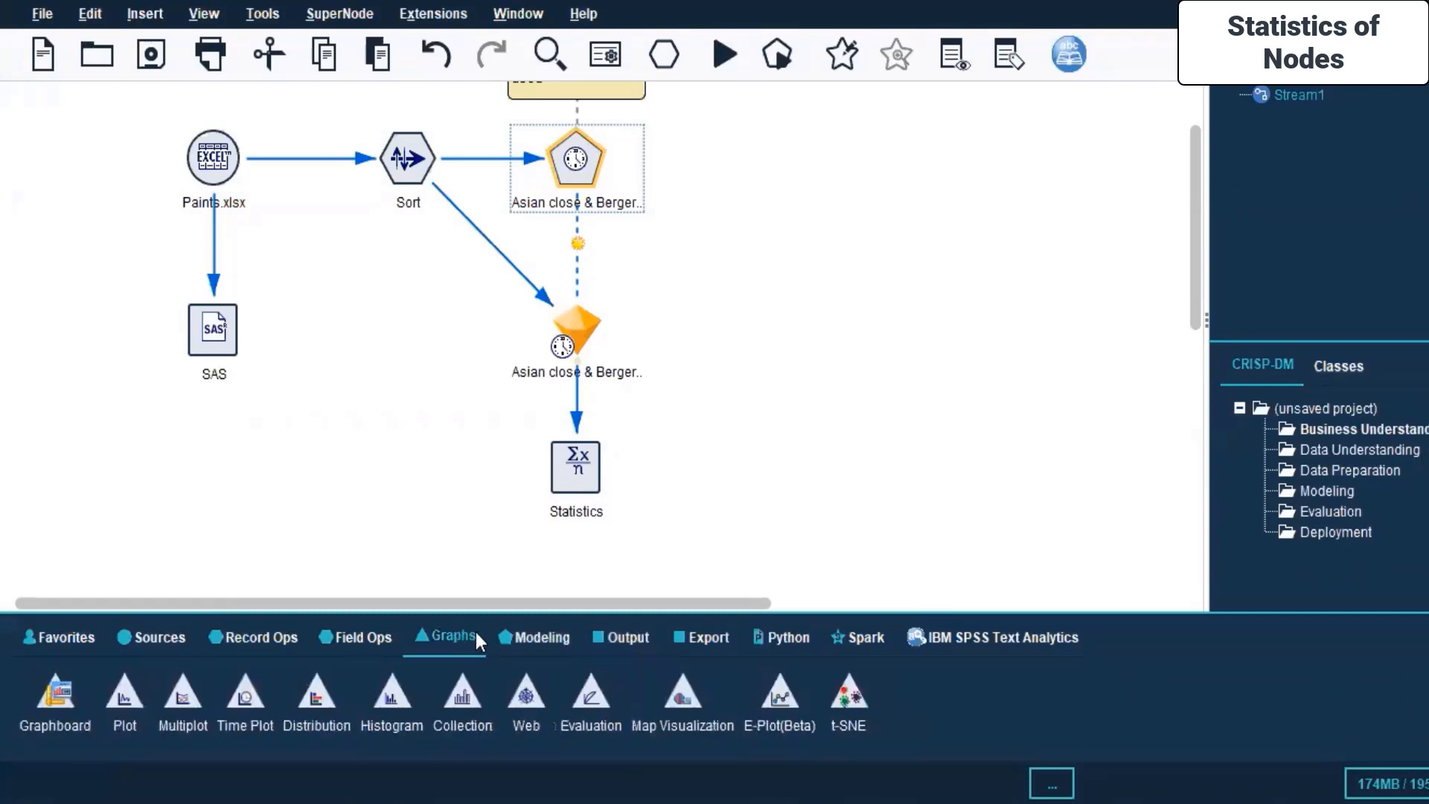
click(480, 704)
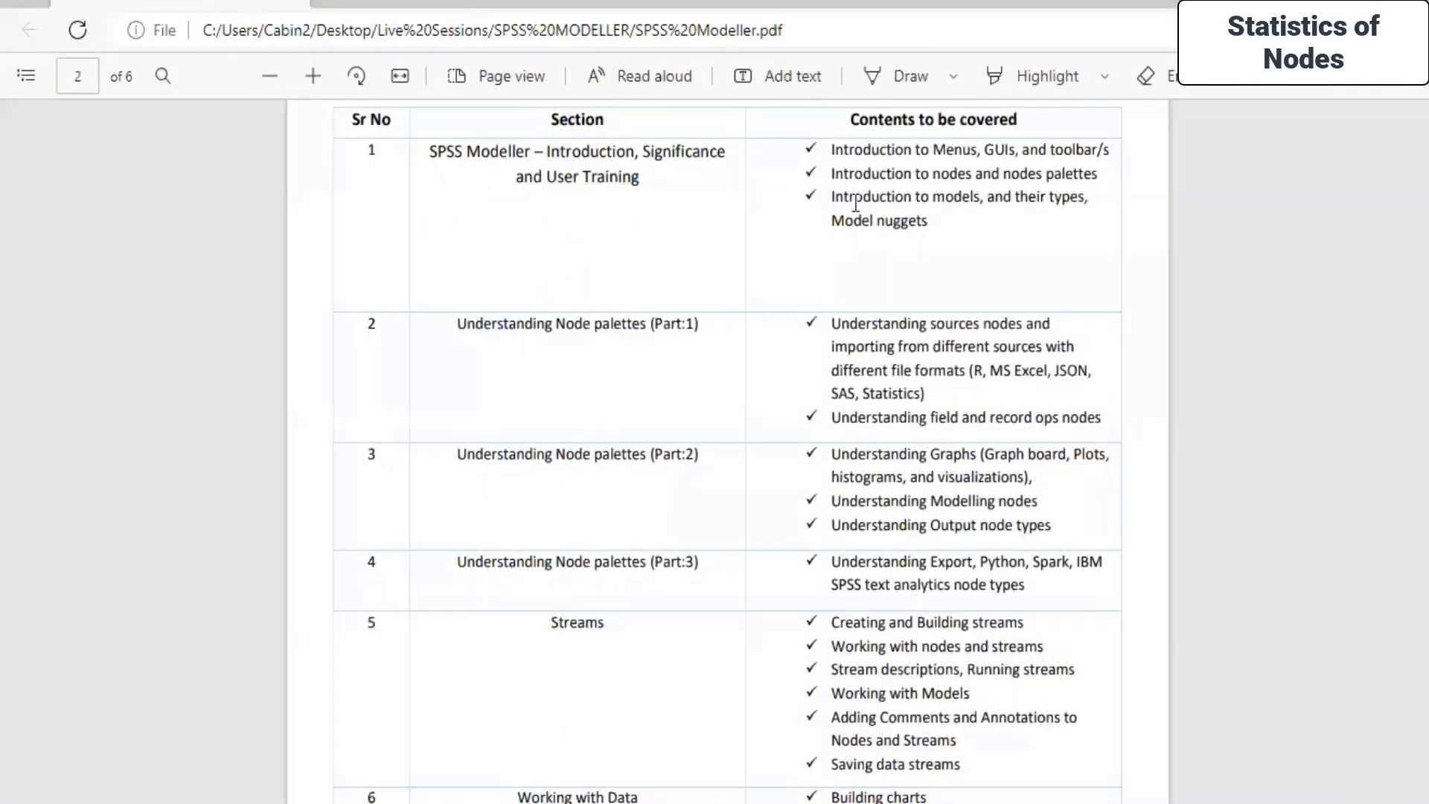
drag(856, 202, 1035, 198)
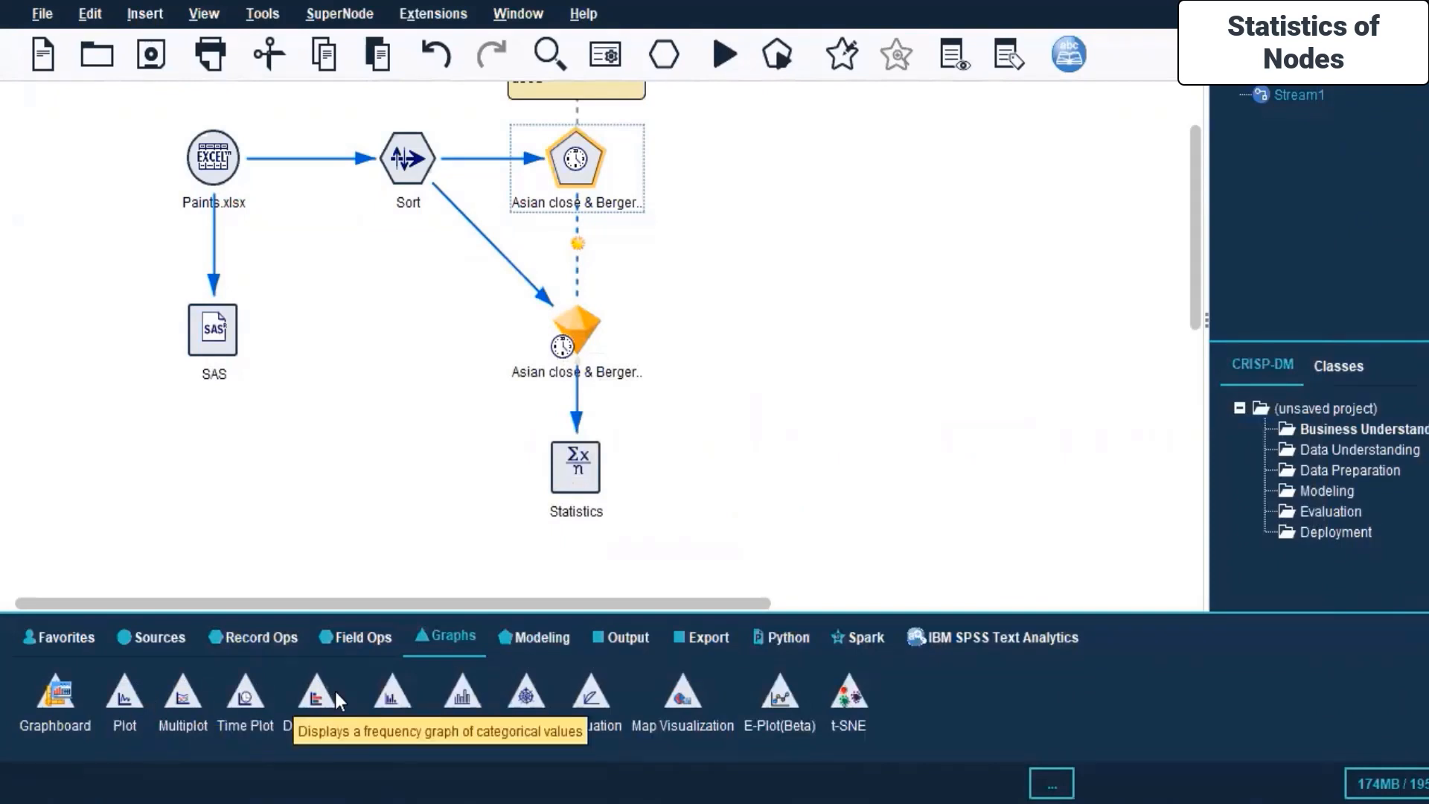
Step: Browse the modeling, output and export nodes, and point out the model nuggets topic in the course outline PDF
click(525, 630)
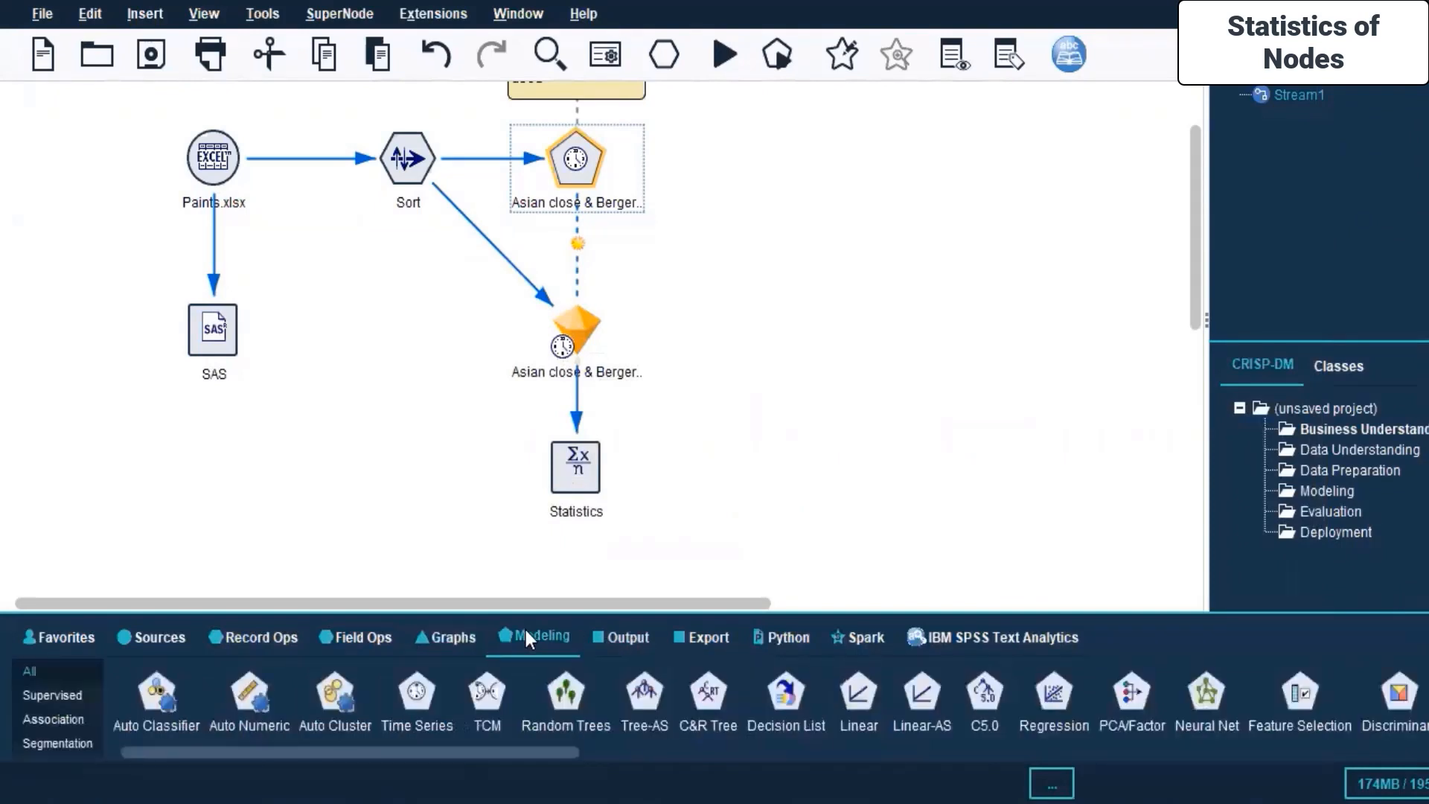
click(628, 630)
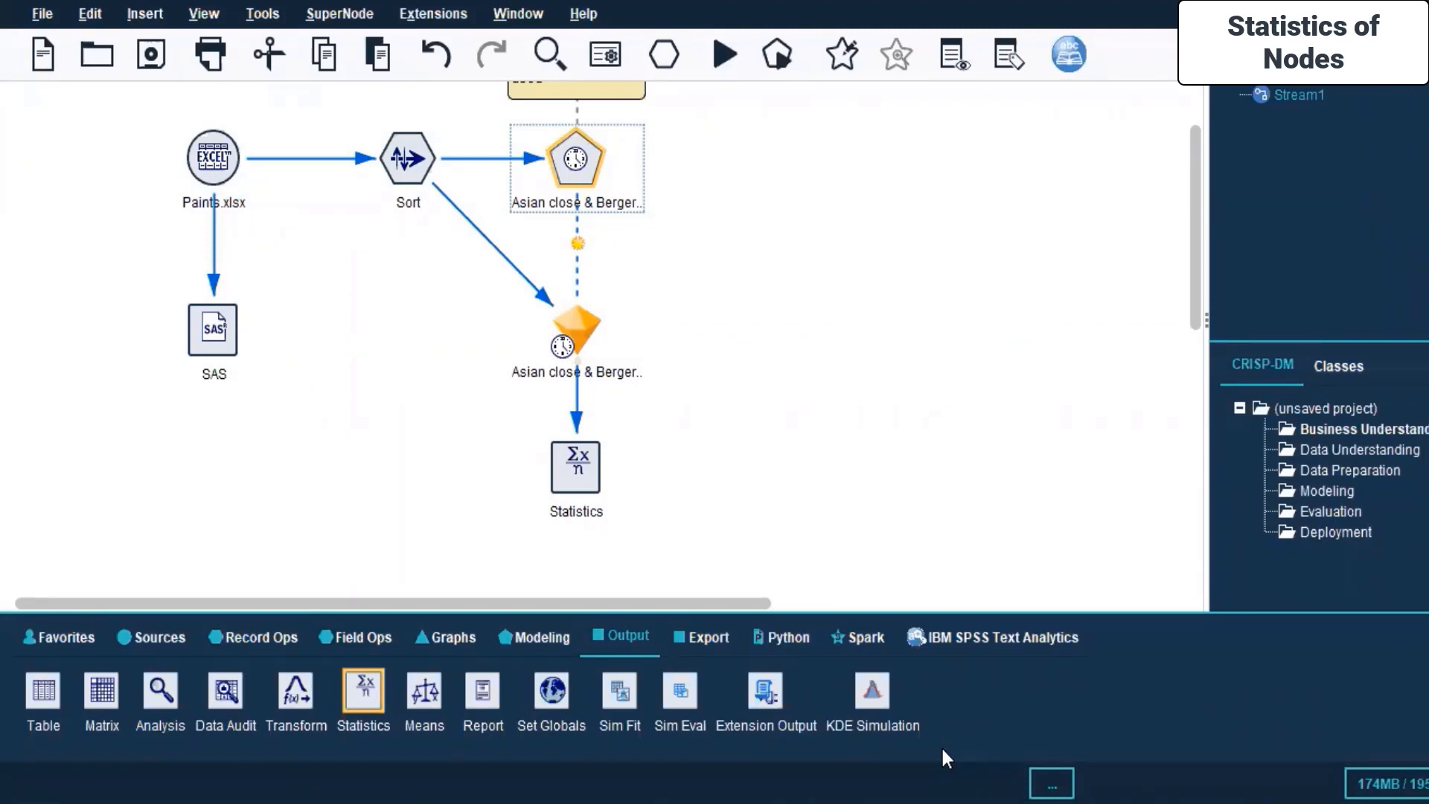
click(695, 636)
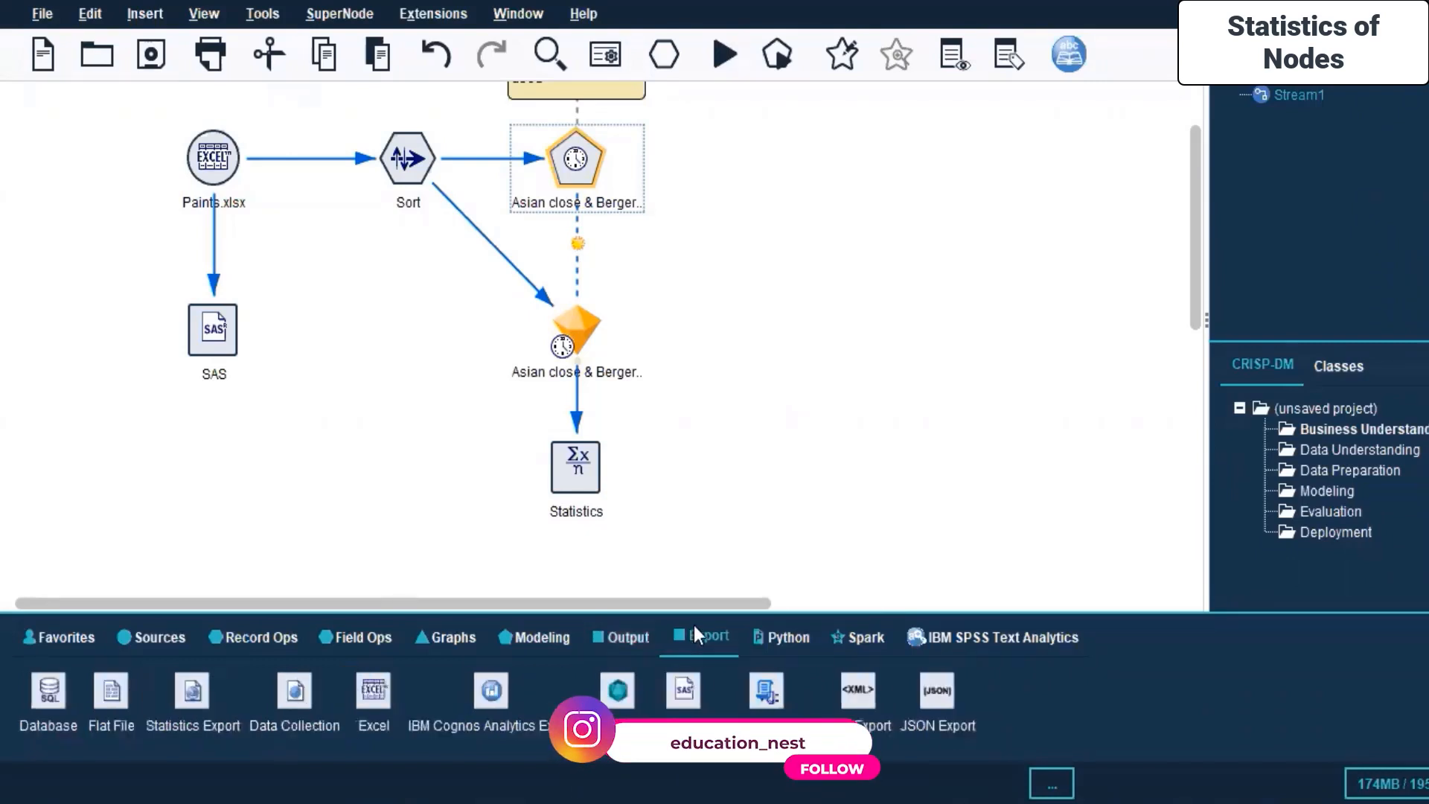
click(351, 717)
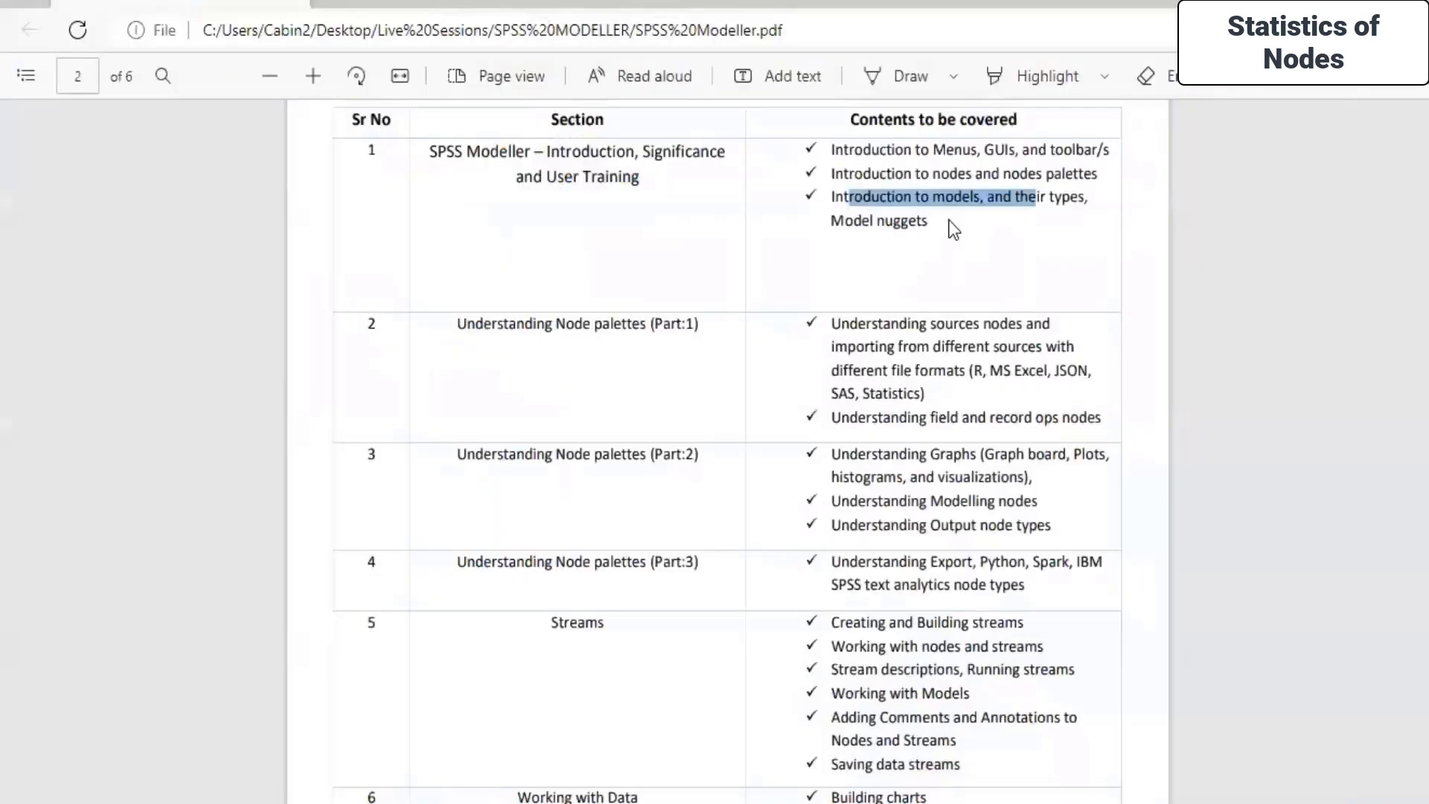
click(948, 226)
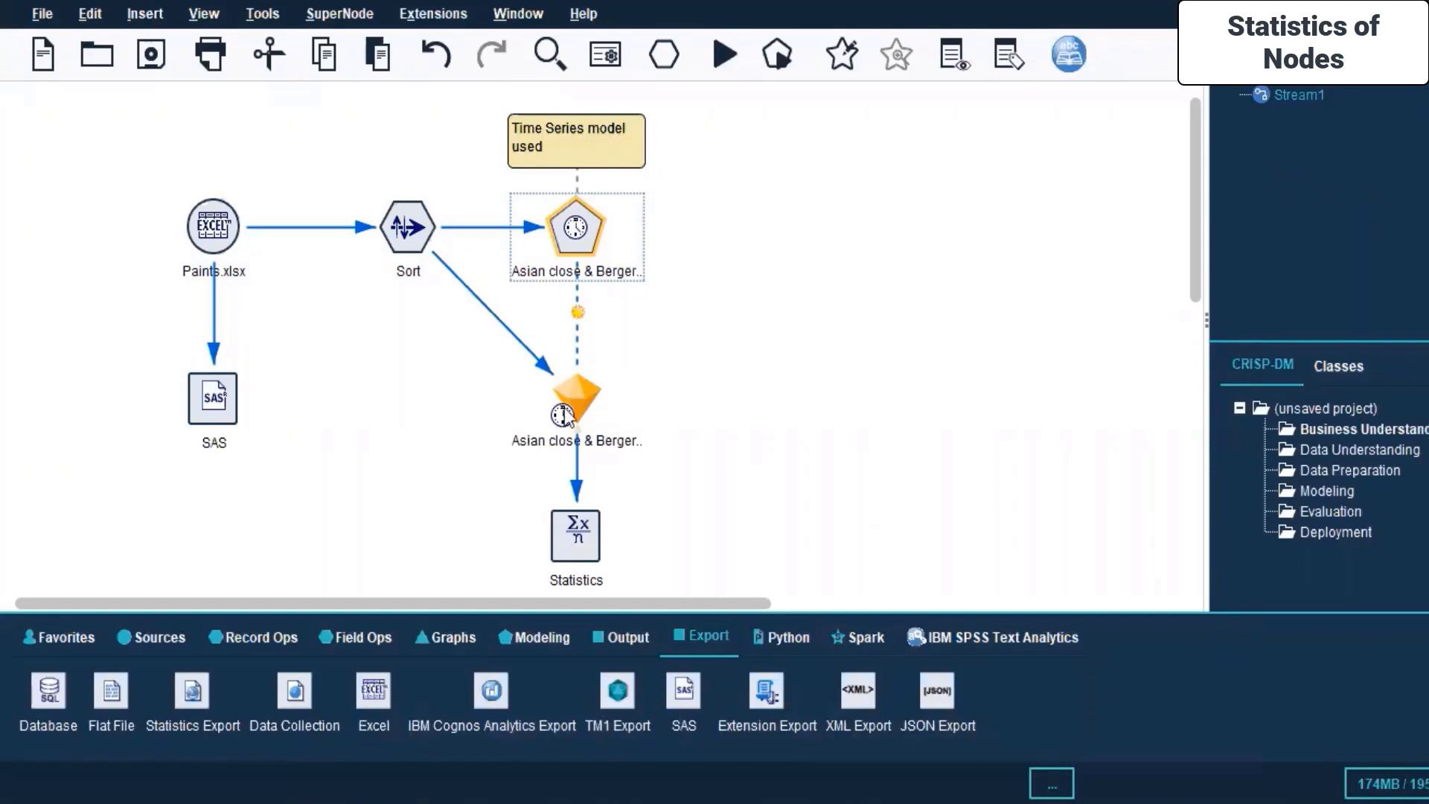
Step: Place a second Statistics node below the Sort node and undo the placement
click(392, 350)
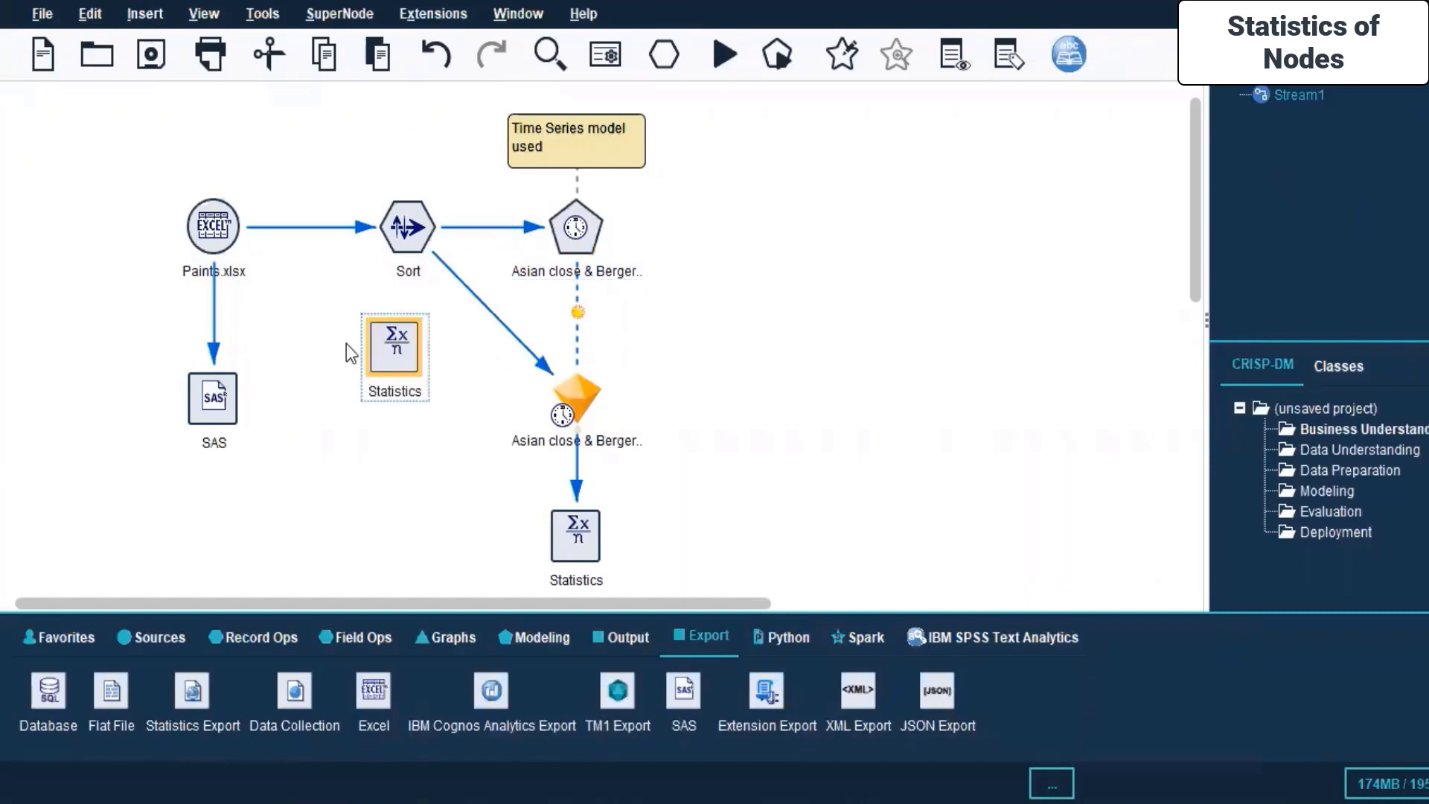
key(ctrl+z)
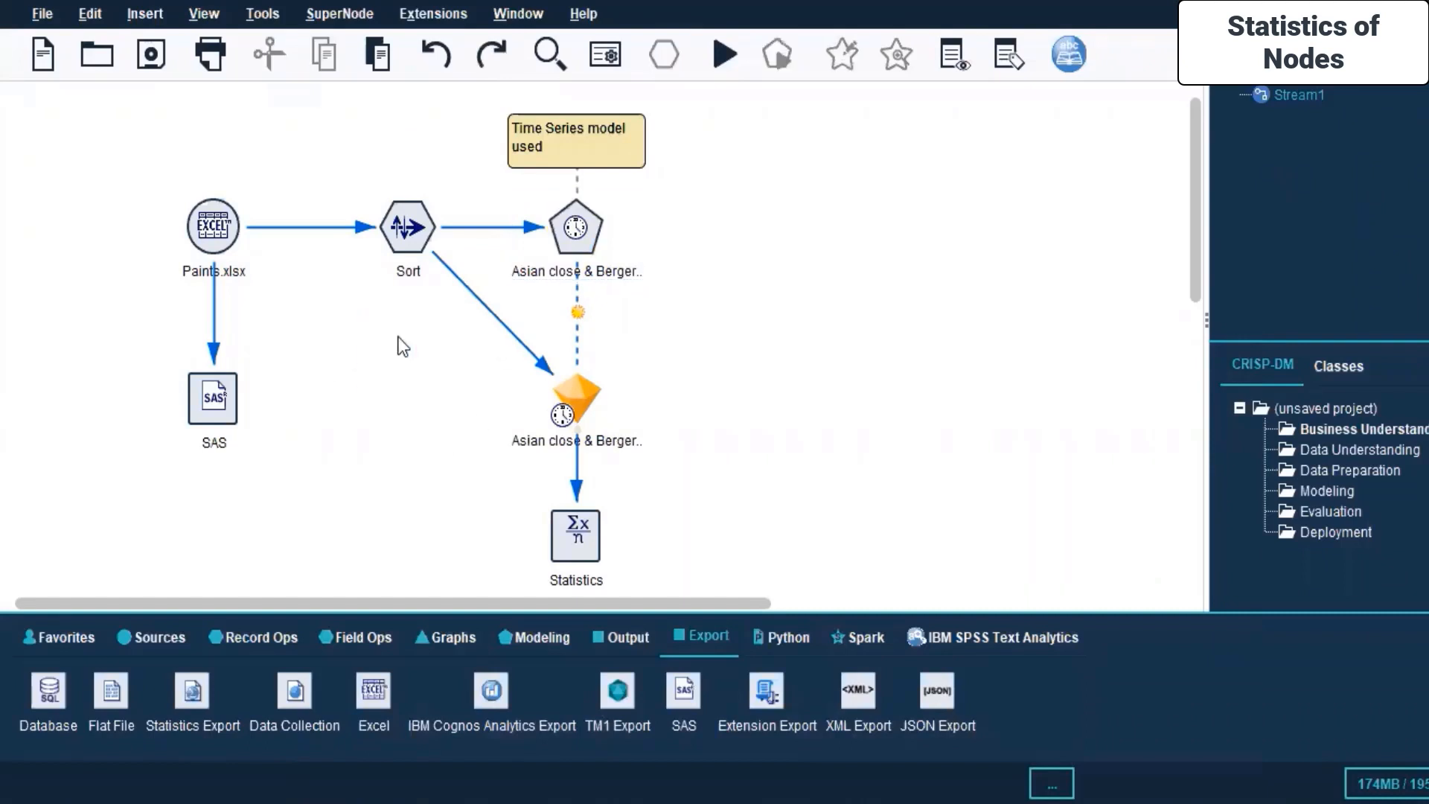
Step: Run the whole stream and accept overwriting the SAS node's sasexp.sd2 file
click(231, 242)
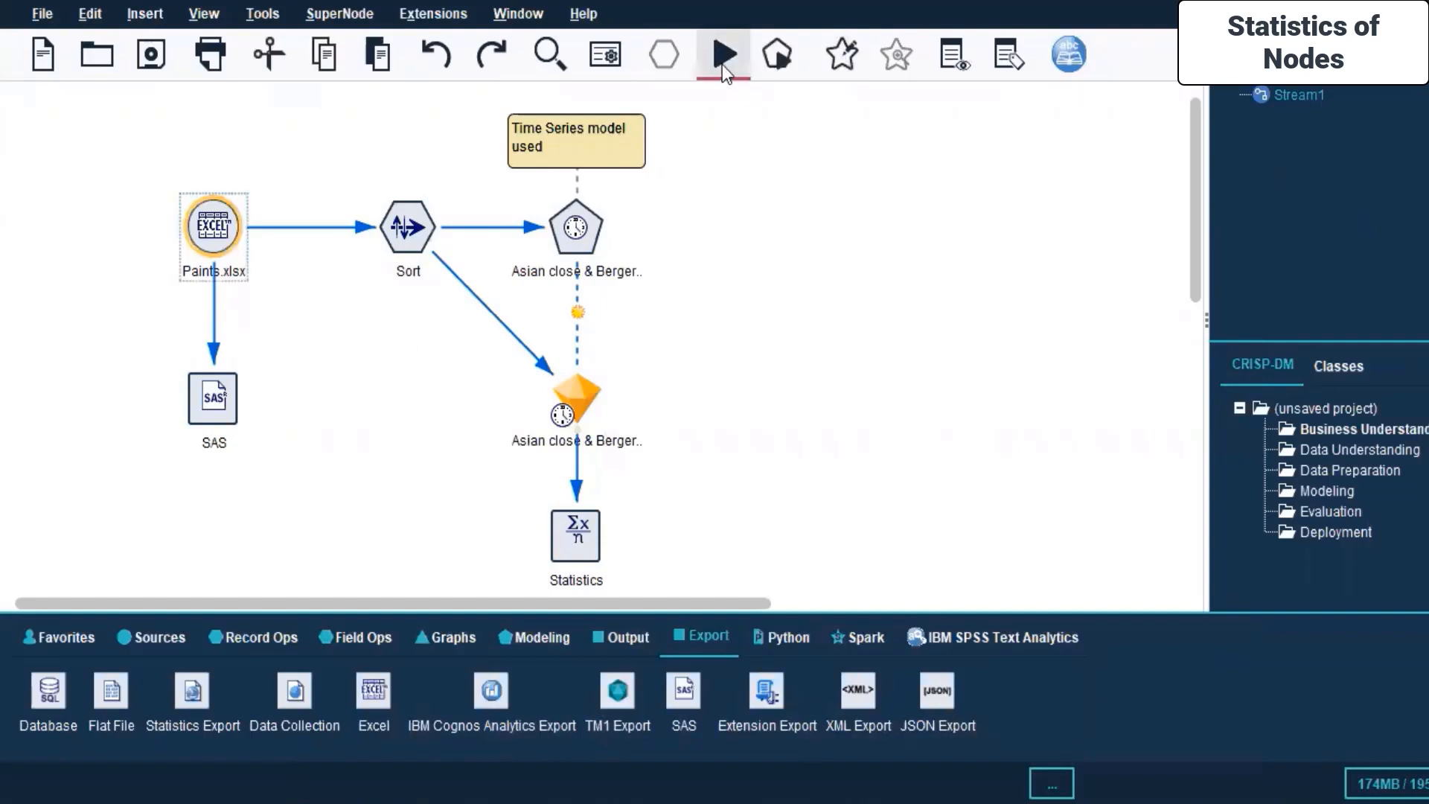
click(338, 361)
click(196, 245)
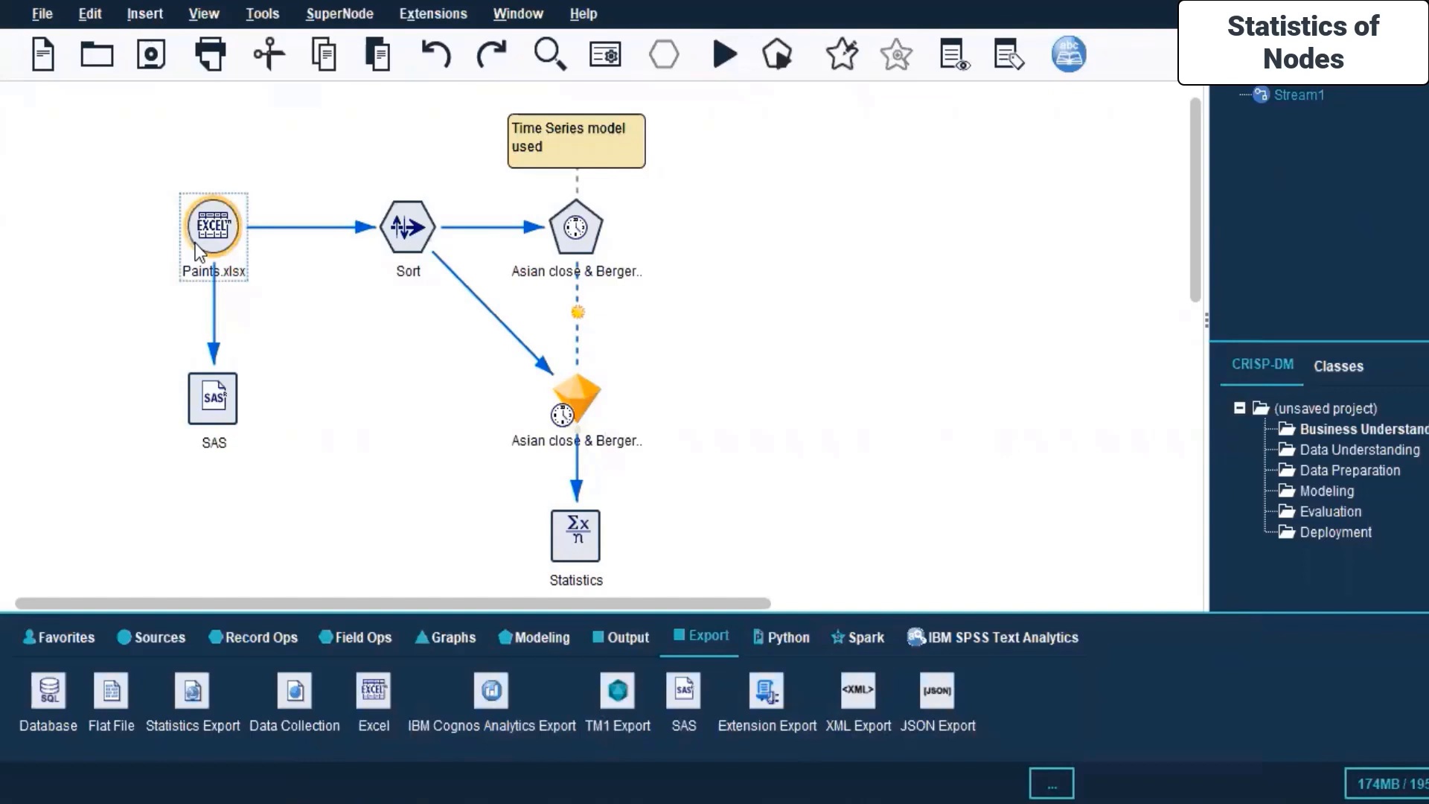
click(712, 66)
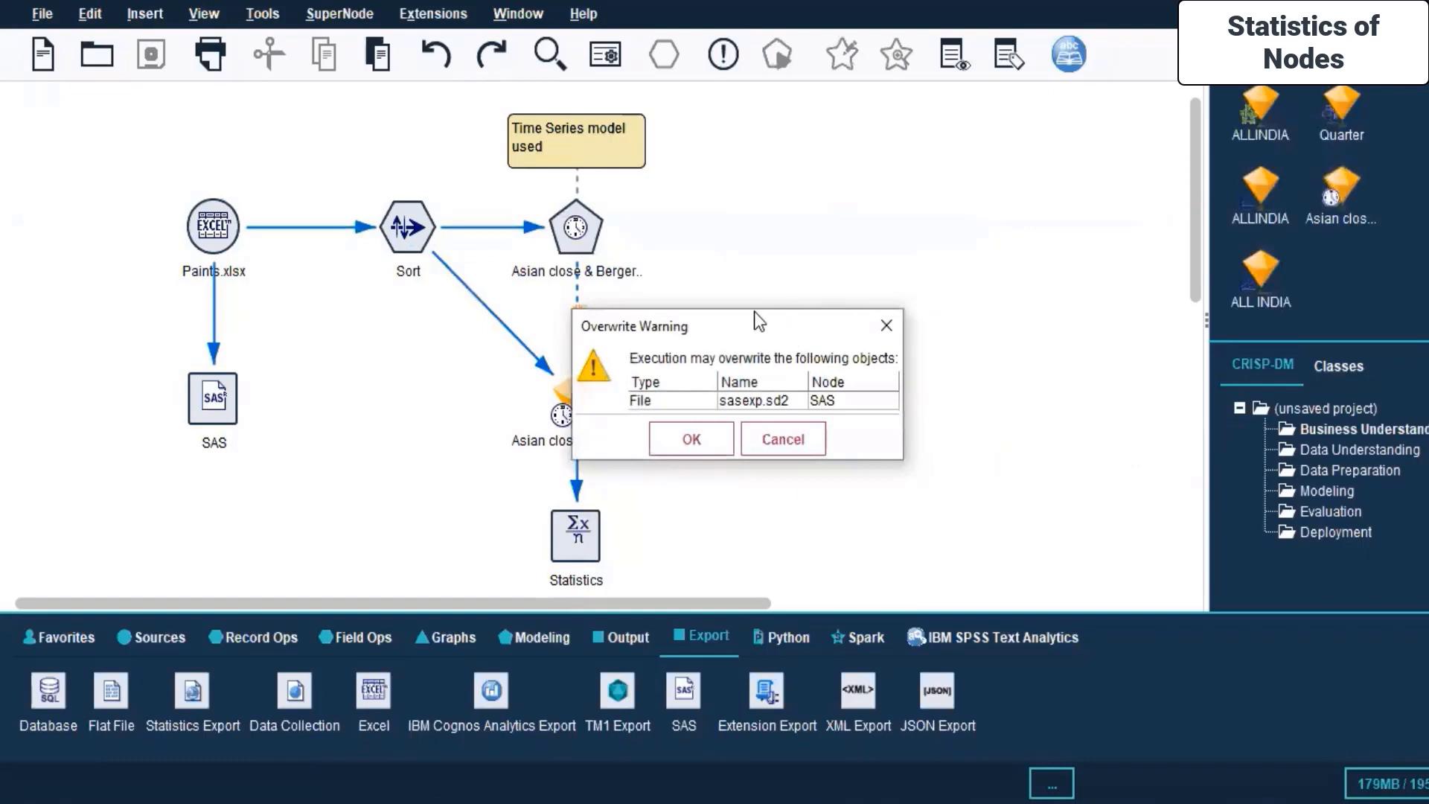
drag(754, 313, 970, 190)
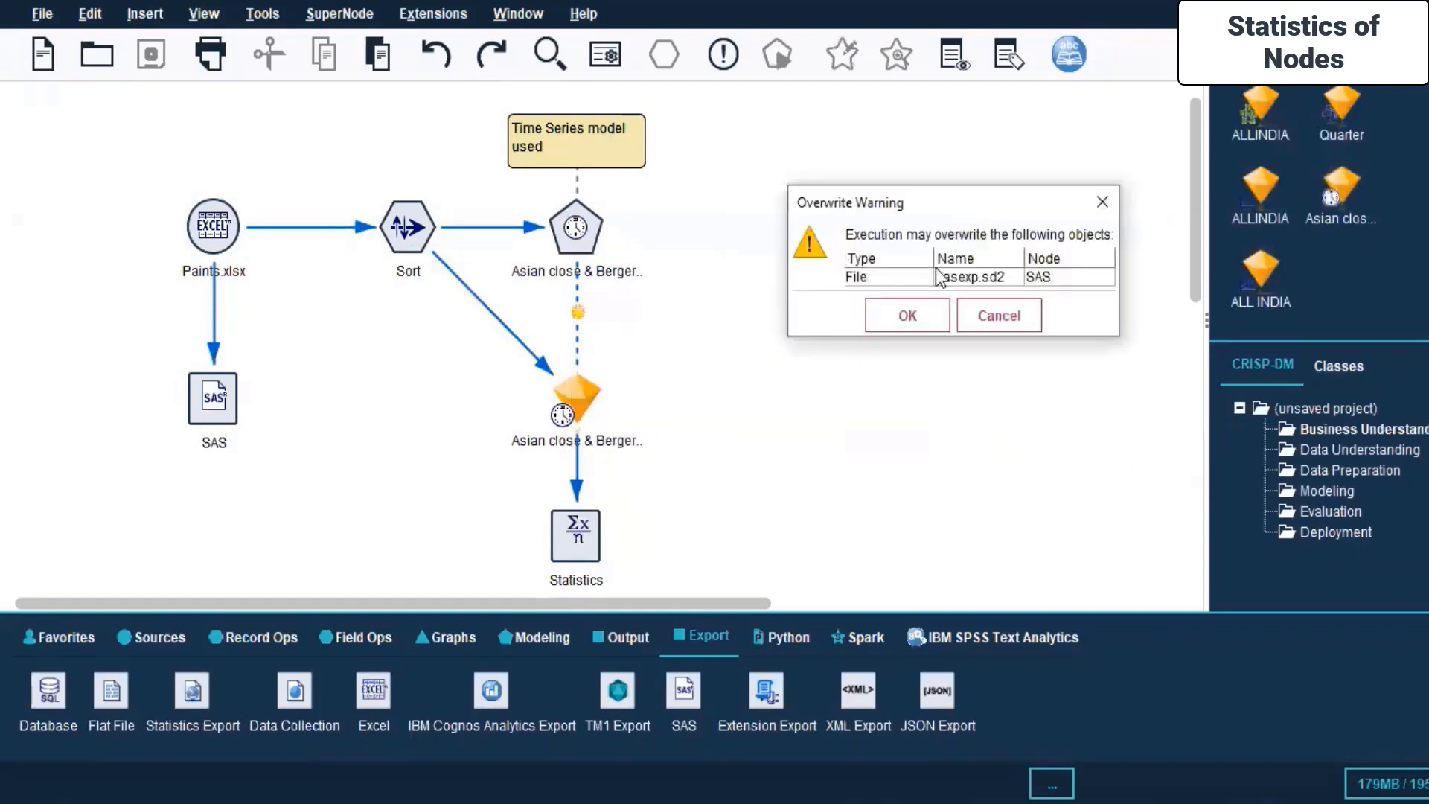
click(921, 318)
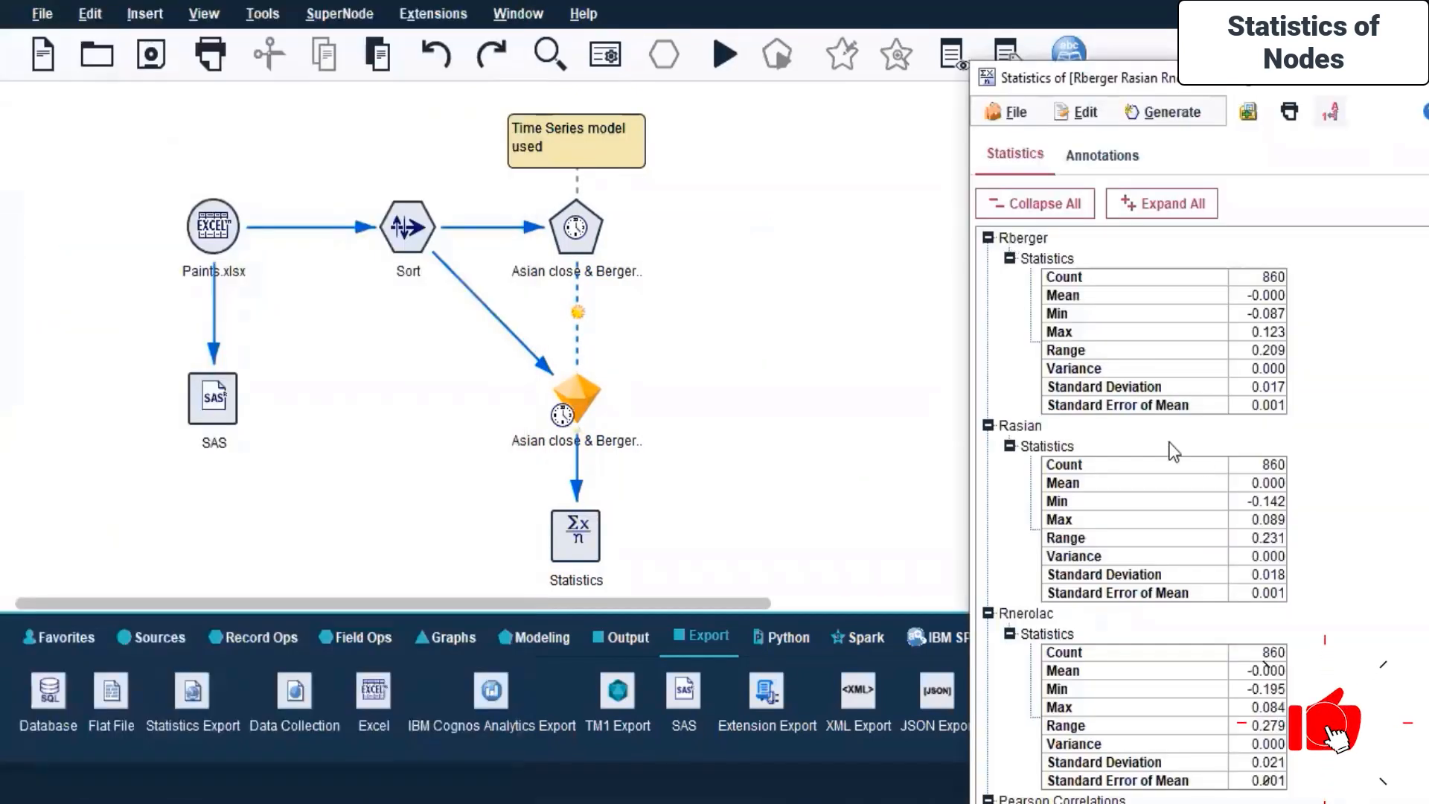
Step: Review the statistics report for Rberger, Rasian and Rnerolac, highlight the Rasian table and close the report
scroll(1176, 392, down, 2)
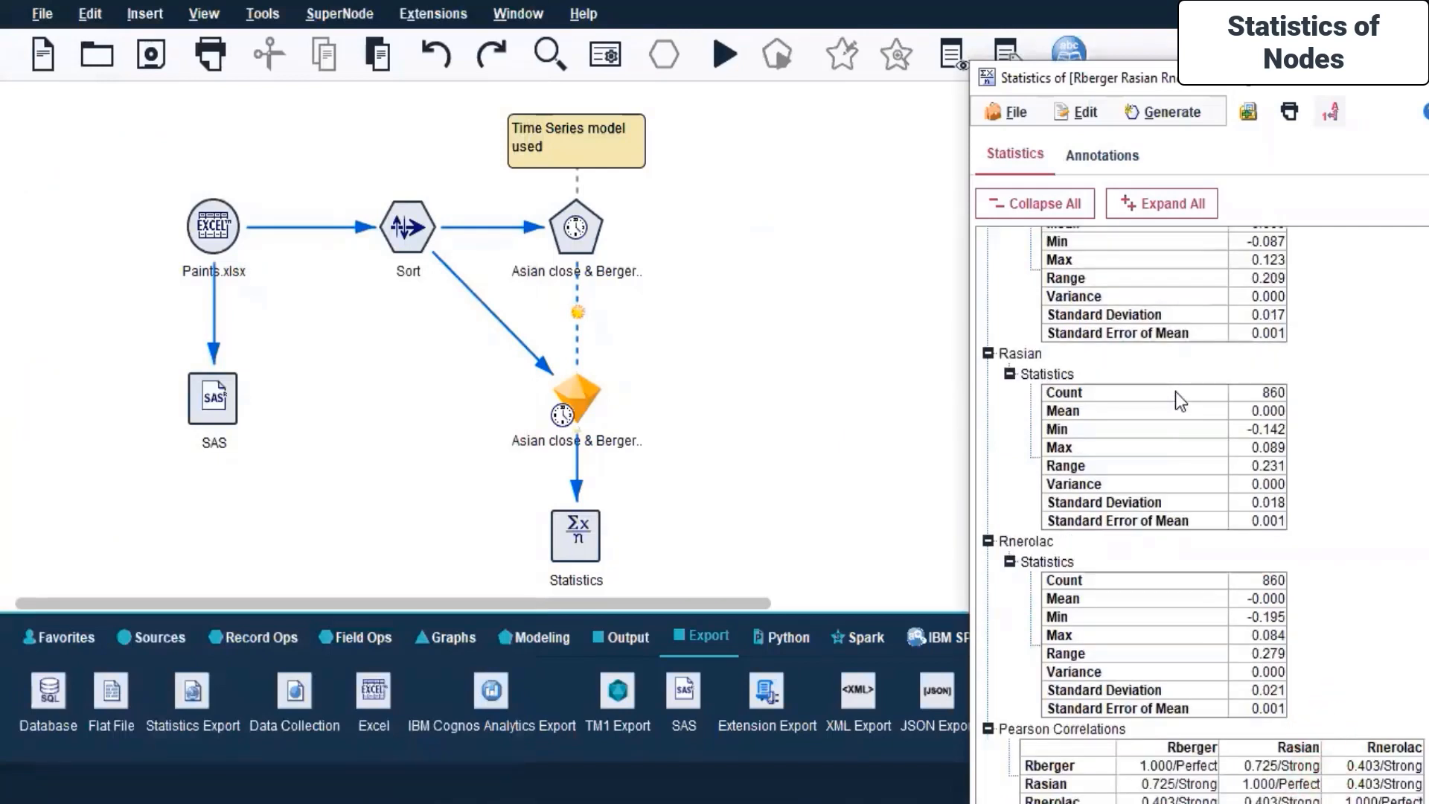
click(582, 244)
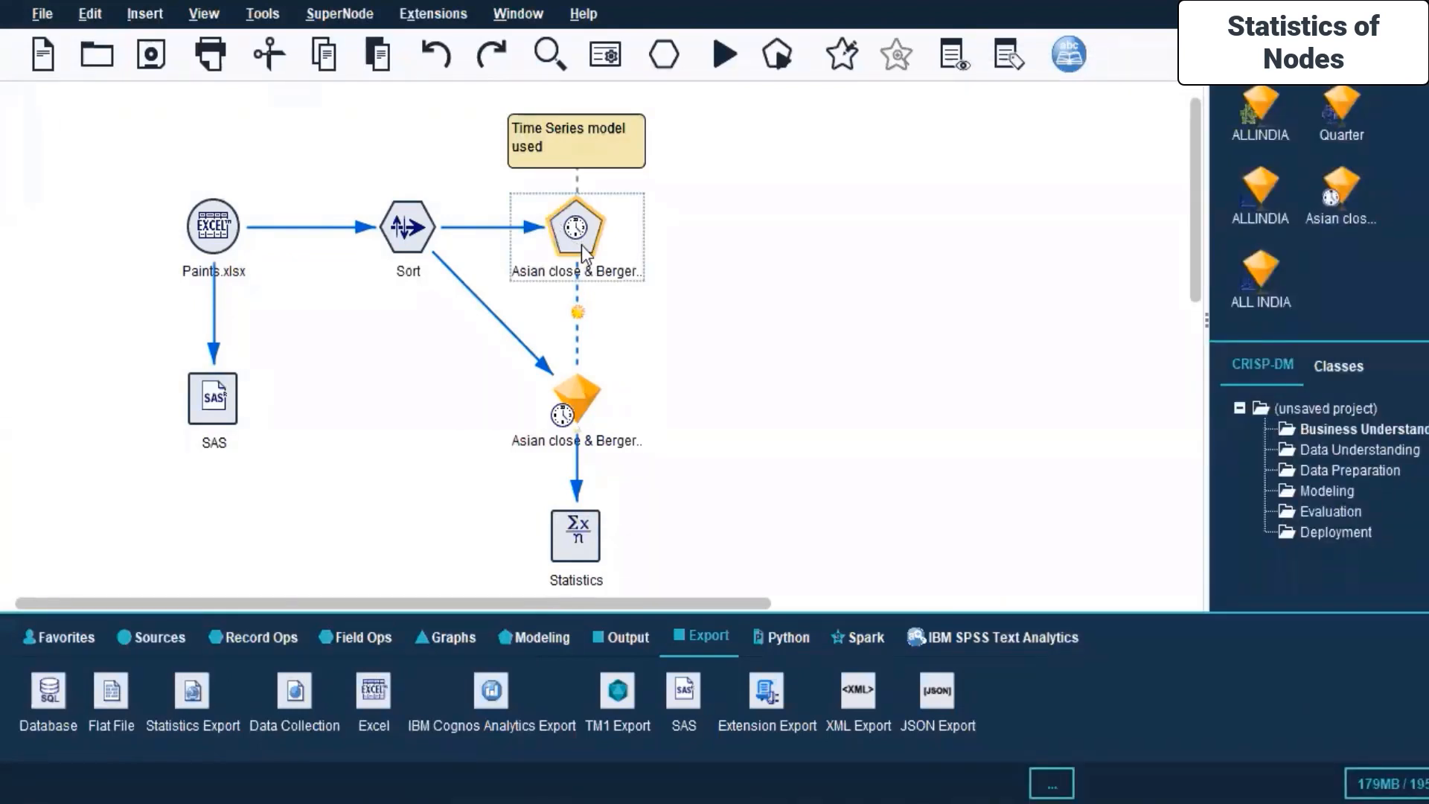
mouse_move(778, 802)
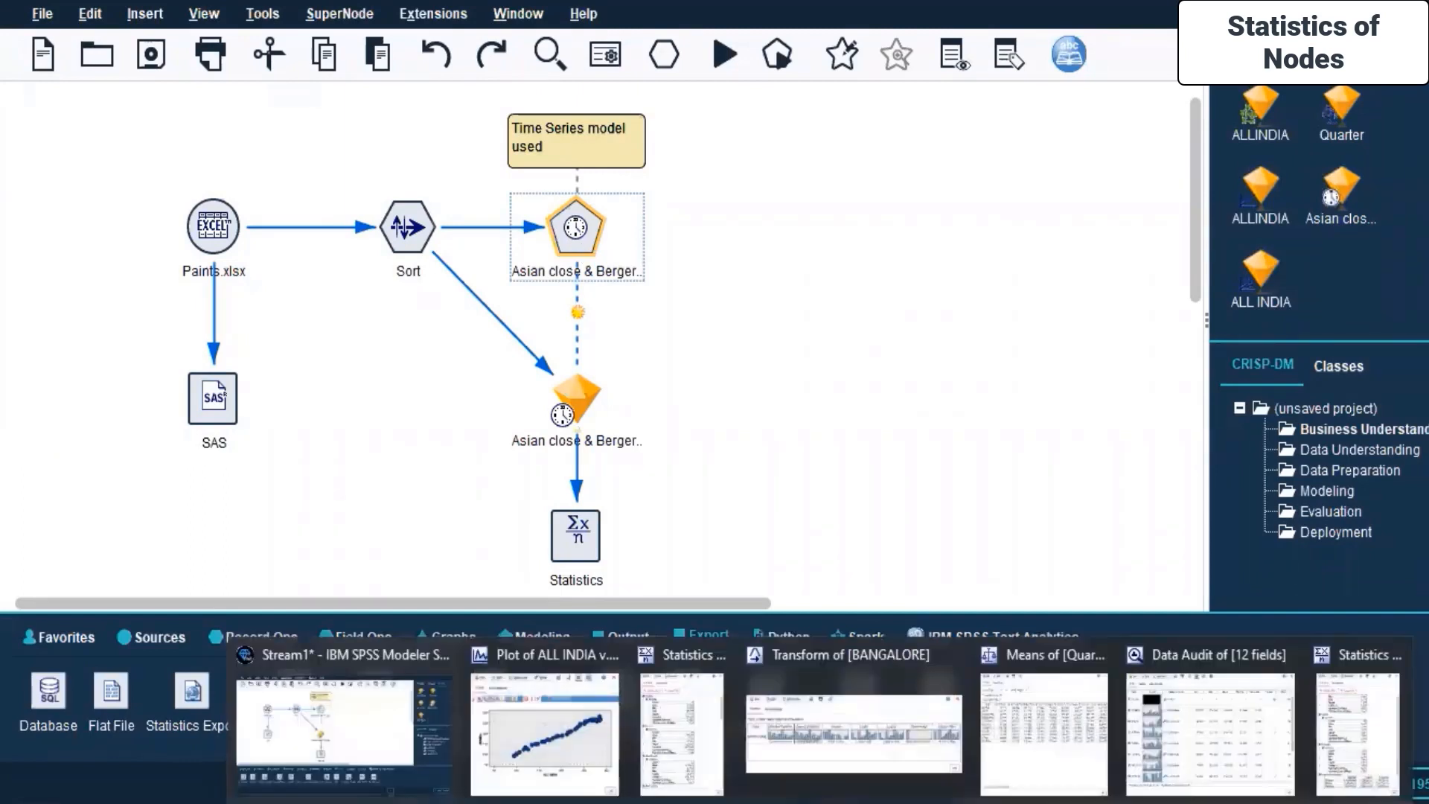
click(1361, 717)
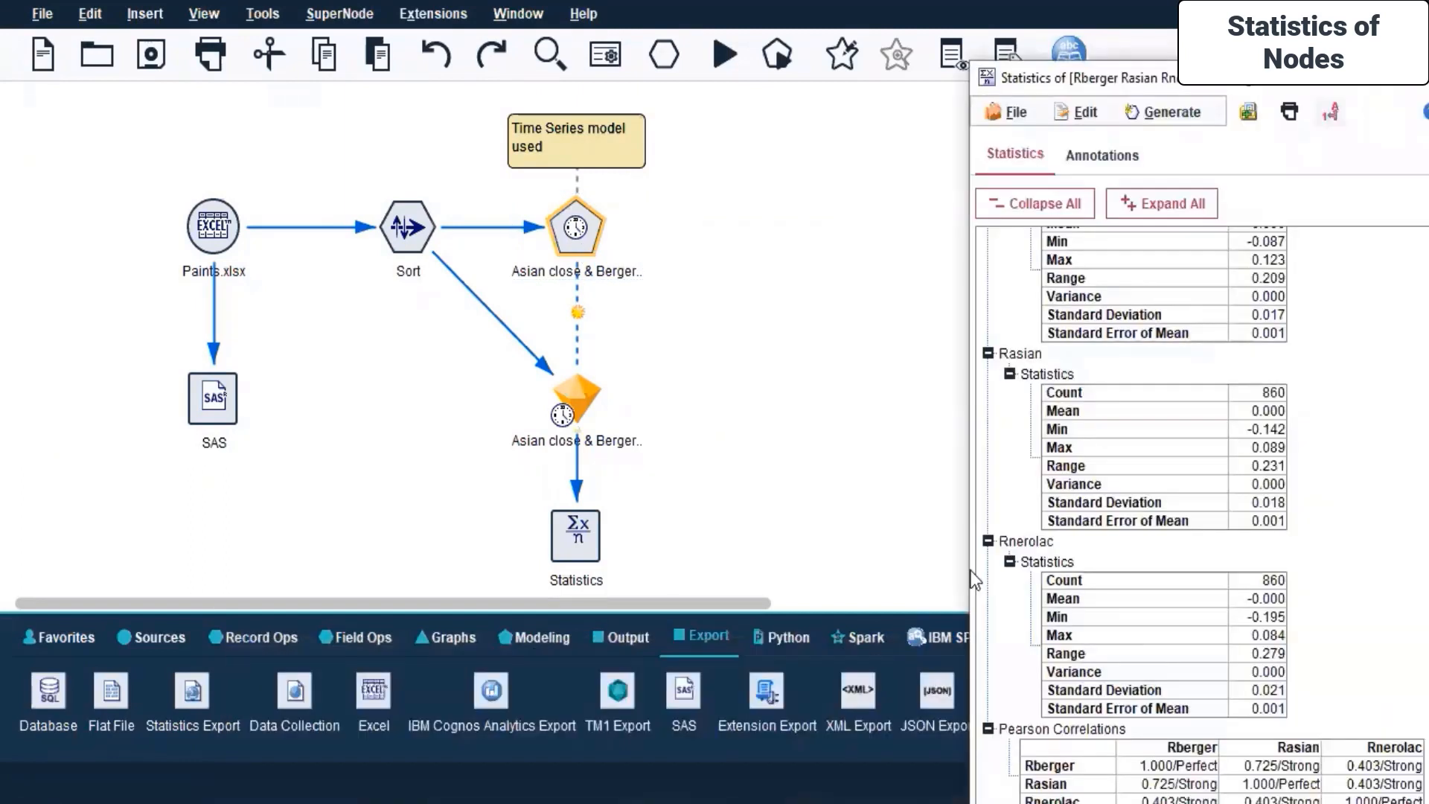
click(1127, 465)
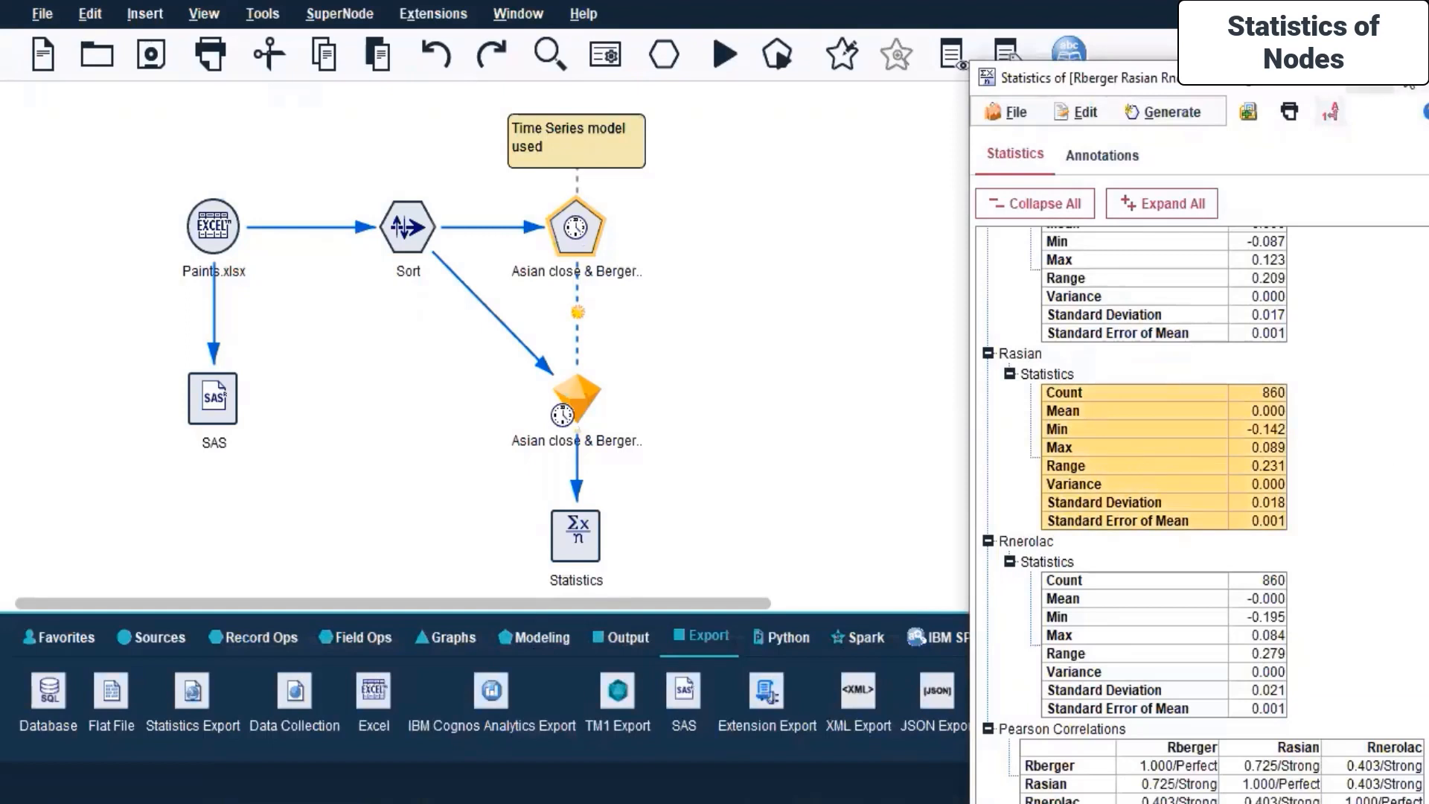
click(1408, 71)
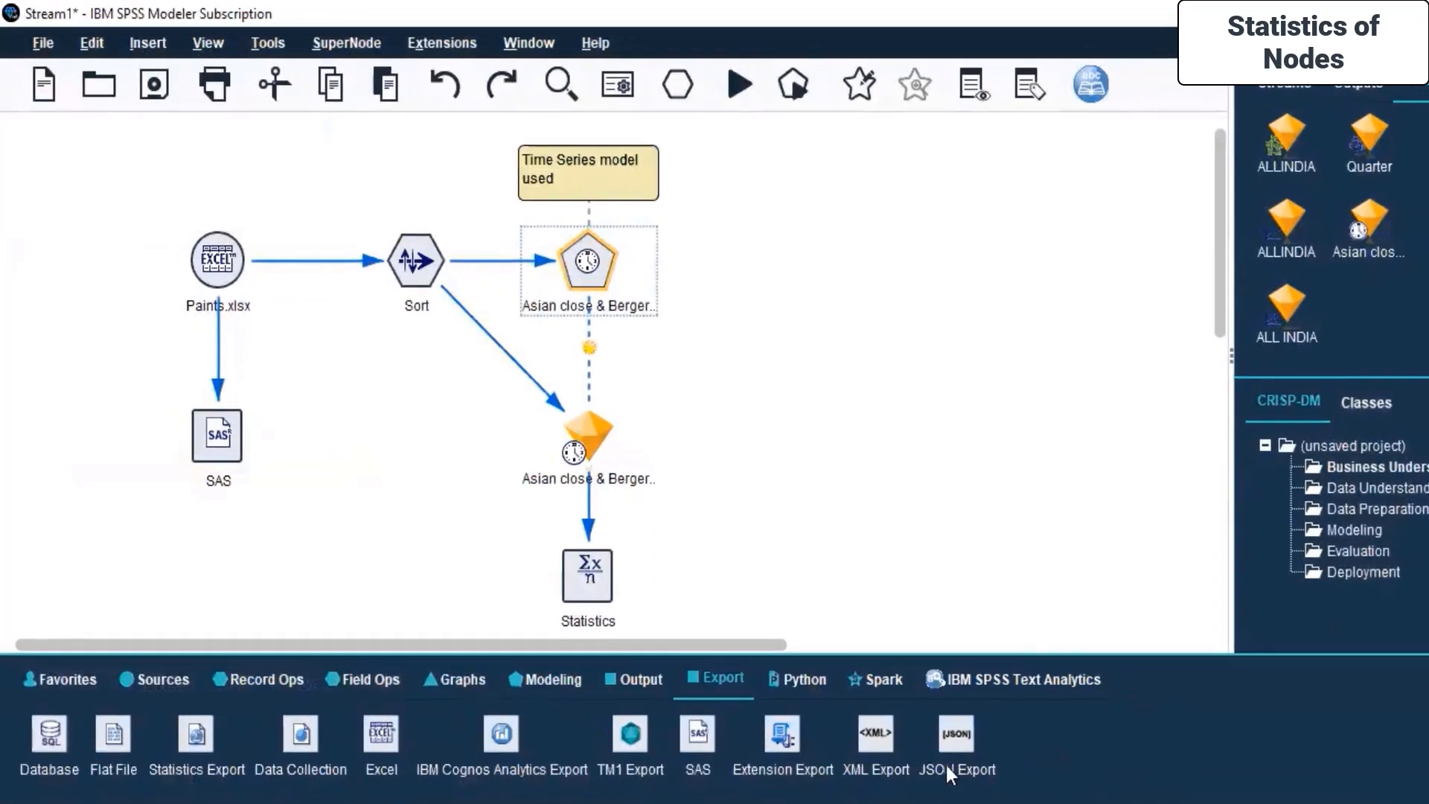
Step: Browse the Python, Spark and IBM SPSS Text Analytics nodes and return to the export nodes
click(824, 679)
click(891, 679)
click(813, 679)
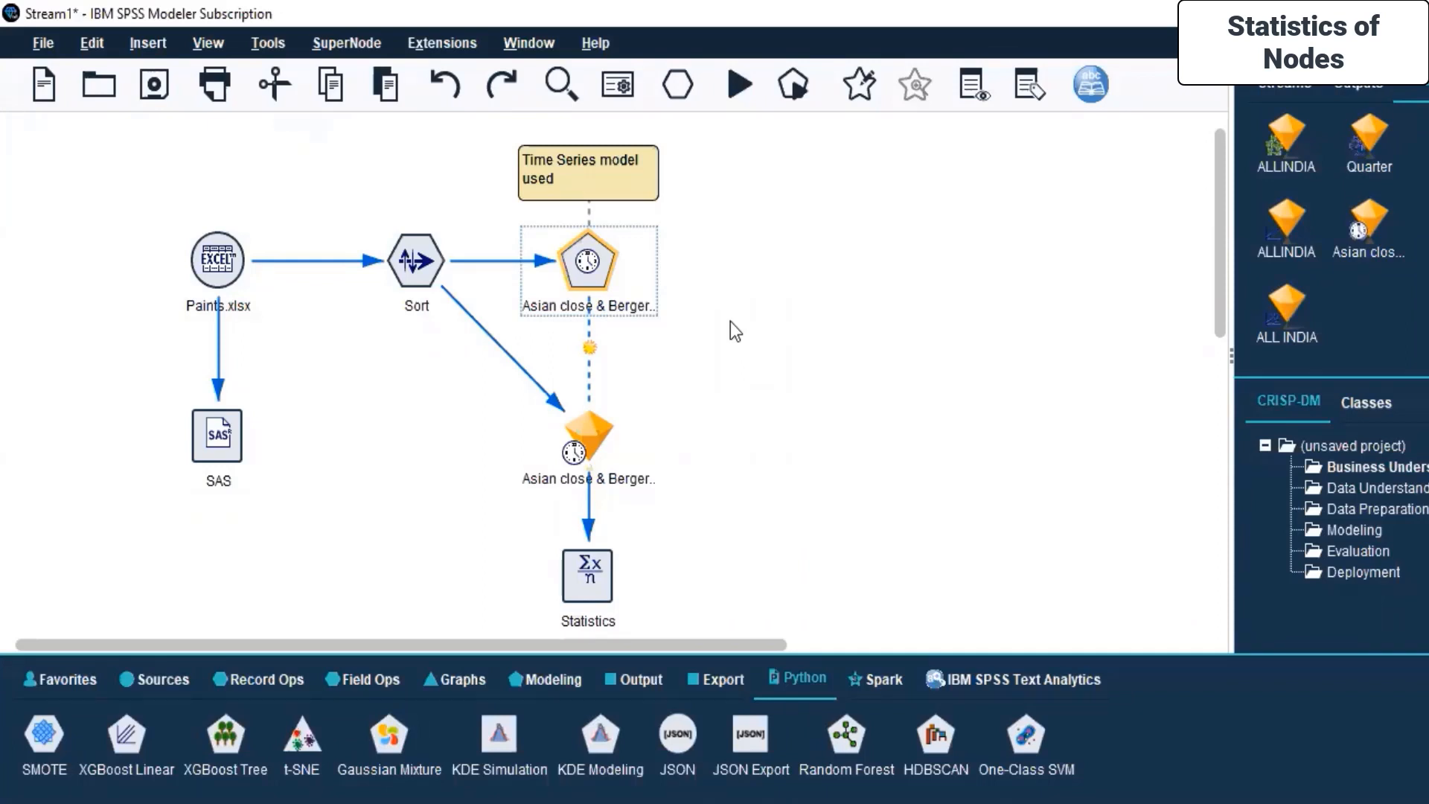
click(883, 685)
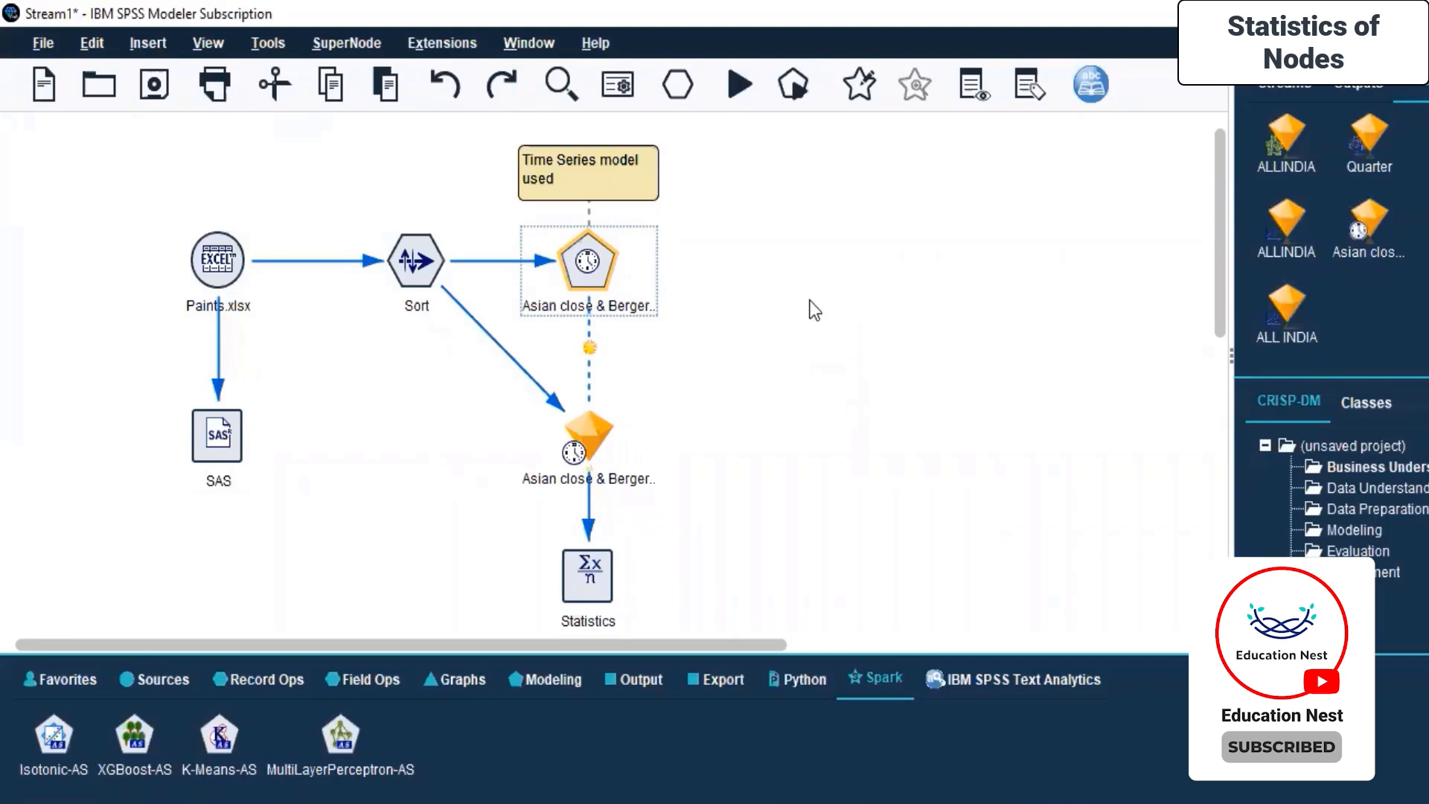
click(1015, 679)
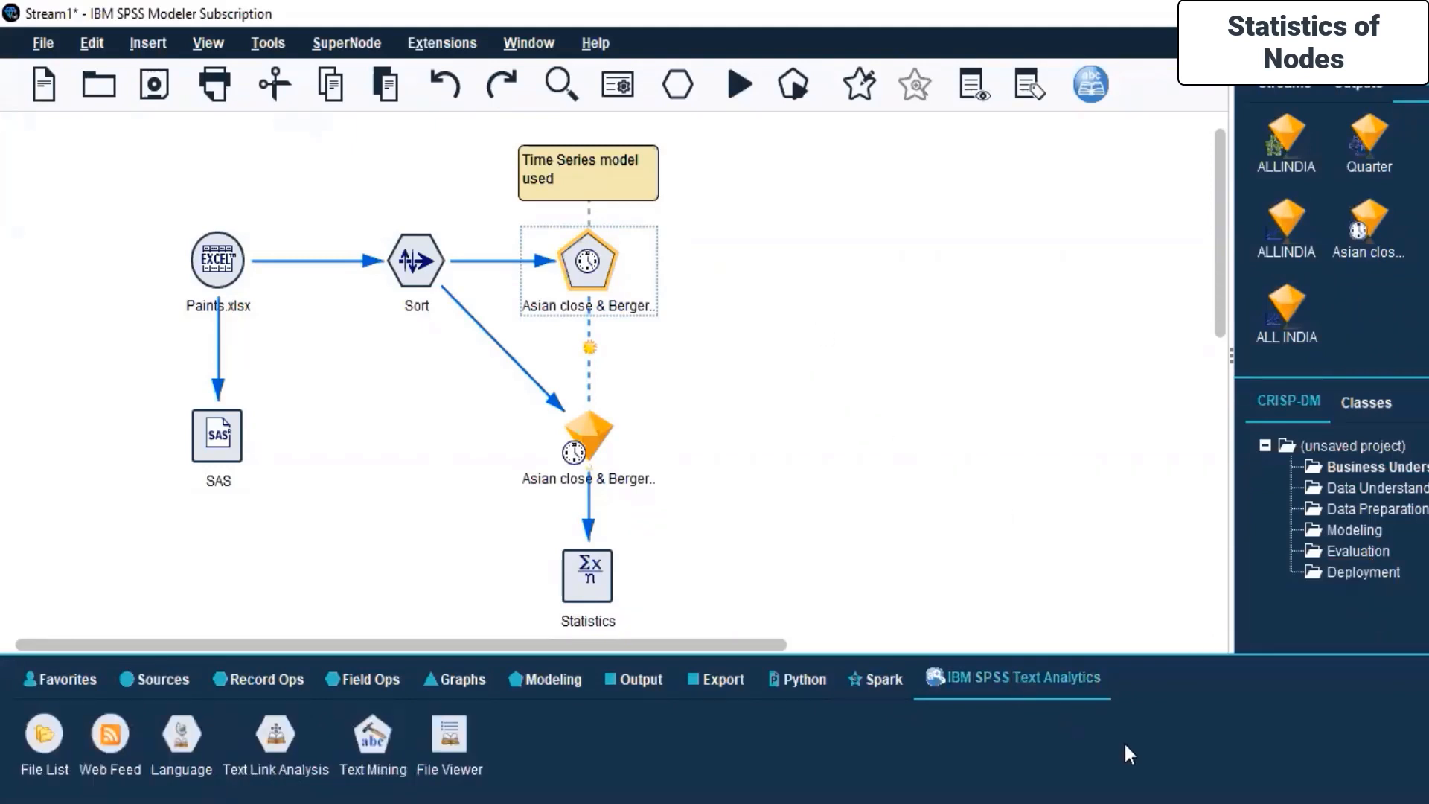
click(918, 333)
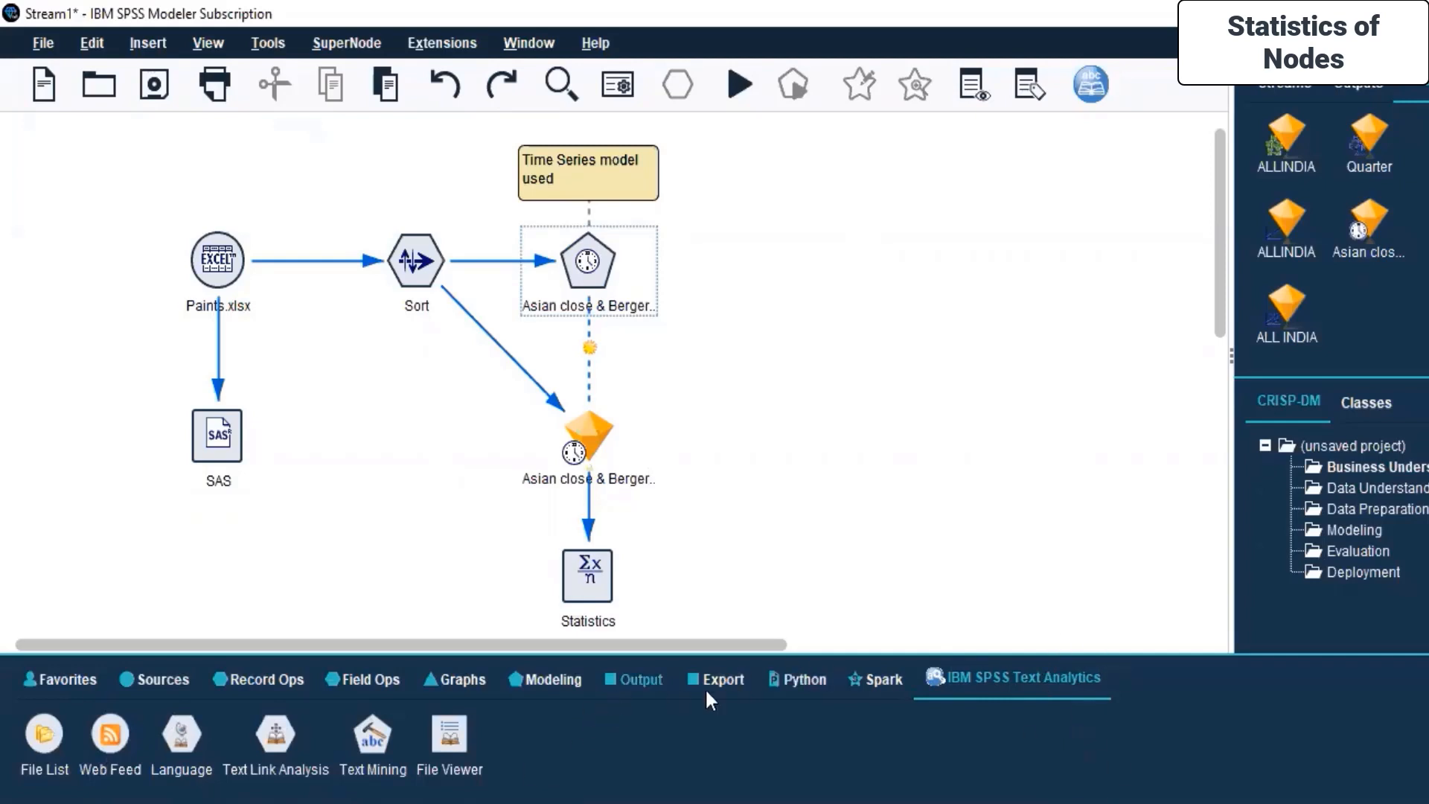
click(725, 686)
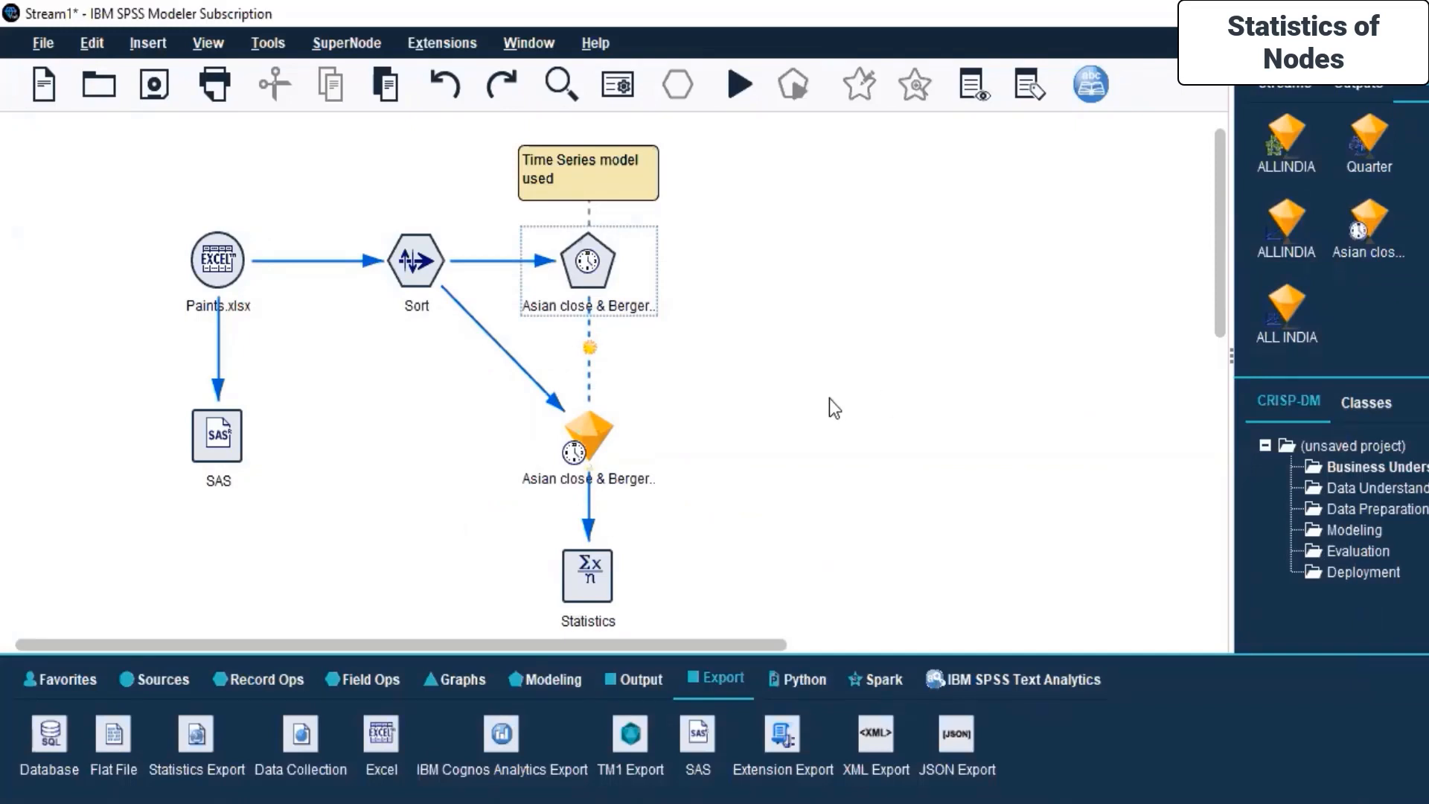
Step: Open the Asian close & Berger close model nugget, examine its output, settings, summary and annotations, and close it
click(585, 433)
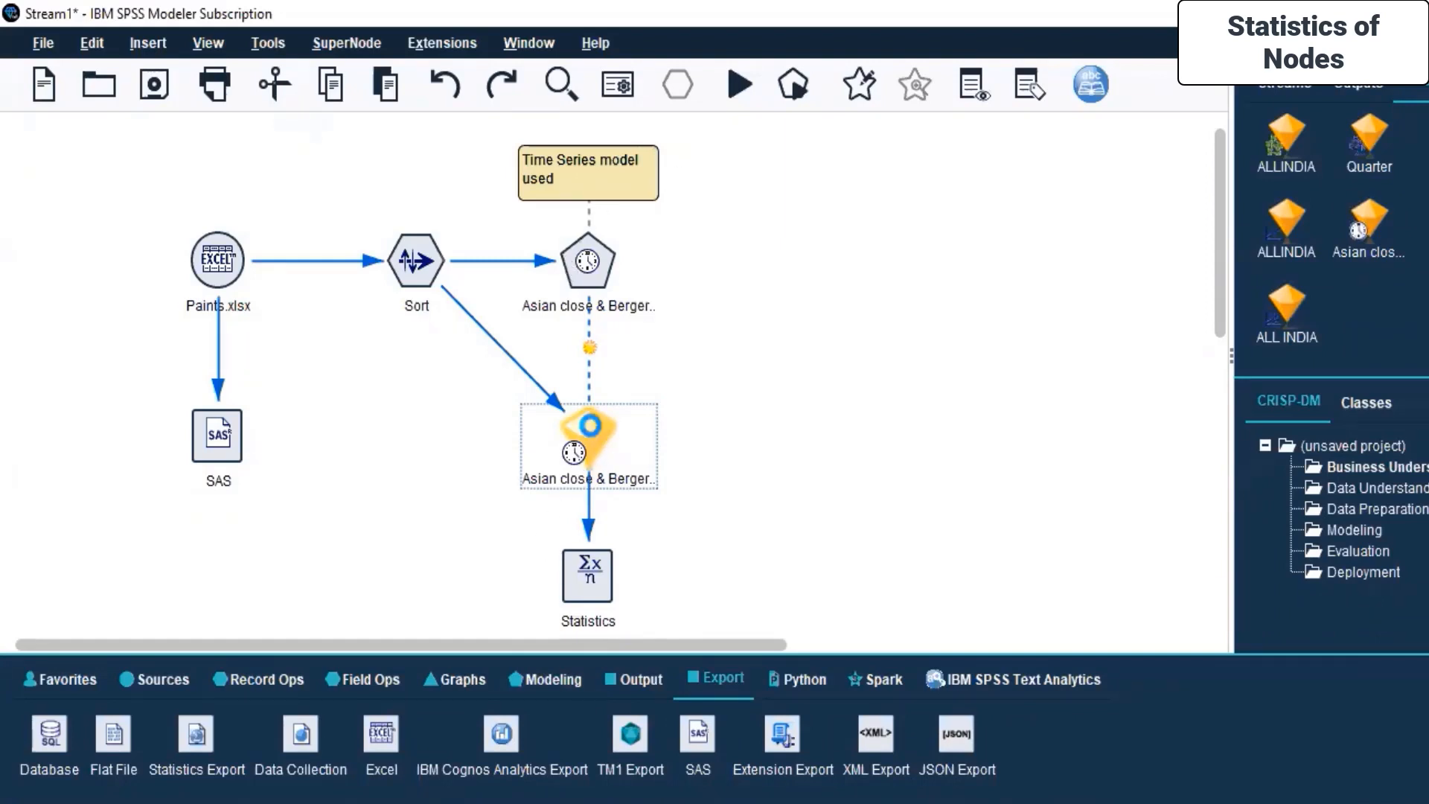
double_click(590, 427)
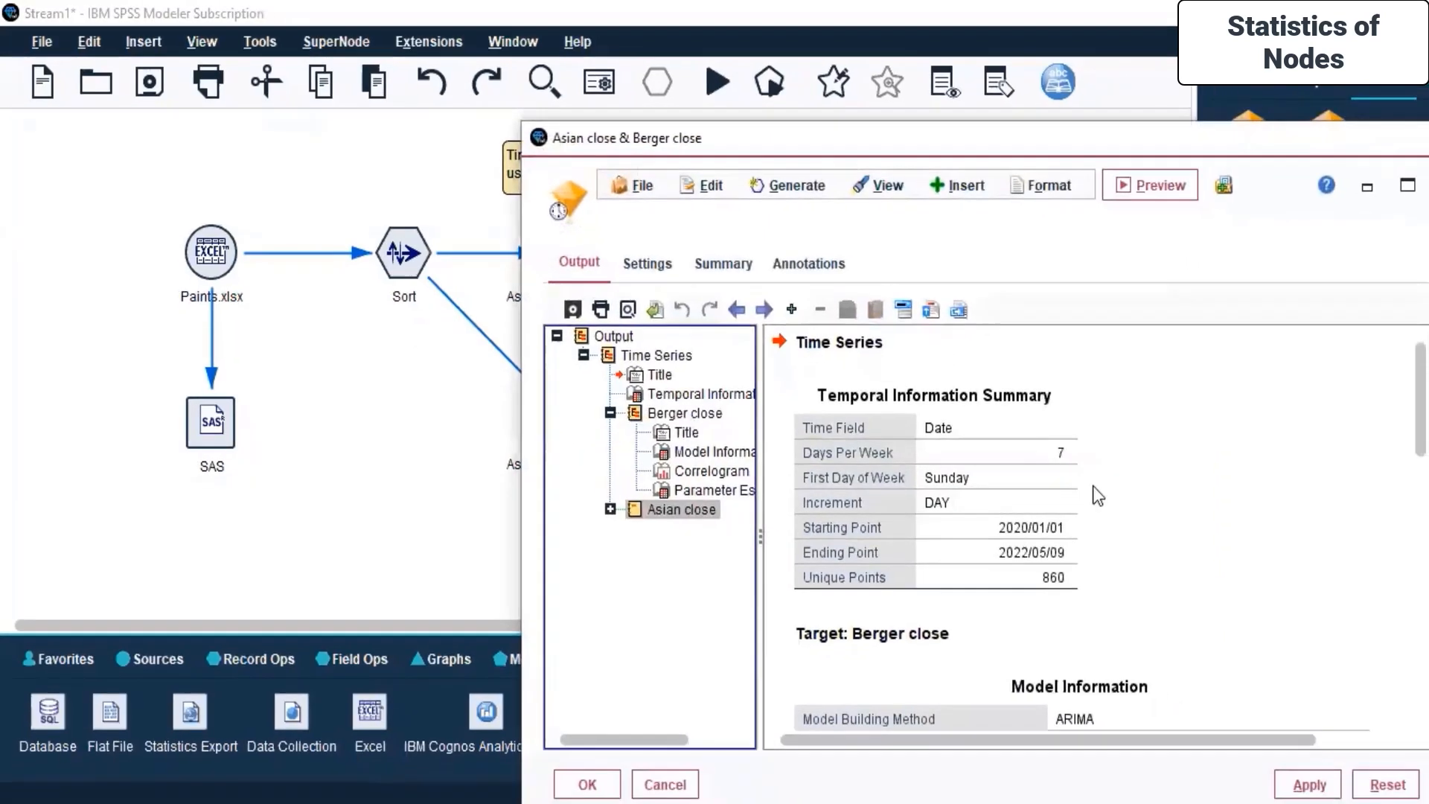
drag(596, 136, 246, 85)
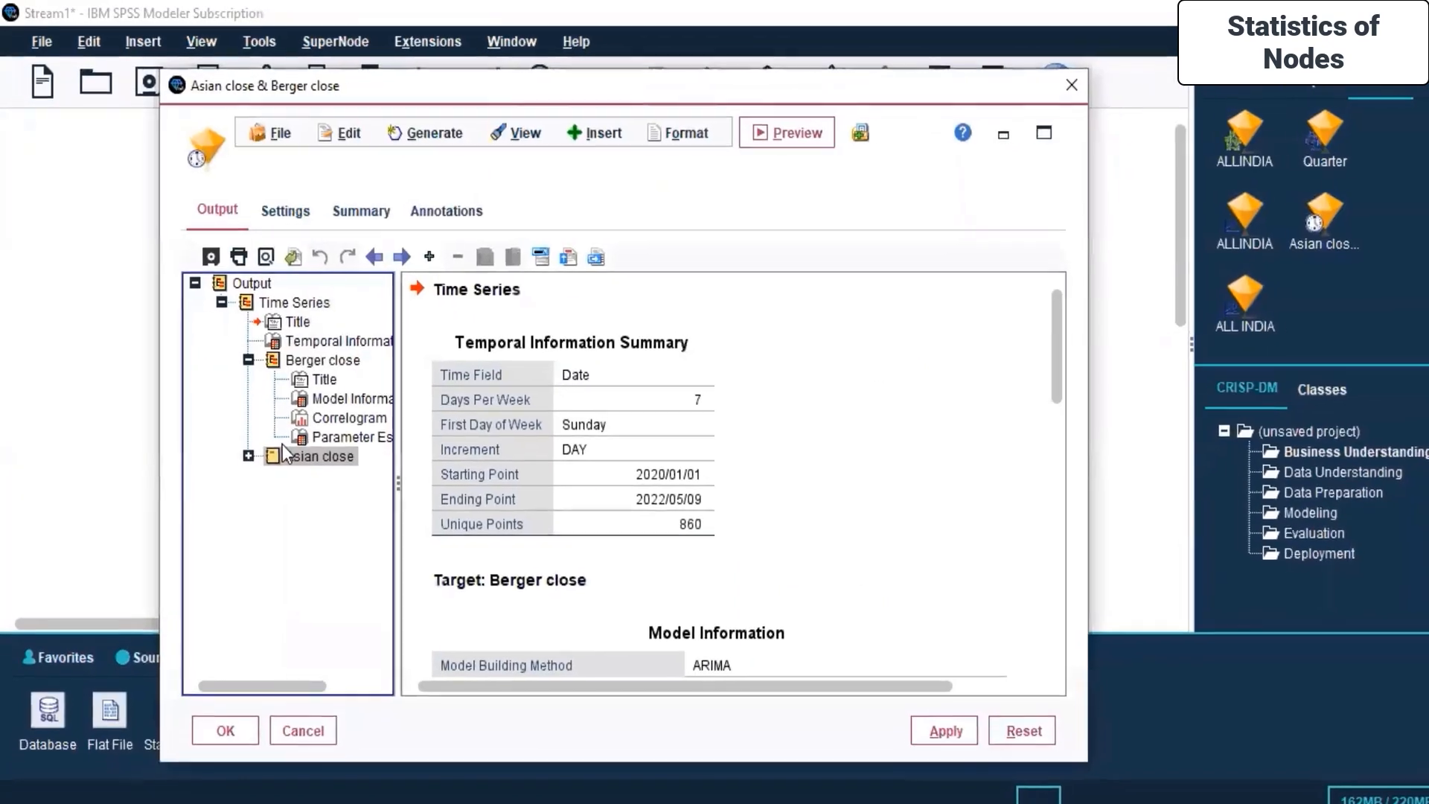
click(287, 212)
click(361, 212)
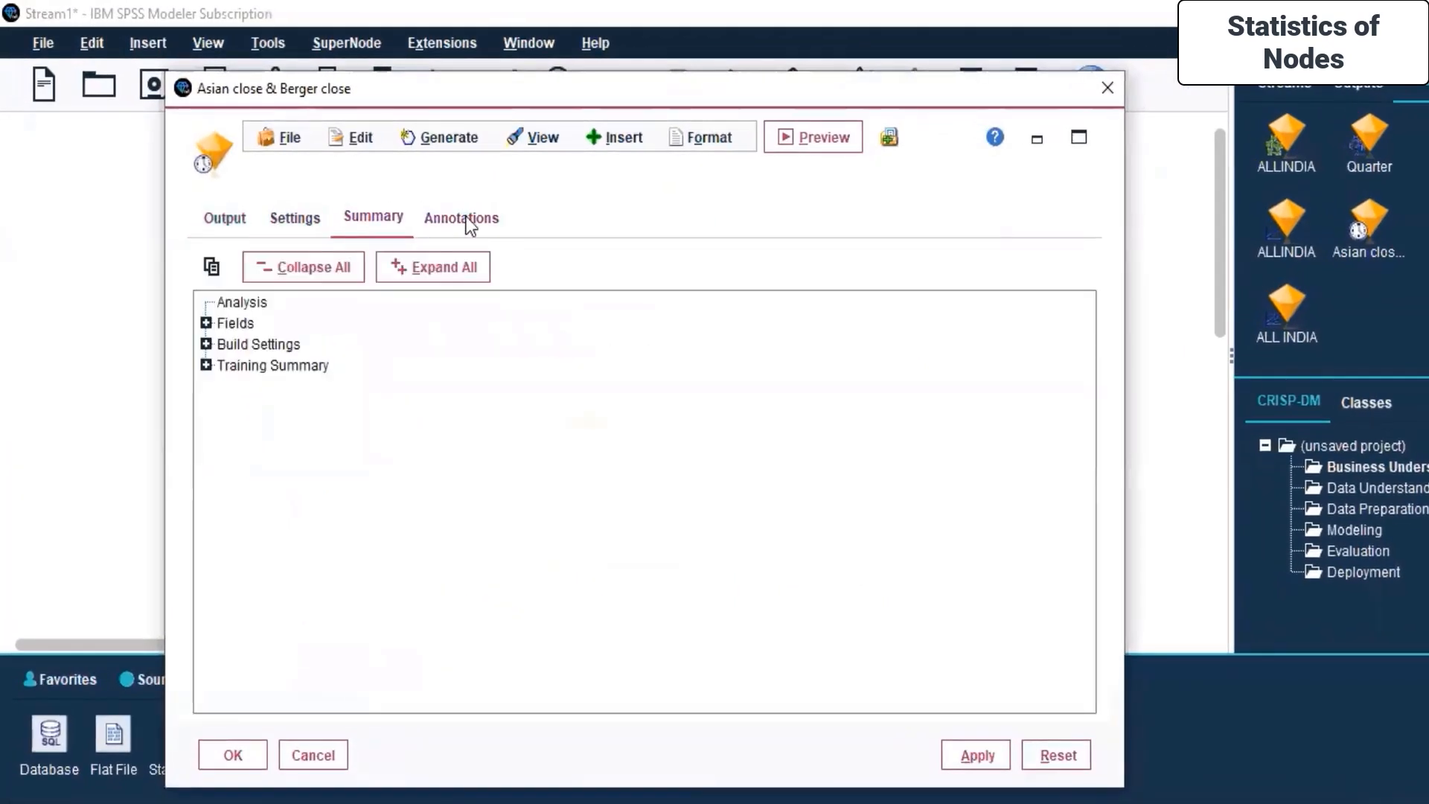
click(469, 224)
click(376, 212)
click(457, 217)
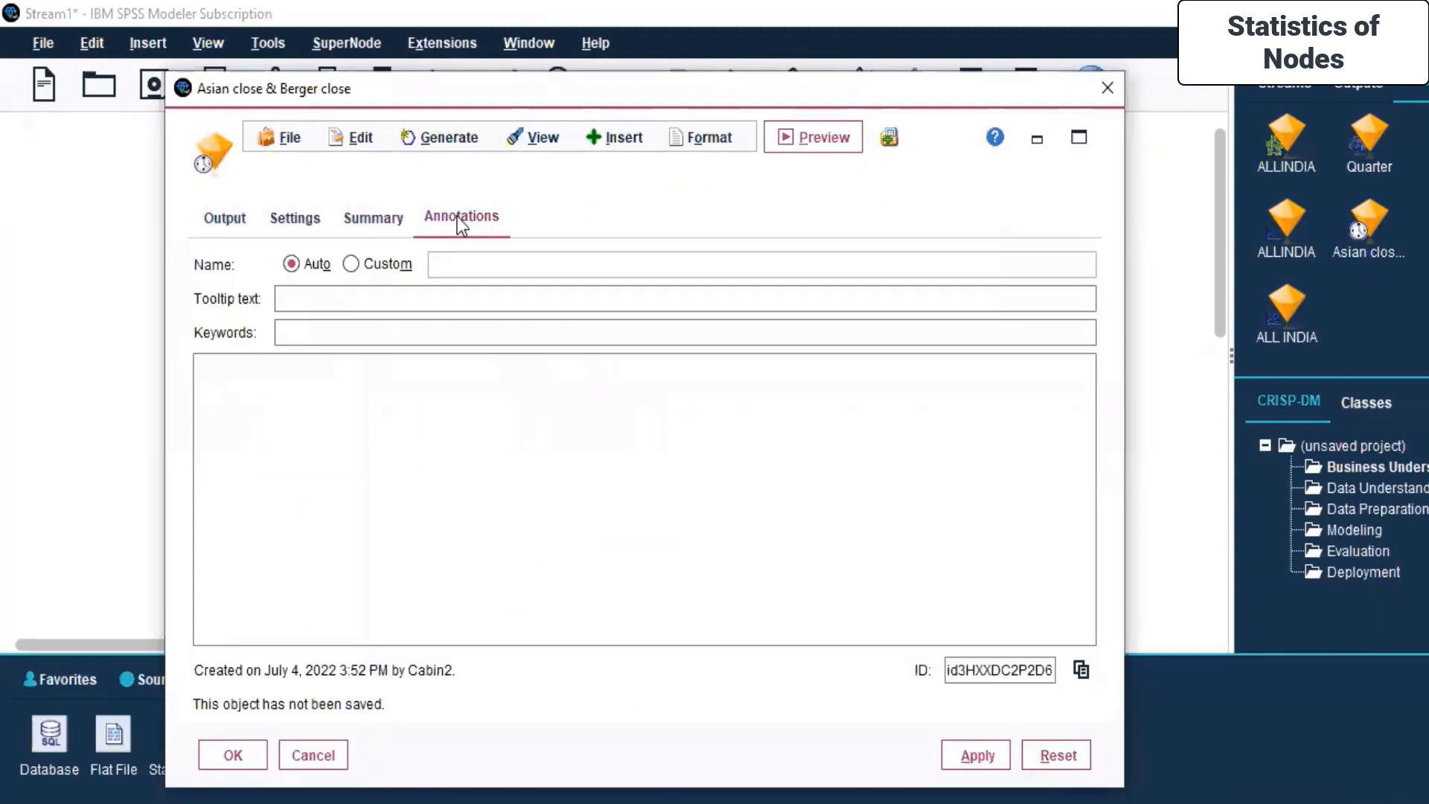
click(295, 218)
click(227, 220)
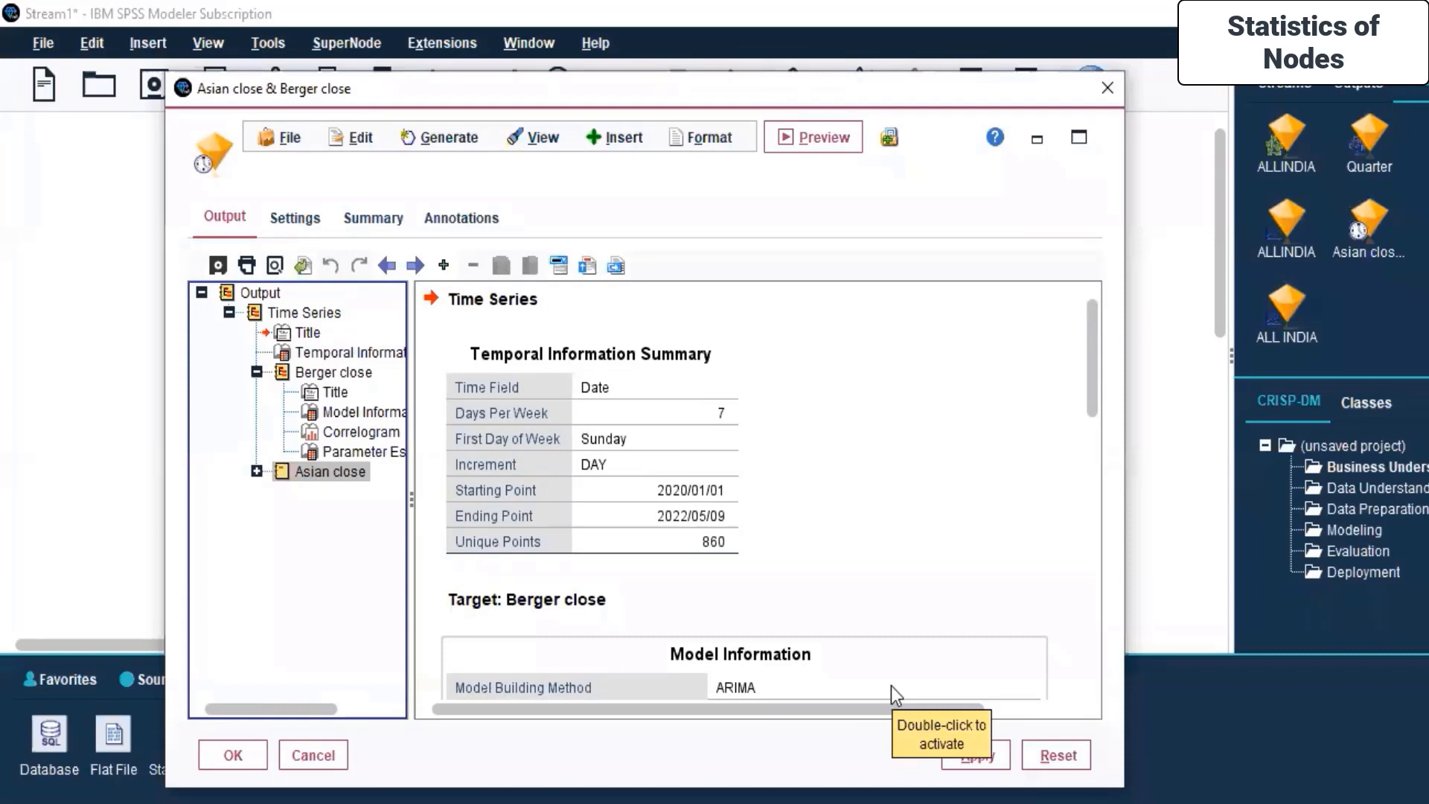
click(1106, 88)
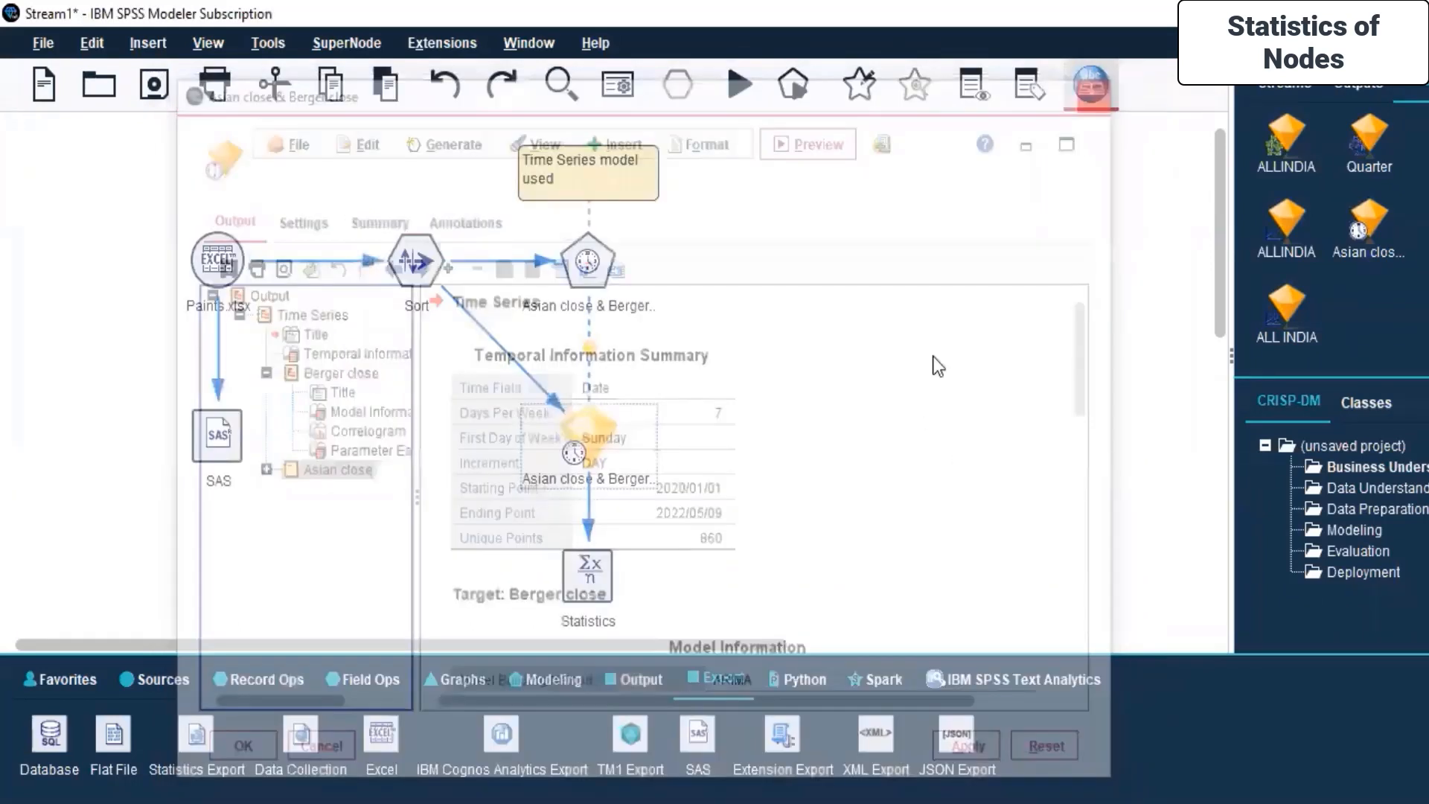